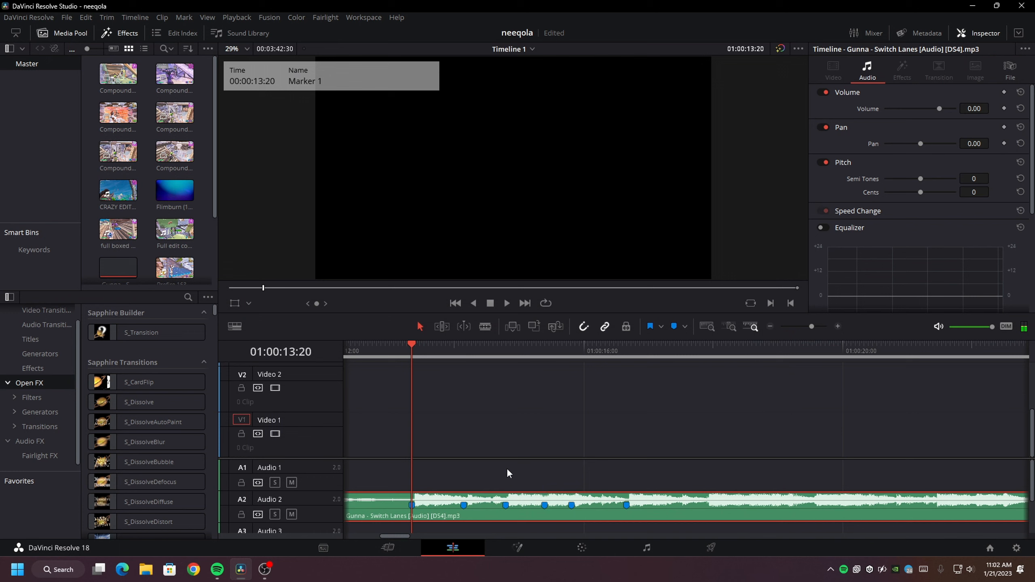
Save the project and preview the song around its first beat marker at a lower monitoring volume.
key("ctrl+s")
left_click(367, 343)
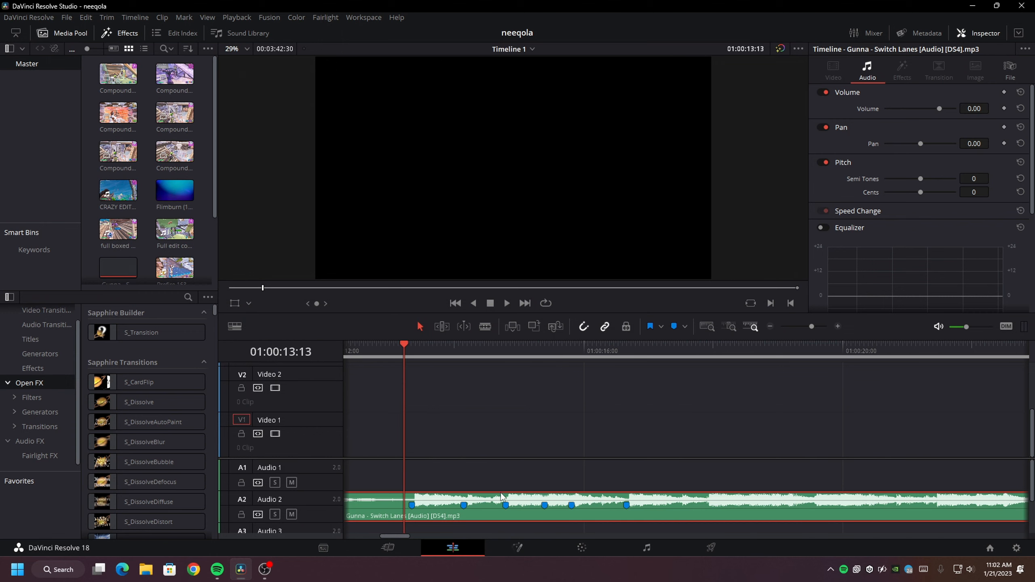
scroll(500, 493, "left", 1)
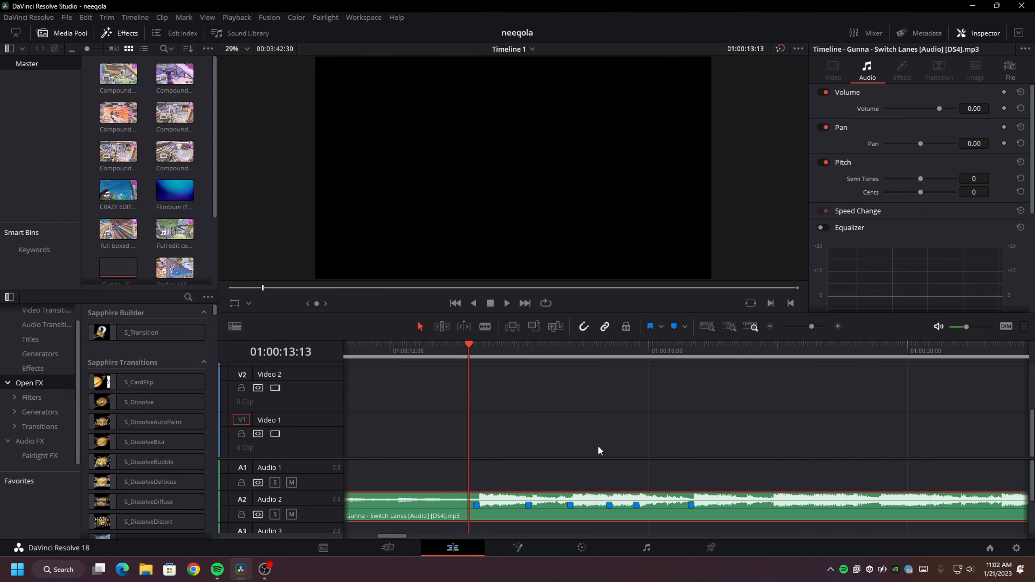
key("space")
left_click_drag(967, 327, 975, 328)
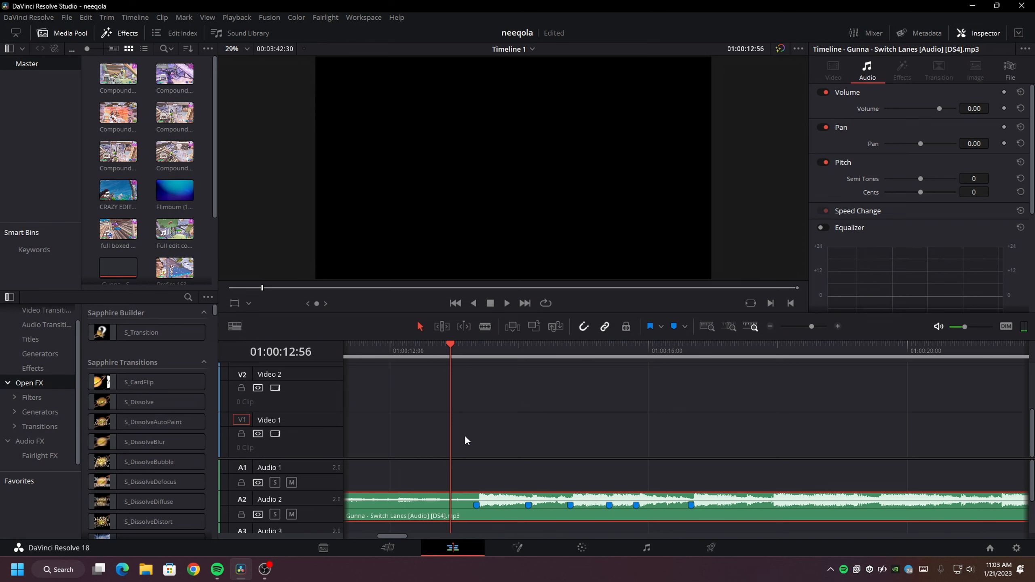
Place the gameplay clip "Full edit course mongraal classic 150.mp4" on Video 1, above the song's first beat marker.
left_click(171, 233)
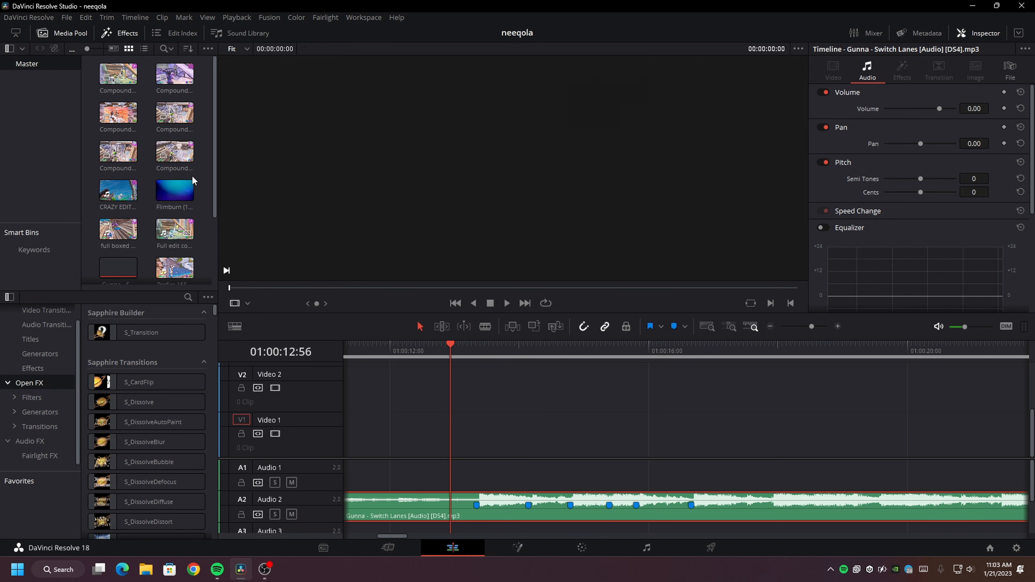
left_click_drag(162, 247, 466, 480)
Find the frame where the shot lands, at 01:00:27:05, and add a marker to the gameplay clip there.
left_click(733, 348)
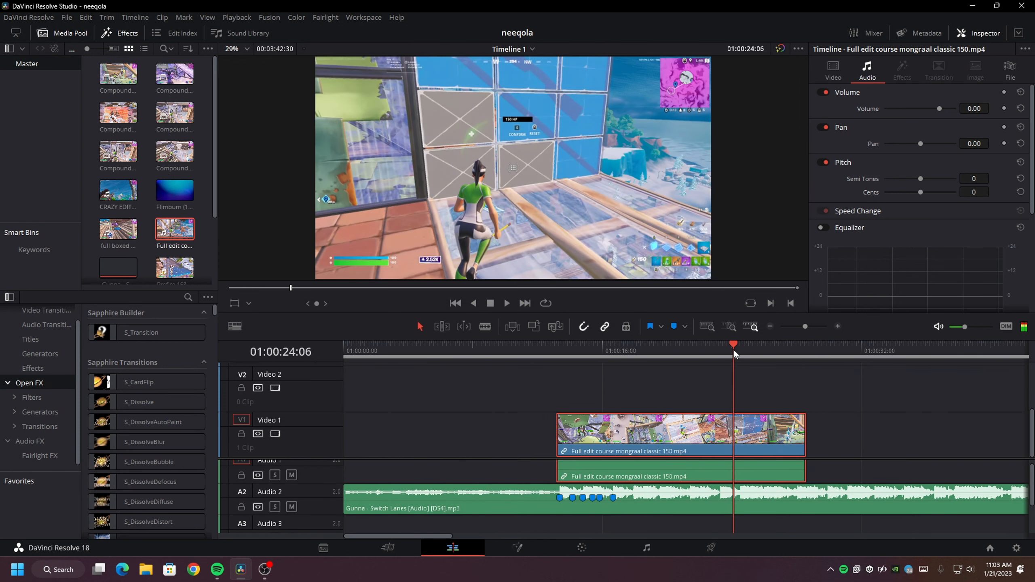
key("space")
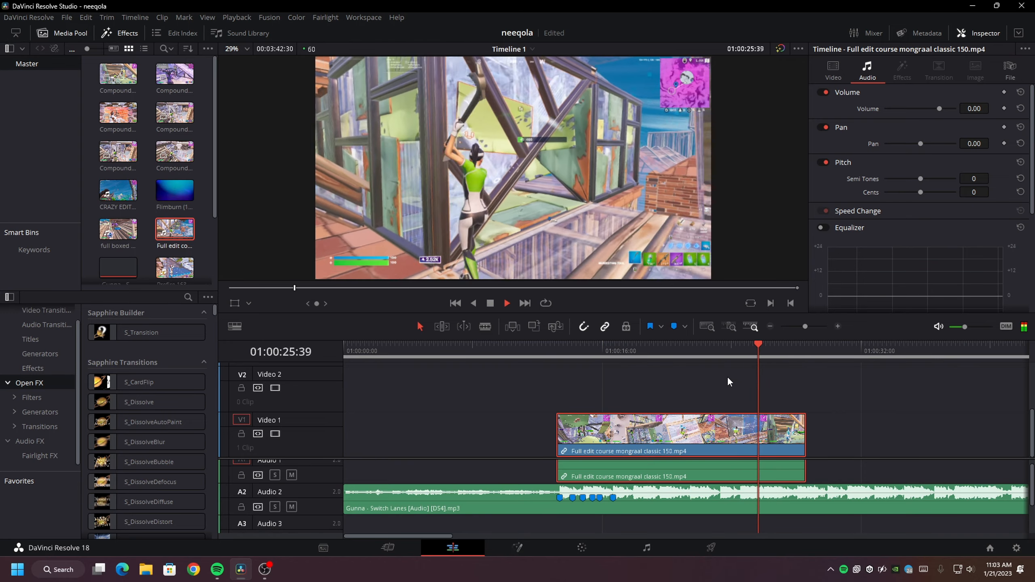
key("space")
key("Right")
key("Right")
key("Right")
key("Right")
key("Right")
key("Right")
key("Right")
key("Right")
key("Right")
key("Right")
key("Right")
key("Right")
key("Right")
key("Right")
key("Right")
key("Right")
key("Right")
key("Right")
key("Right")
key("Right")
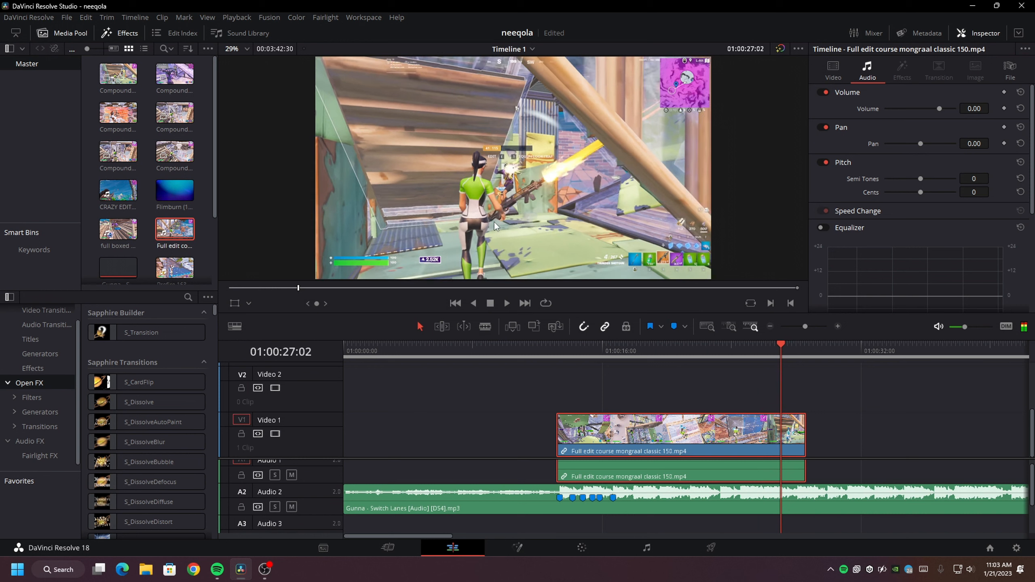
key("Right")
key("Right")
key("Right")
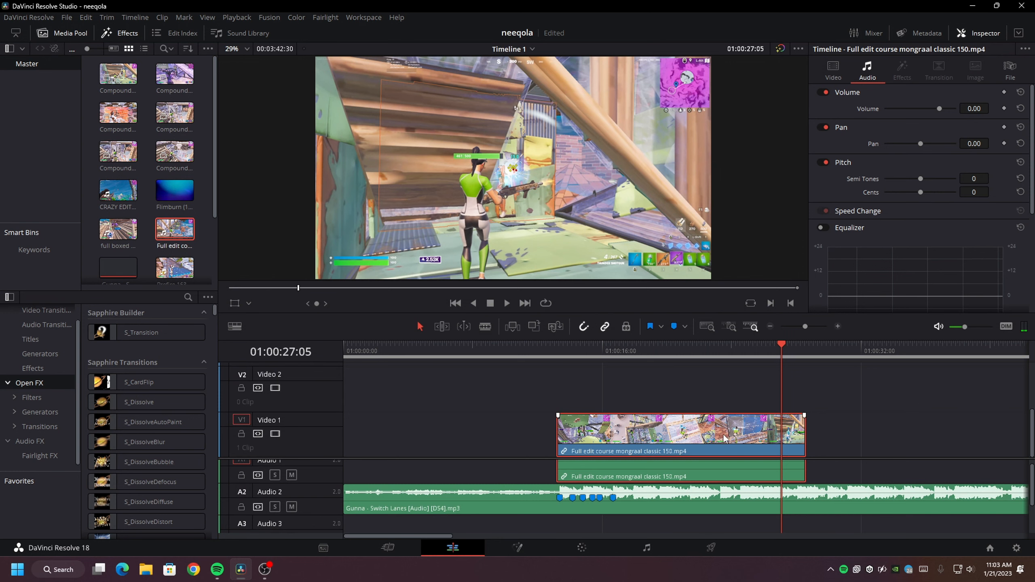
key("m")
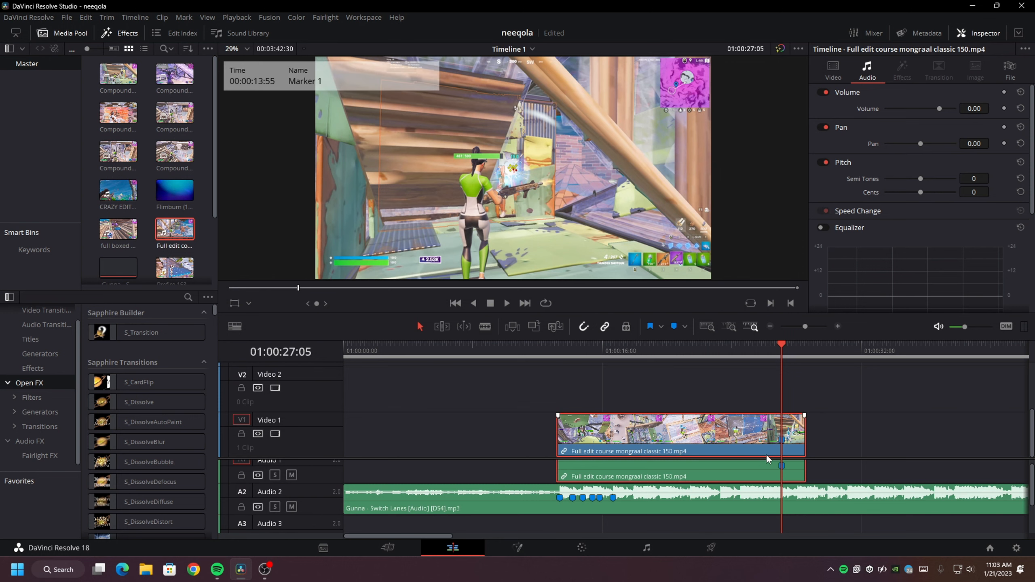
Trim the gameplay clip to a few seconds around its shot marker and align that marker with the song's first beat marker at 01:00:13:20.
left_click_drag(558, 430, 742, 408)
key("ctrl+z")
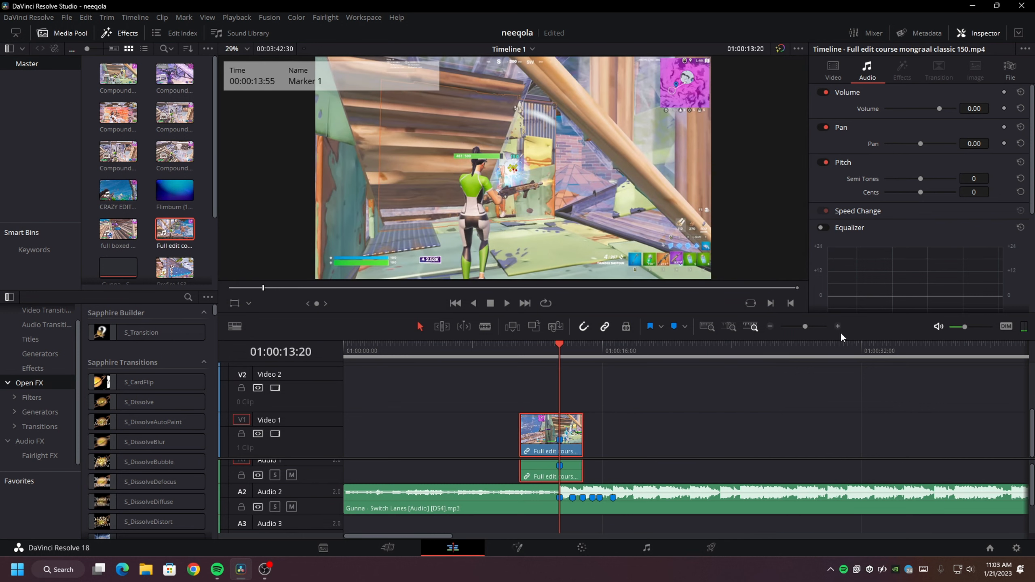
left_click(839, 329)
left_click(642, 356)
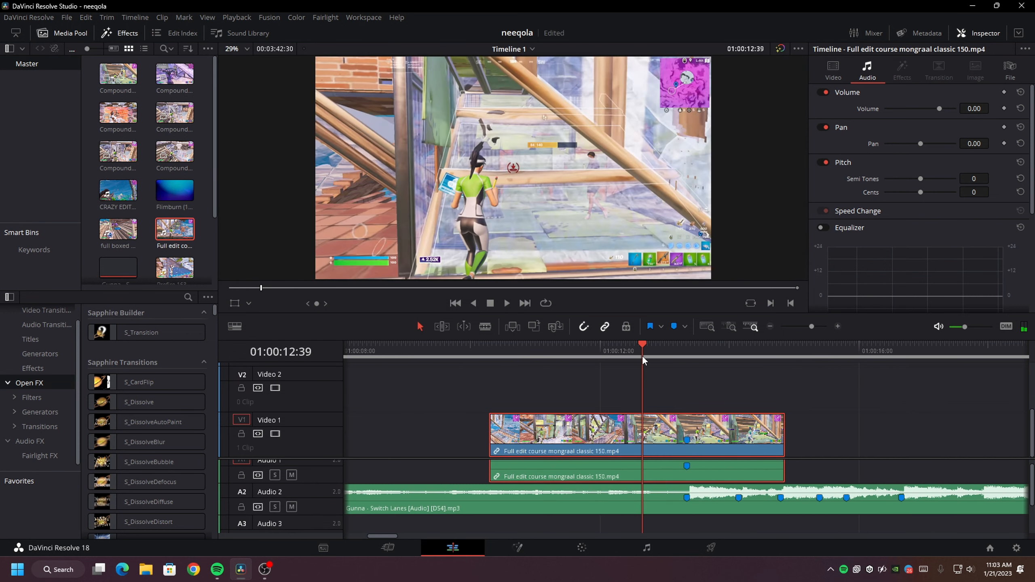
key("space")
left_click(646, 351)
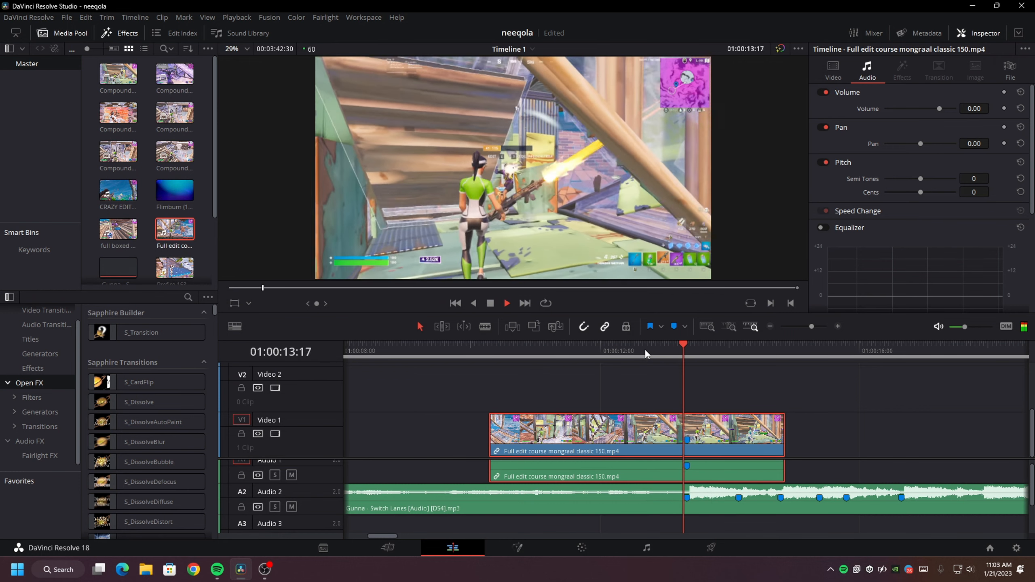
key("space")
Unlink the gameplay clip's video from its audio and split the video at 01:00:12:57, shortly before the shot marker.
right_click(767, 437)
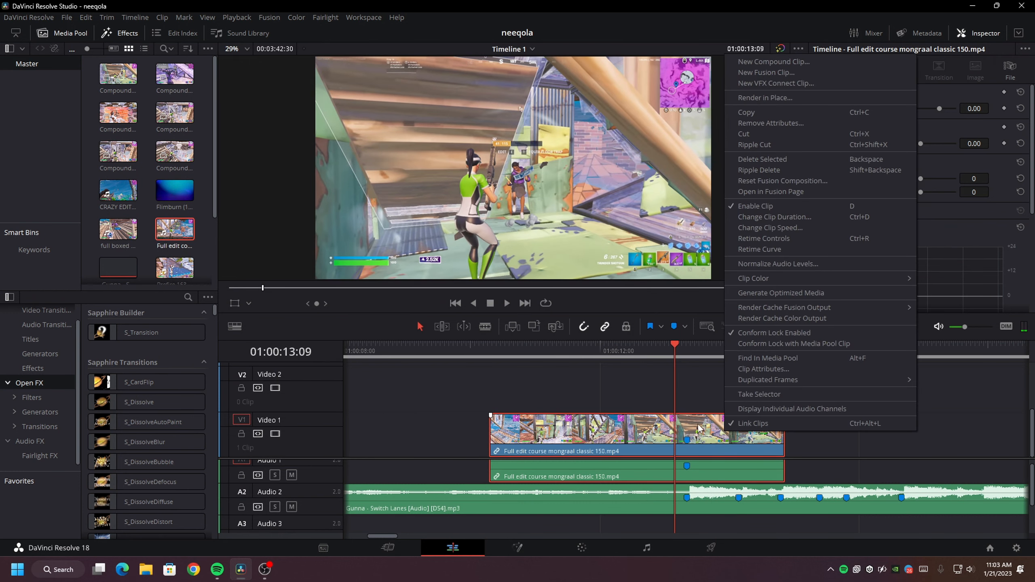
left_click(753, 423)
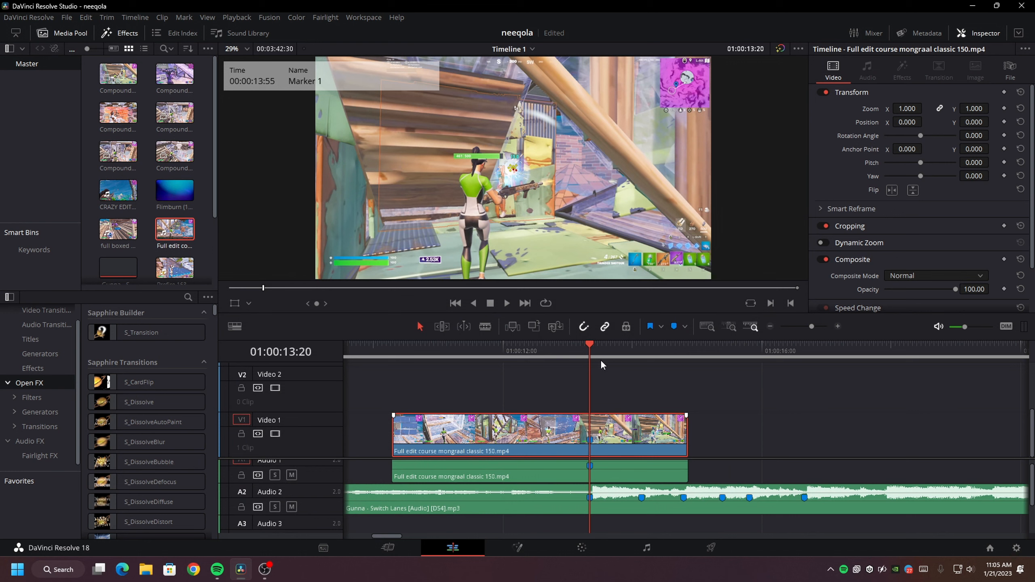
key("Left")
key("Right")
key("Left")
key("Left")
key("Left")
key("Left")
key("Left")
key("Left")
key("Left")
key("Left")
key("Left")
key("Left")
key("Left")
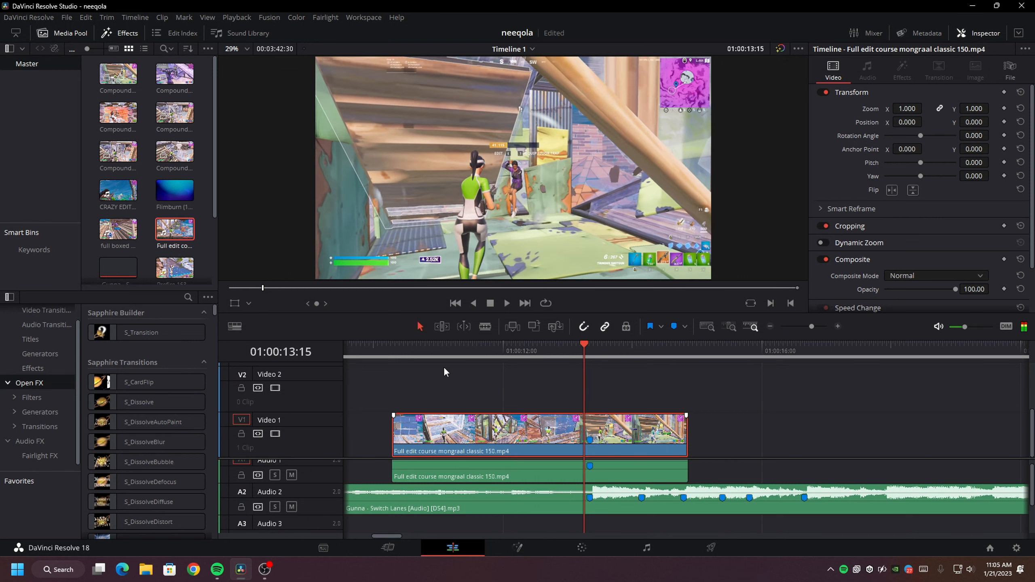
key("Left")
key("Left")
key("Left")
key("Left")
key("Left")
key("Left")
key("Left")
key("Left")
key("Left")
key("Left")
key("Left")
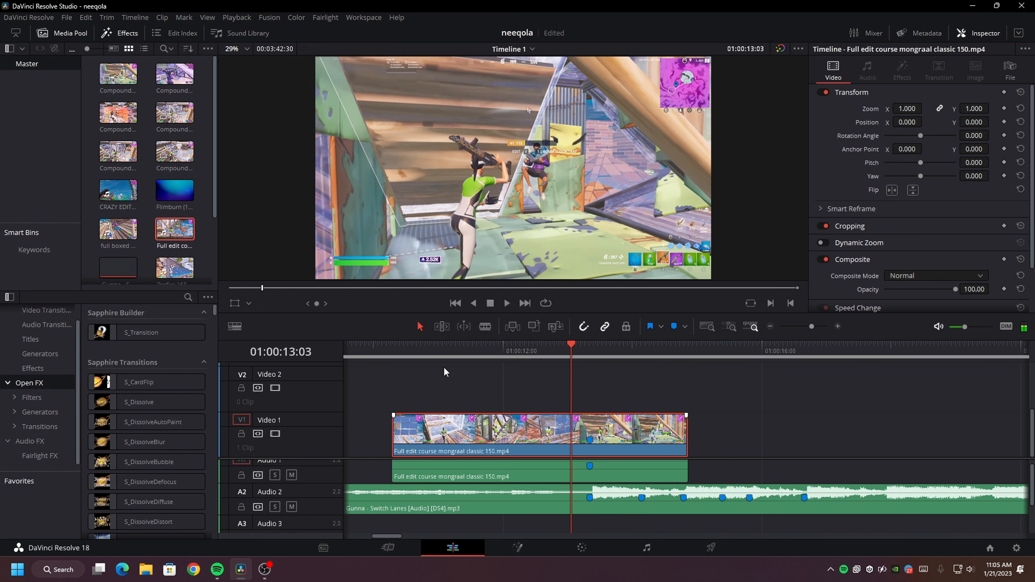
key("Left")
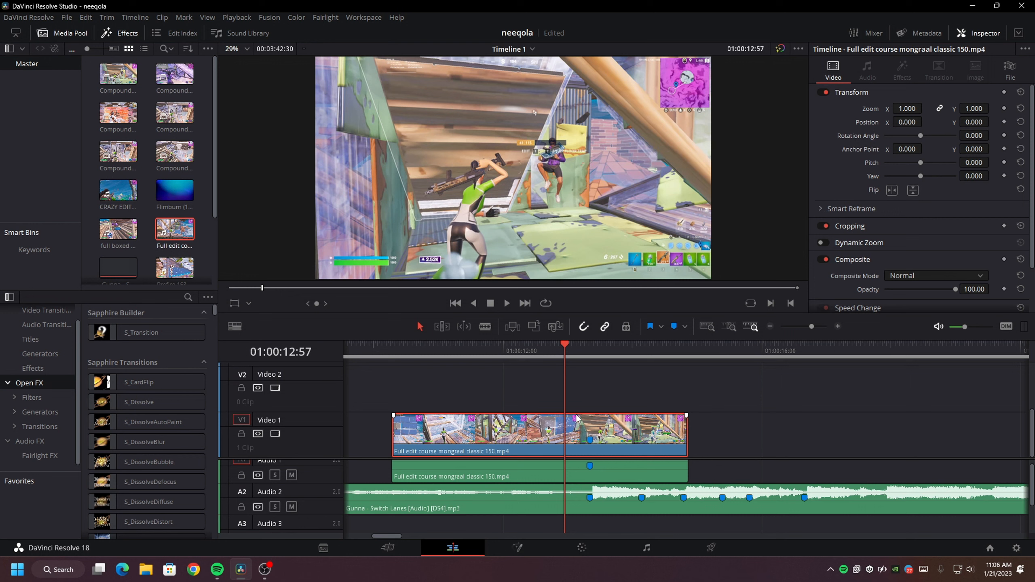
key("ctrl+b")
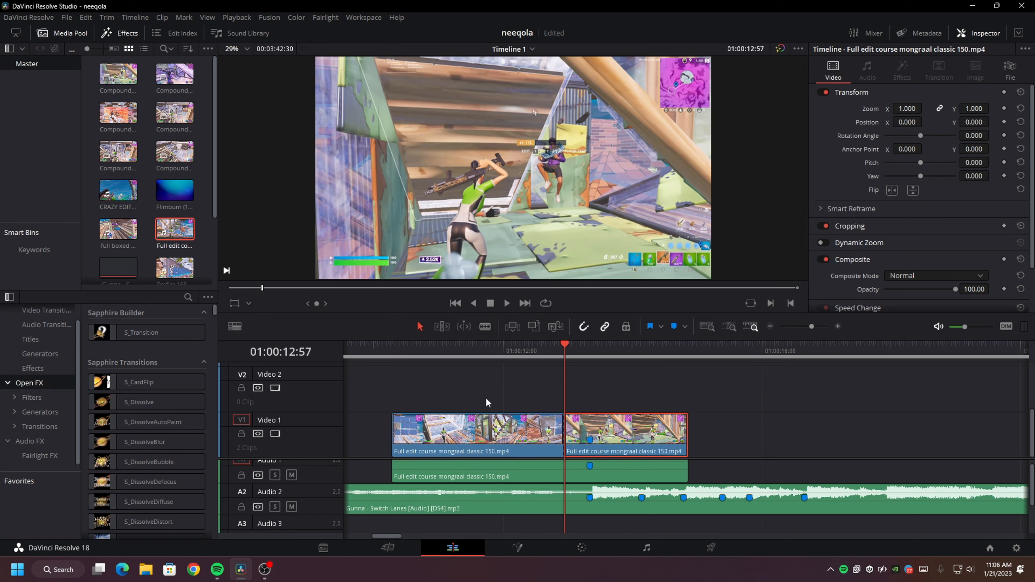
Turn the video segment after the split into a new compound clip with the default name.
left_click(579, 350)
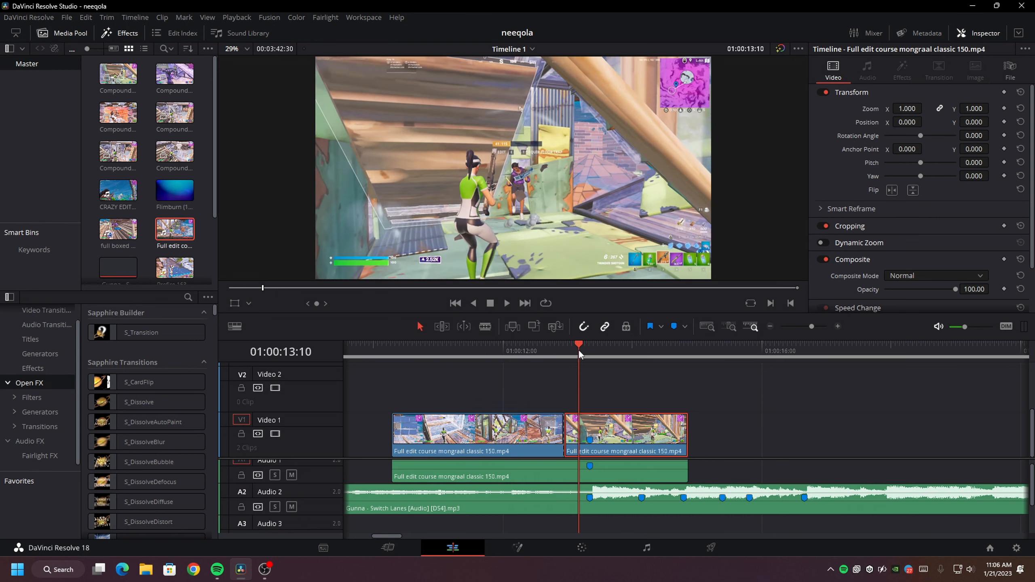
right_click(639, 439)
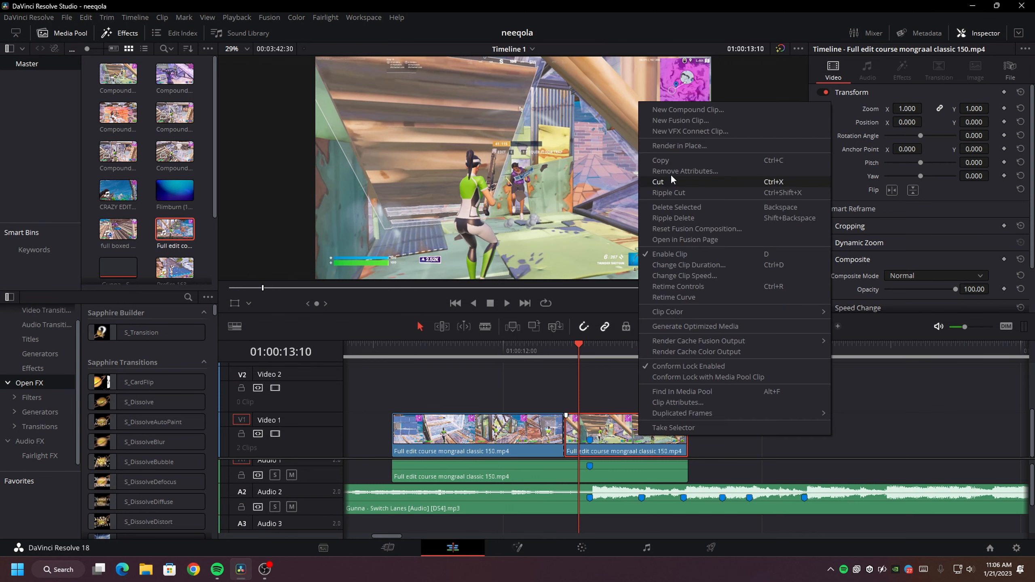
left_click(656, 109)
left_click(592, 318)
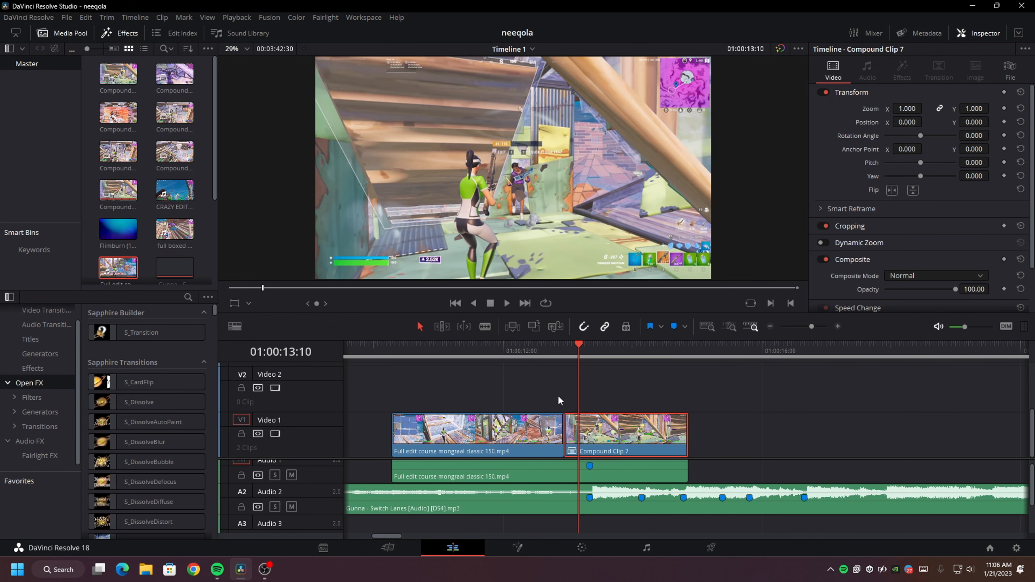
In the compound clip's Fusion composition, insert Velo 1 (23).setting from the VELOCITY preset folder between MediaIn1 and MediaOut1.
left_click(517, 548)
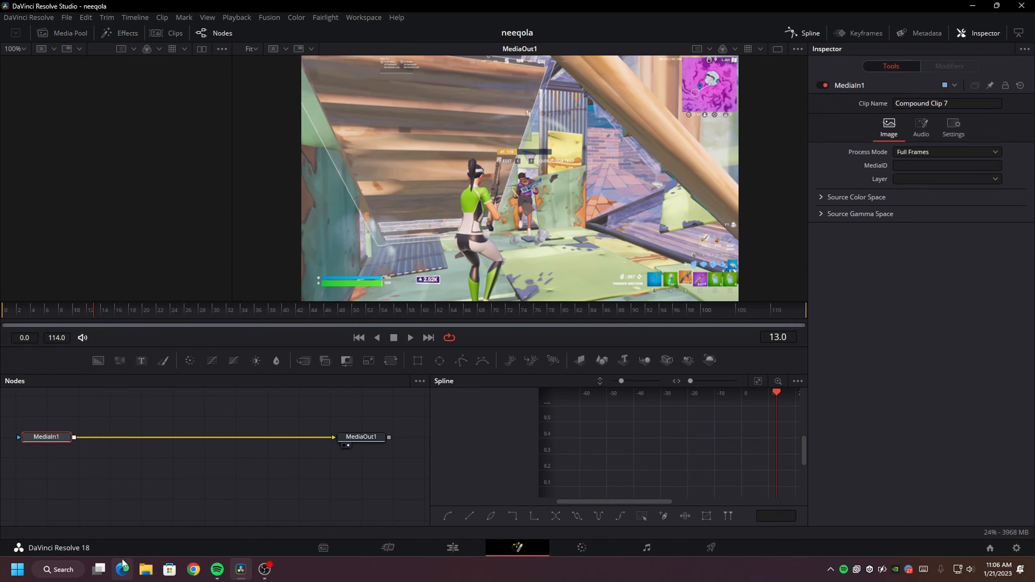
left_click(1034, 571)
double_click(1004, 25)
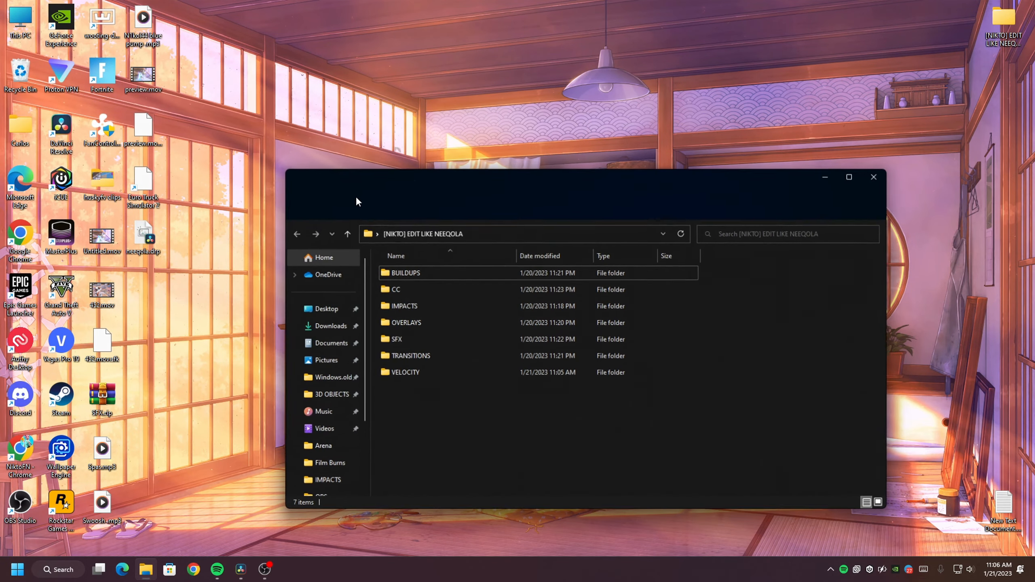
double_click(406, 371)
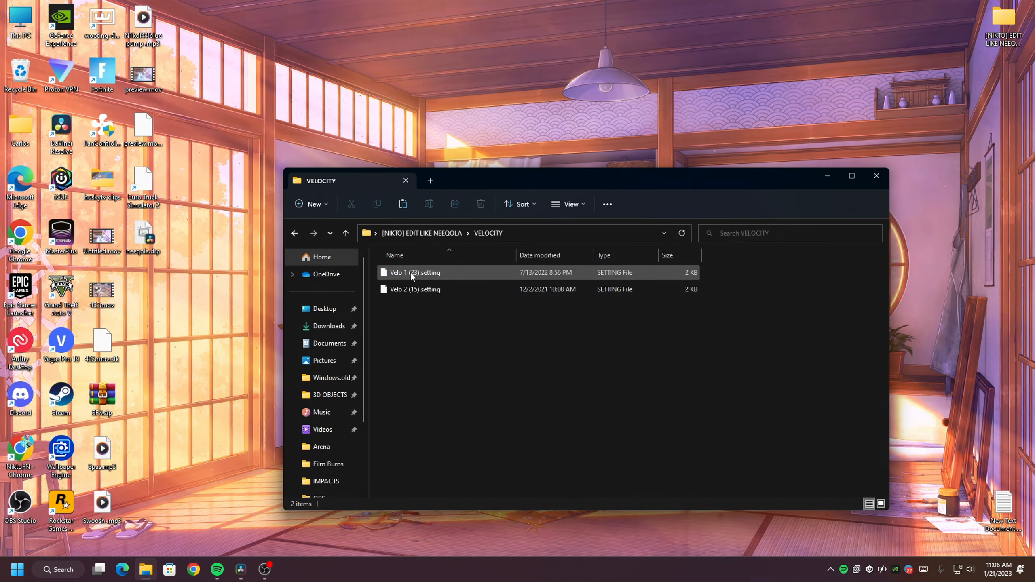
left_click_drag(411, 273, 188, 436)
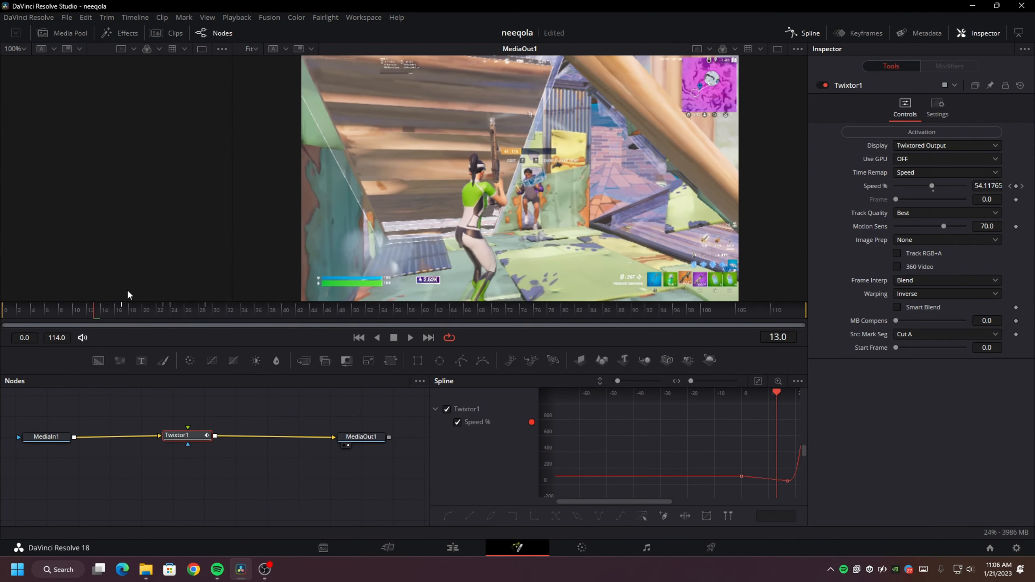
Back on the edit timeline, shorten the ends of the compound clip and the gameplay audio to the song's second beat marker.
key("shift+4")
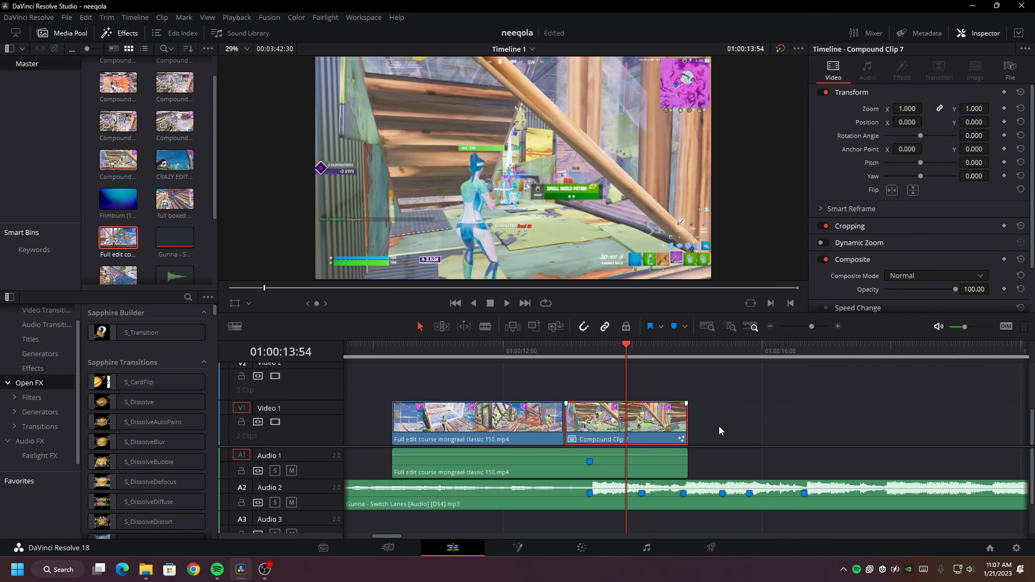
left_click_drag(686, 427, 646, 427)
left_click_drag(686, 463, 645, 465)
left_click(549, 346)
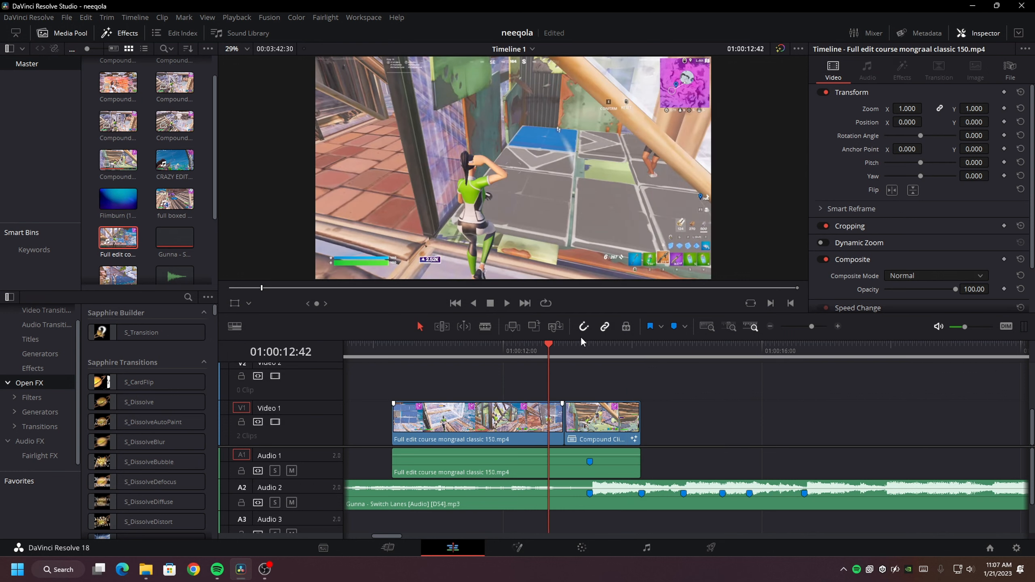
left_click(589, 348)
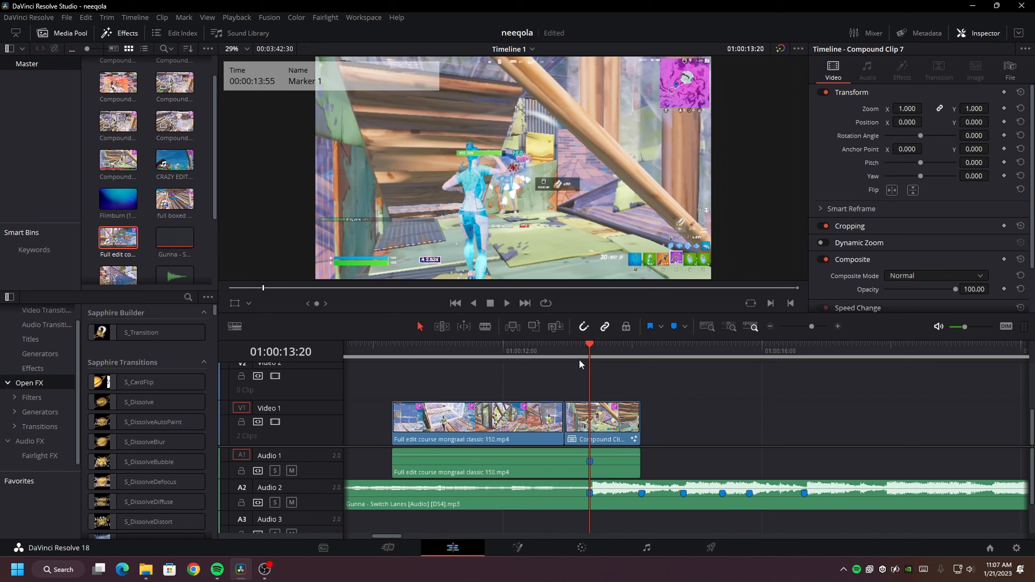
Add an Adjustment Clip on Video 2 starting at 01:00:12:55, near the cut before the compound clip.
left_click(569, 352)
key("Left")
key("Left")
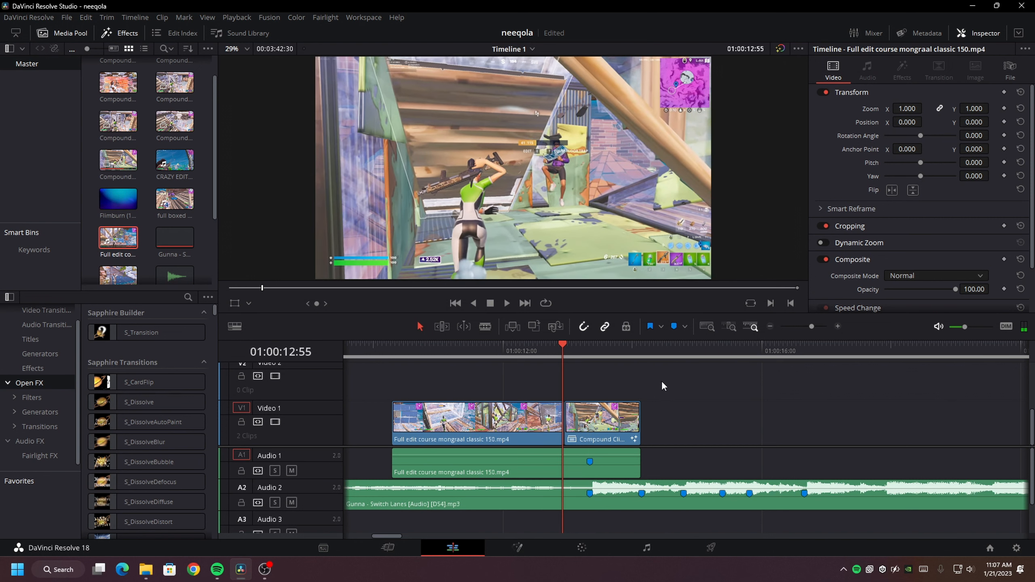
left_click(838, 327)
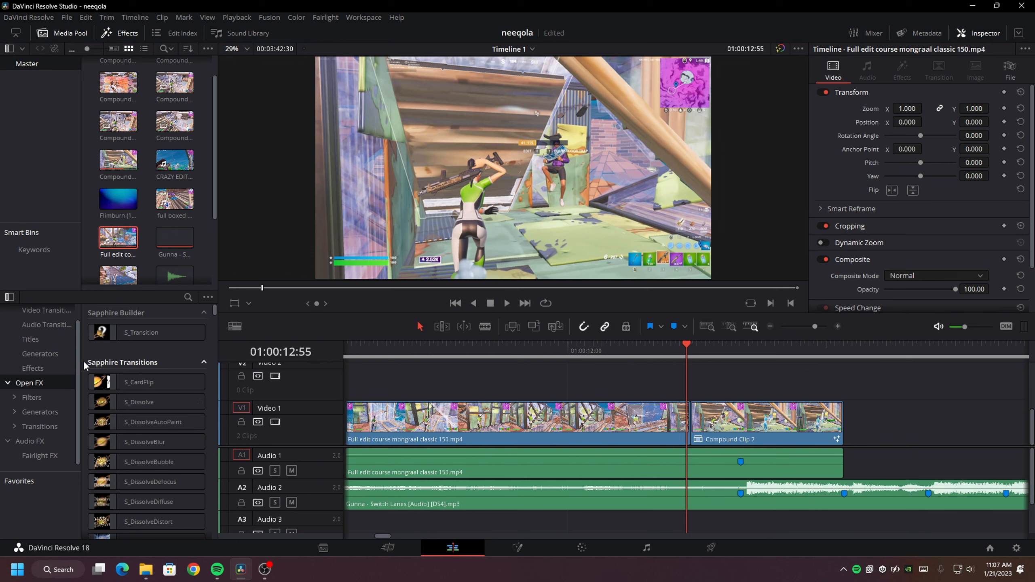
left_click(30, 368)
left_click_drag(141, 333, 679, 387)
scroll(651, 412, "right", 3)
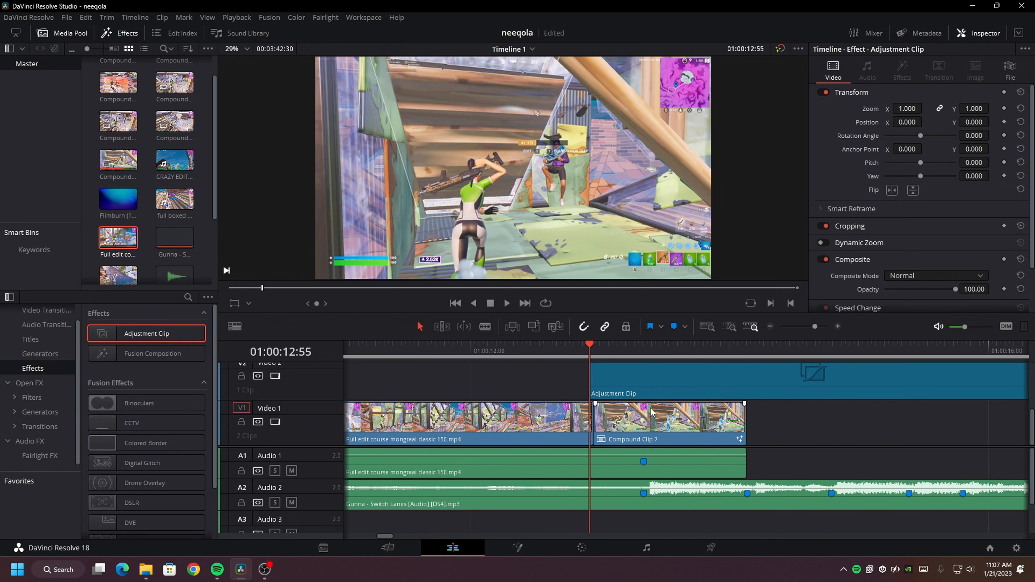
Split the adjustment clip at the first beat marker, 01:00:13:20, and delete the part after it.
left_click(644, 356)
left_click(667, 383)
key("ctrl+b")
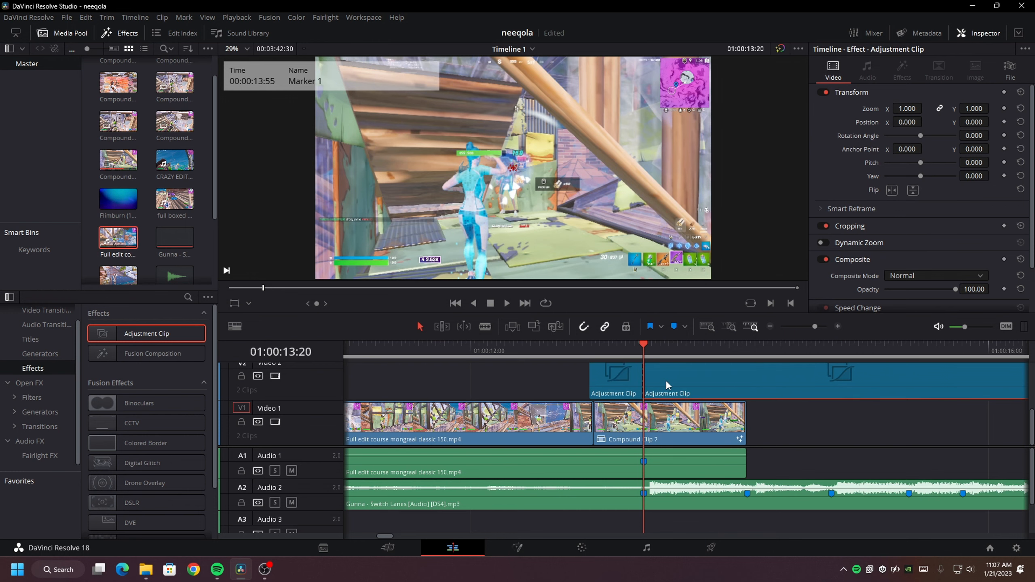
key("Delete")
Open the adjustment clip before the first beat marker in Fusion and try adding the preset from the BUILDUPS folder.
left_click(610, 343)
right_click(623, 383)
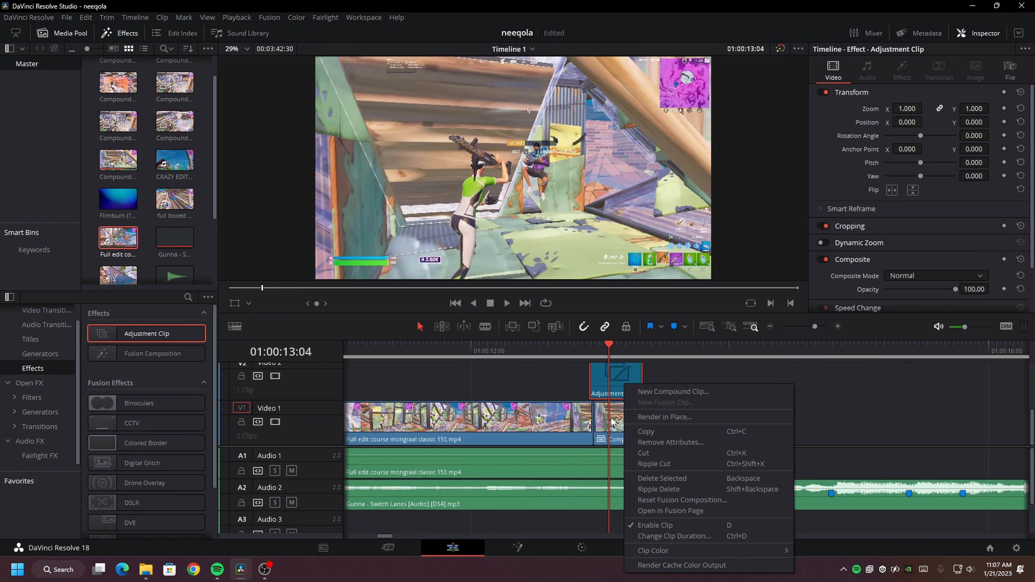
left_click(657, 516)
left_click(146, 569)
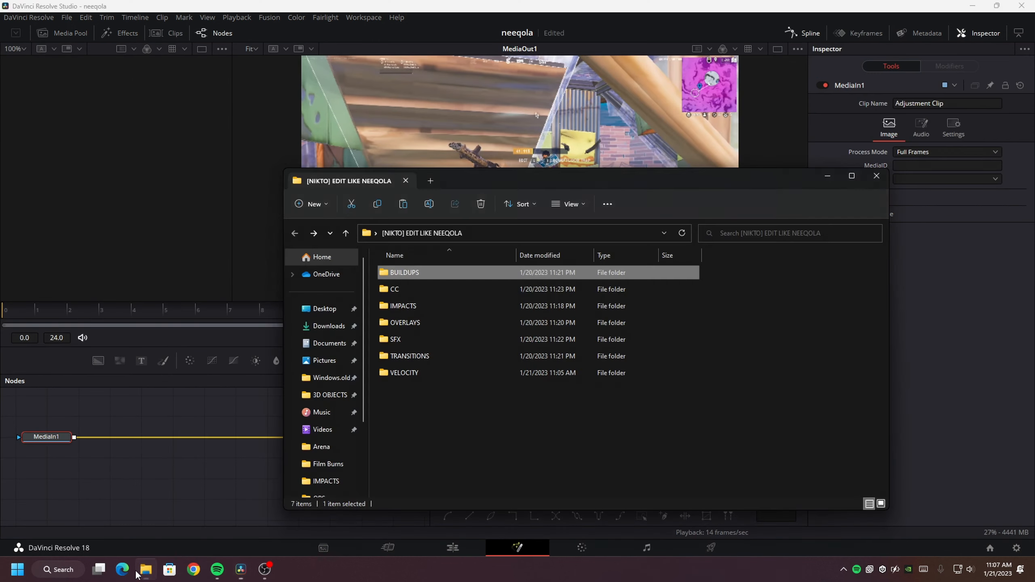
double_click(430, 275)
left_click_drag(430, 275, 171, 460)
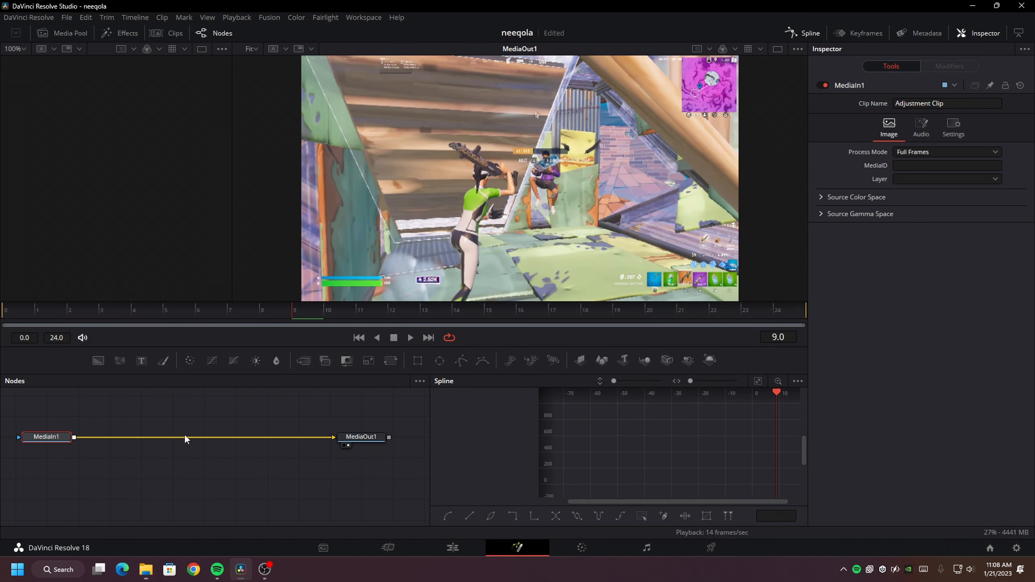
Insert the BUILDUPS preset's color correction and hue-saturation nodes between MediaIn1 and MediaOut1, and play back the effect.
left_click(146, 569)
left_click_drag(426, 280, 238, 465)
left_click(211, 95)
left_click_drag(287, 438, 172, 440)
left_click_drag(258, 438, 348, 442)
left_click(348, 444)
key("space")
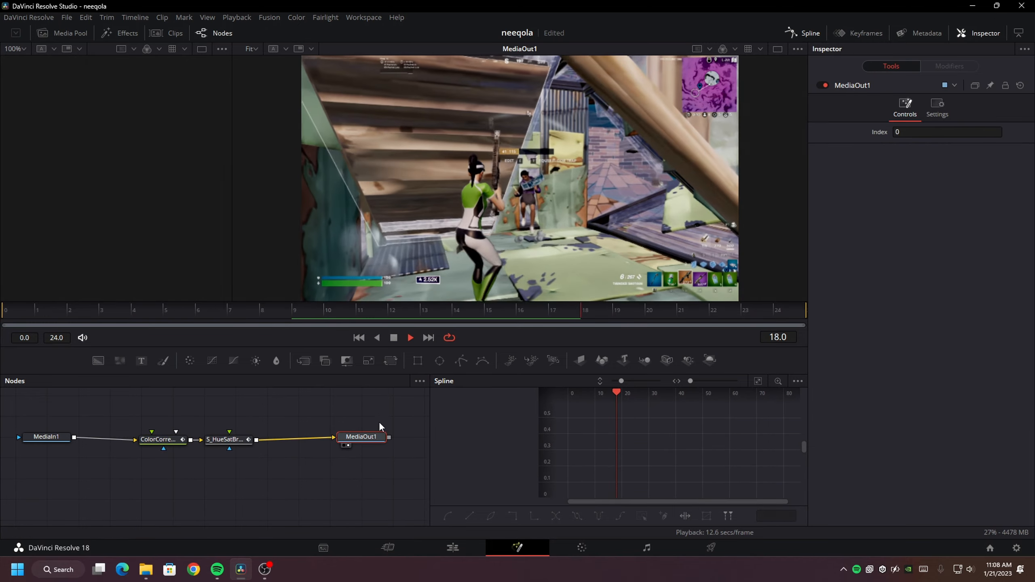
key("space")
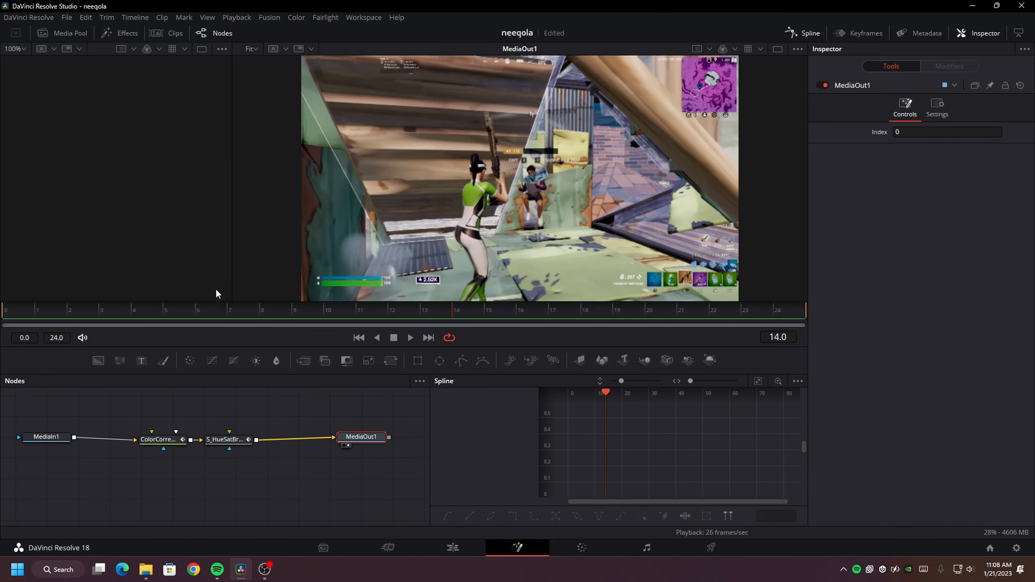
Back on the edit timeline, add a second Adjustment Clip on Video 2 from the first beat marker and cut it off at 01:00:14:08.
key("shift+4")
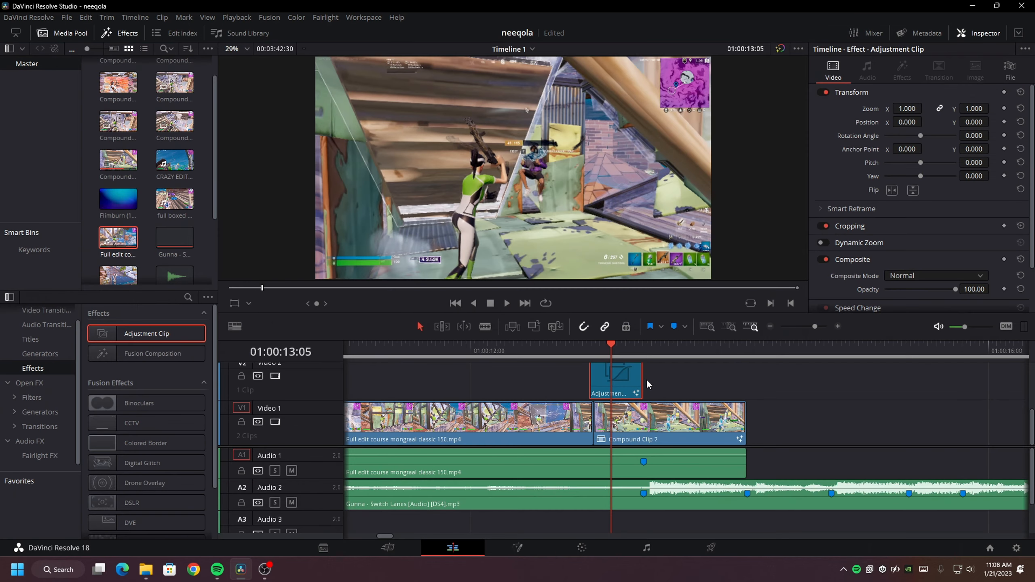
left_click_drag(154, 336, 637, 379)
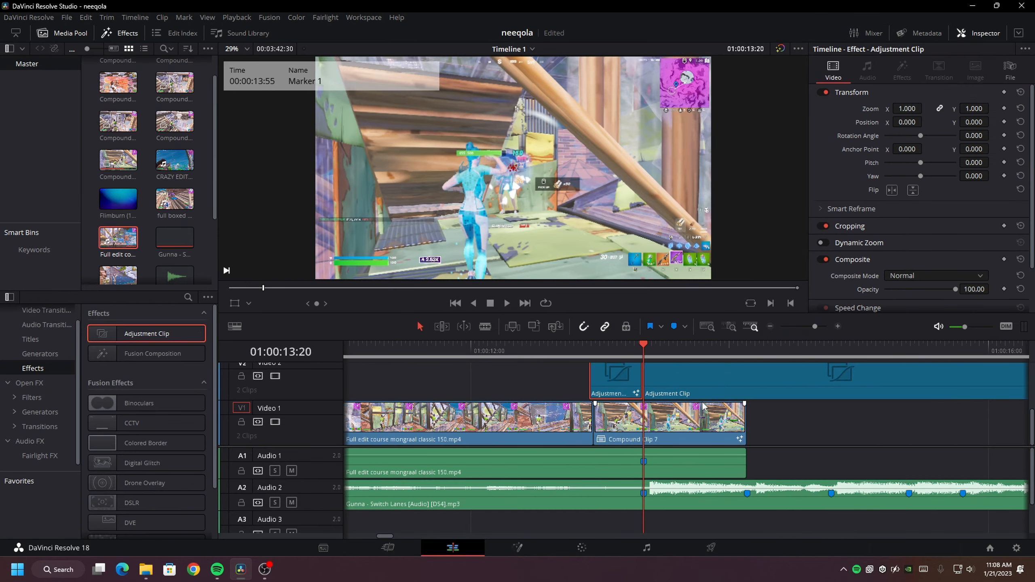
left_click(757, 353)
left_click(774, 376)
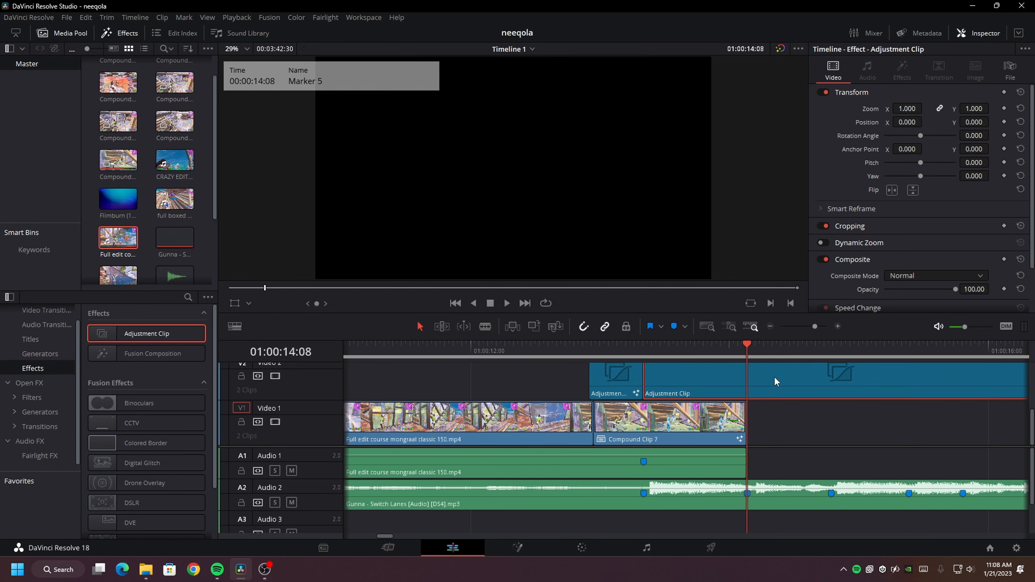
key("ctrl+b")
left_click(797, 395)
key("Delete")
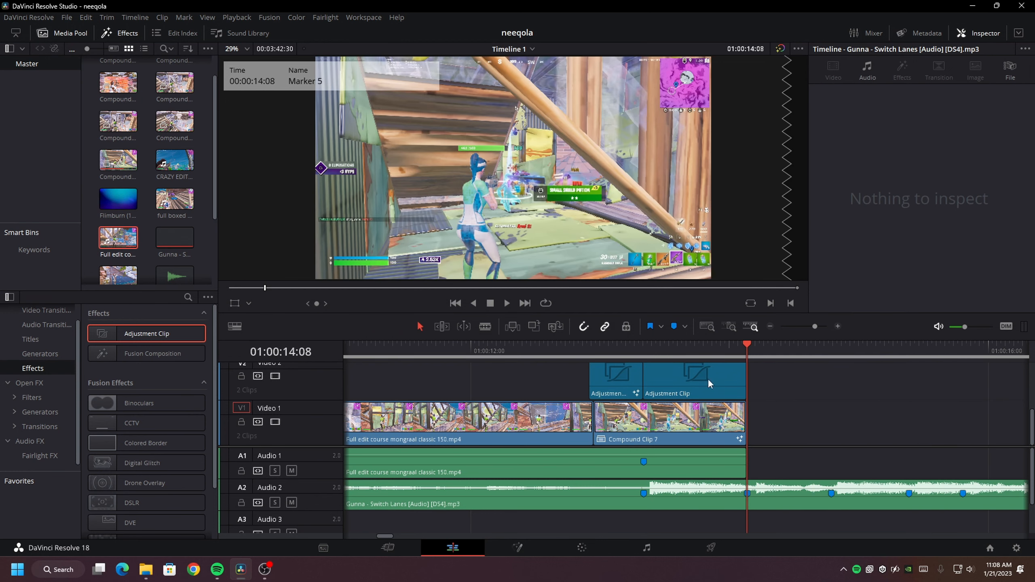
Open the second adjustment clip in Fusion and add the first preset from the IMPACTS folder to its composition.
left_click(676, 367)
left_click_drag(708, 348, 682, 348)
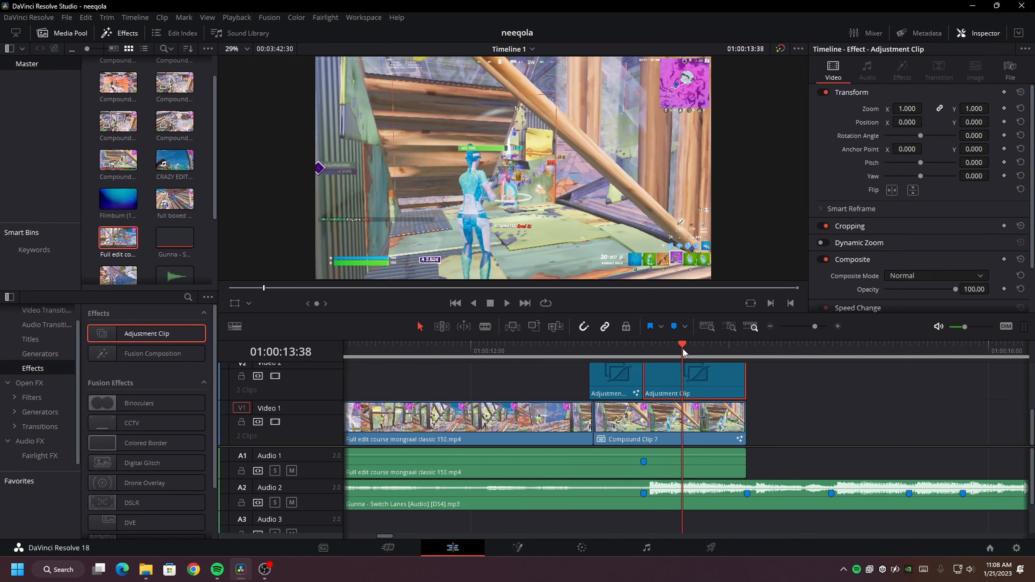
right_click(725, 390)
left_click(756, 527)
left_click(146, 570)
double_click(410, 372)
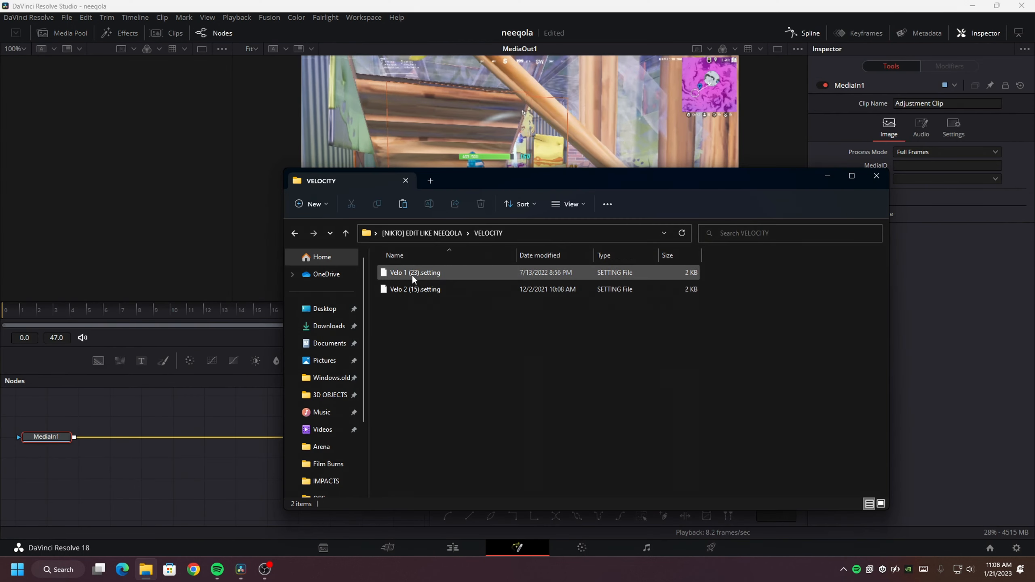
key("BackSpace")
double_click(410, 302)
left_click_drag(417, 272, 118, 460)
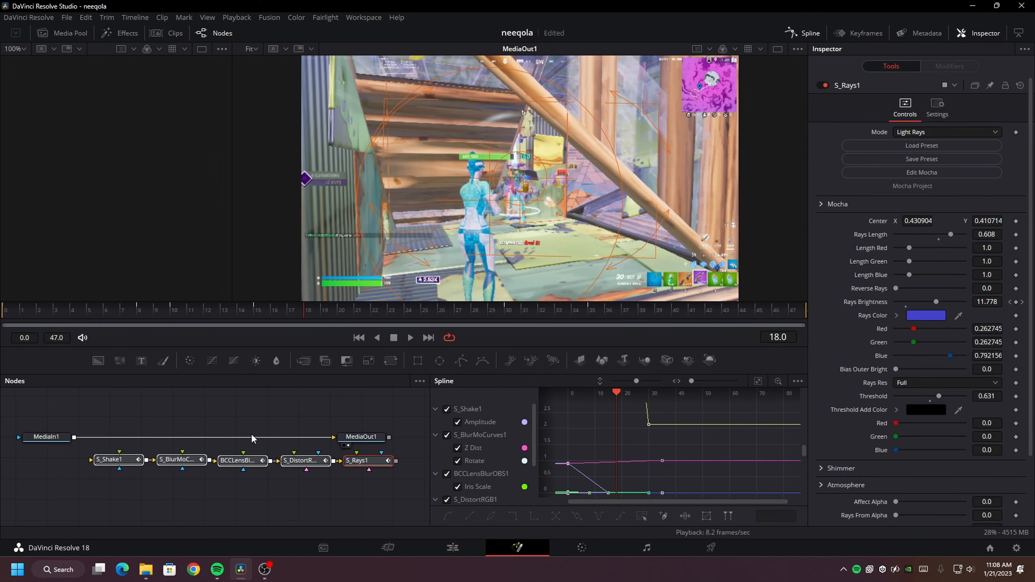
Connect MediaIn1 to S_Shake1 and S_Rays1 to MediaOut1, making room in the node graph for the impact chain.
left_click_drag(253, 435, 125, 459)
left_click_drag(314, 438, 92, 460)
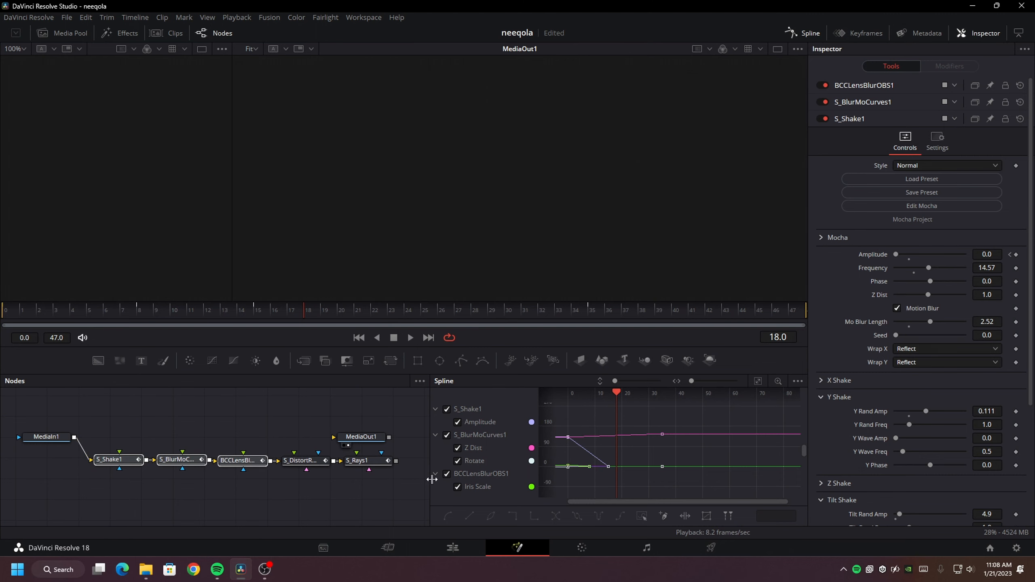
left_click_drag(432, 479, 591, 480)
left_click_drag(372, 441, 465, 448)
left_click_drag(396, 461, 432, 445)
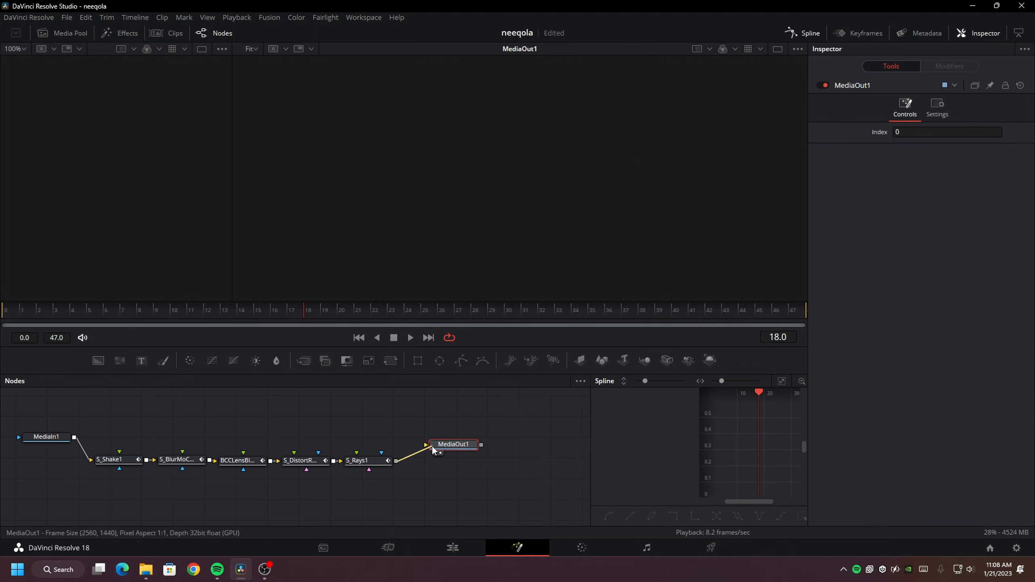
On the edit timeline, place Flimburn (14).mov from the OVERLAYS folder on Video 3 above the first adjustment clip and trim it to the first beat marker.
left_click(452, 547)
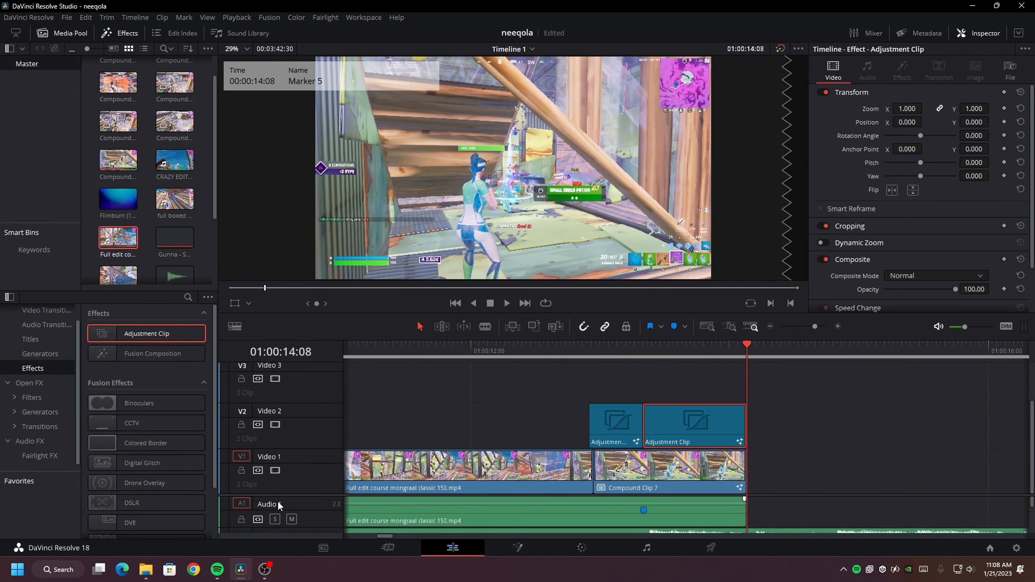
left_click(146, 569)
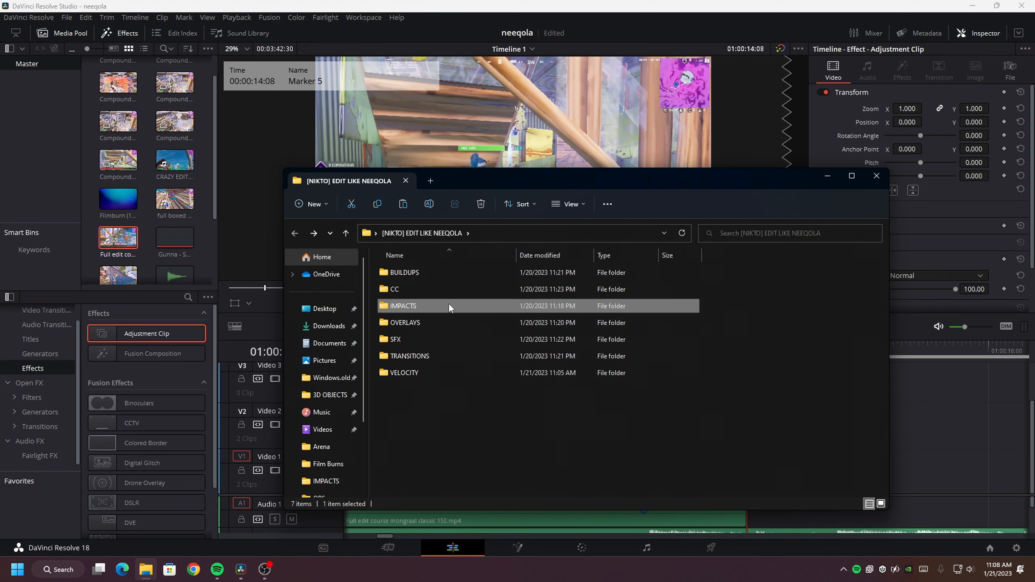
double_click(450, 322)
left_click_drag(418, 293, 627, 382)
left_click(643, 349)
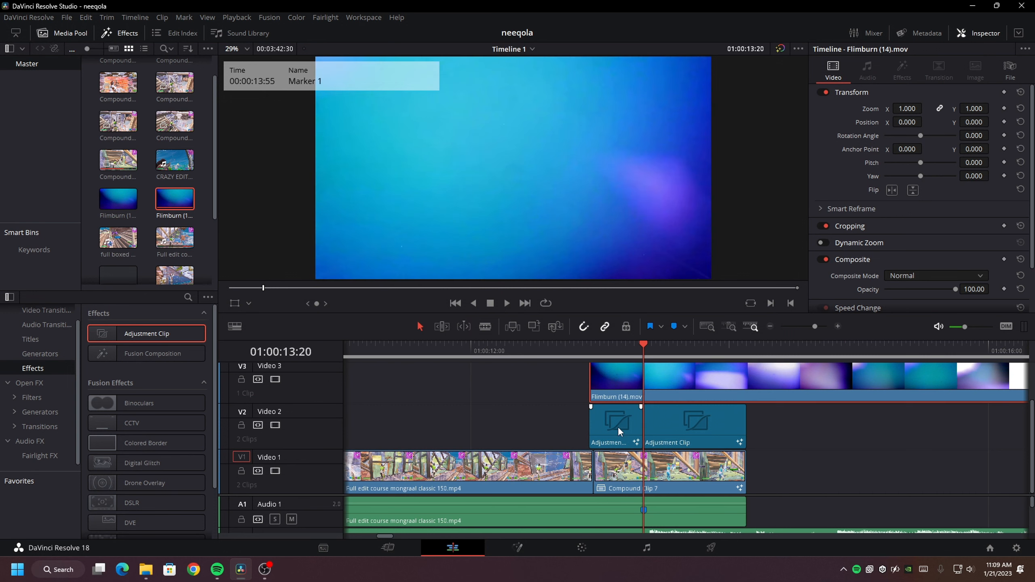
key("ctrl+b")
left_click(686, 384)
key("Delete")
Set the Flimburn overlay's composite mode to Screen and its opacity to 70.
left_click(596, 347)
left_click(612, 381)
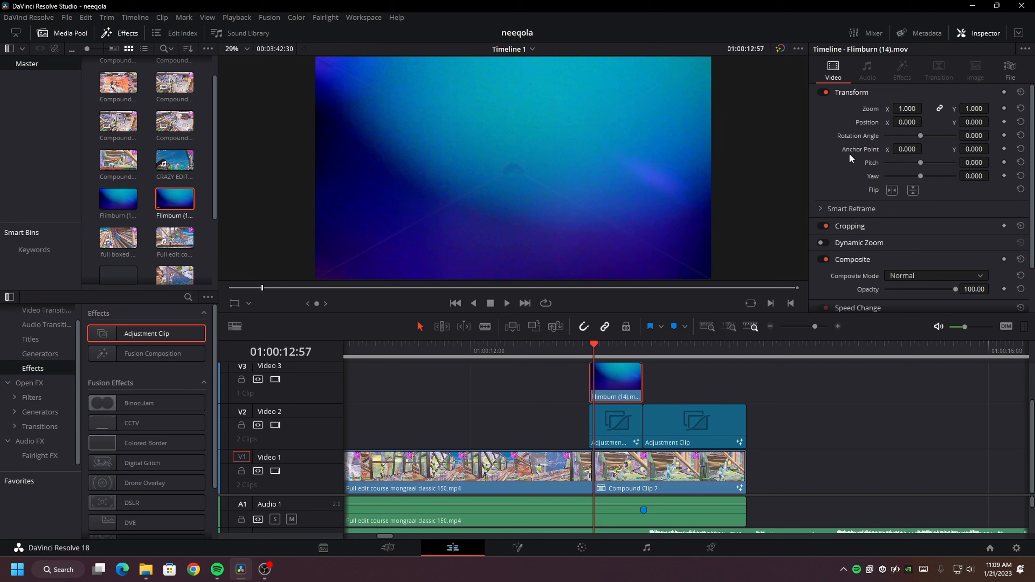
left_click(905, 276)
scroll(905, 331, "down", 3)
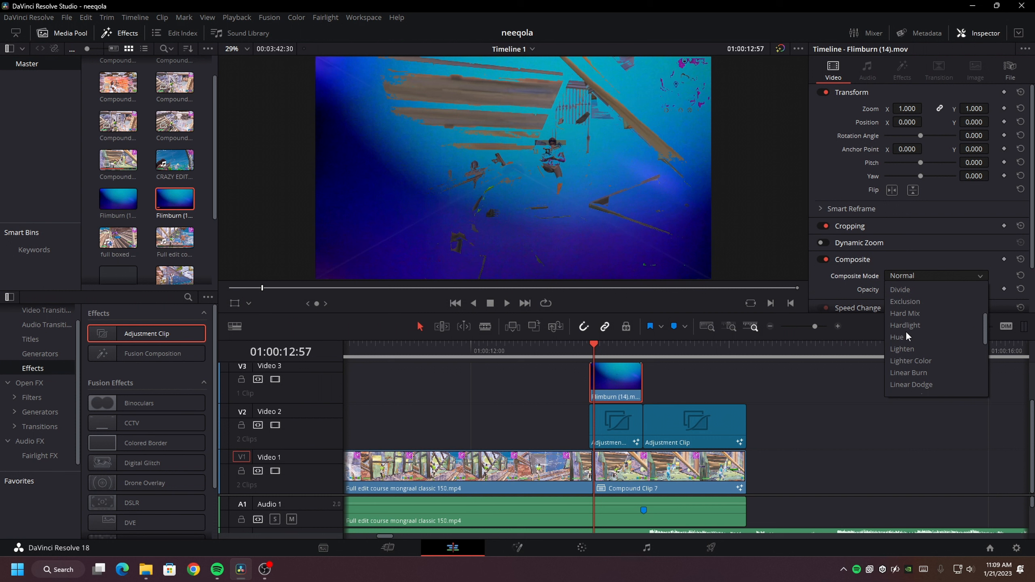
scroll(906, 337, "down", 3)
left_click(905, 359)
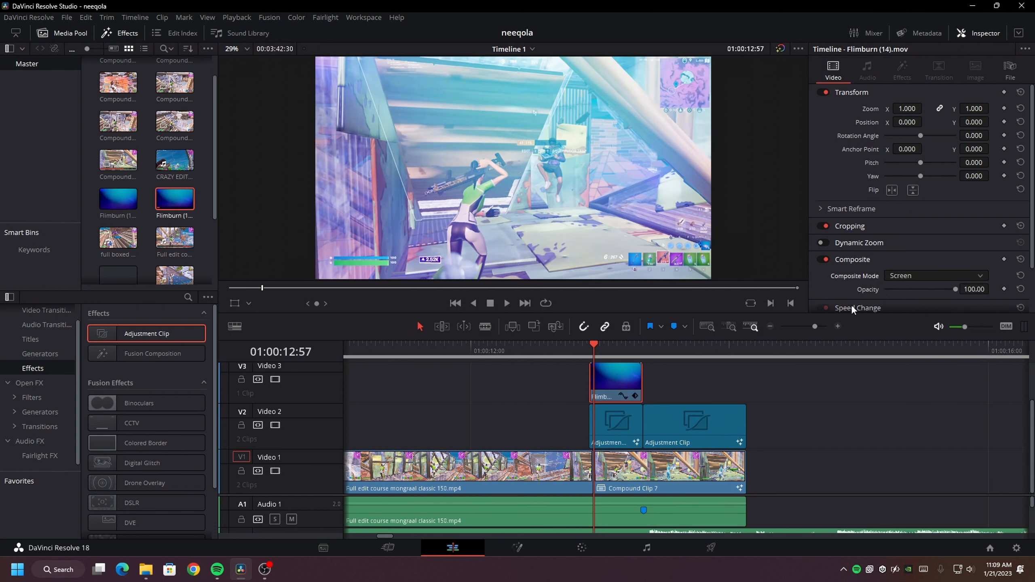
left_click(980, 289)
type("70")
key("Return")
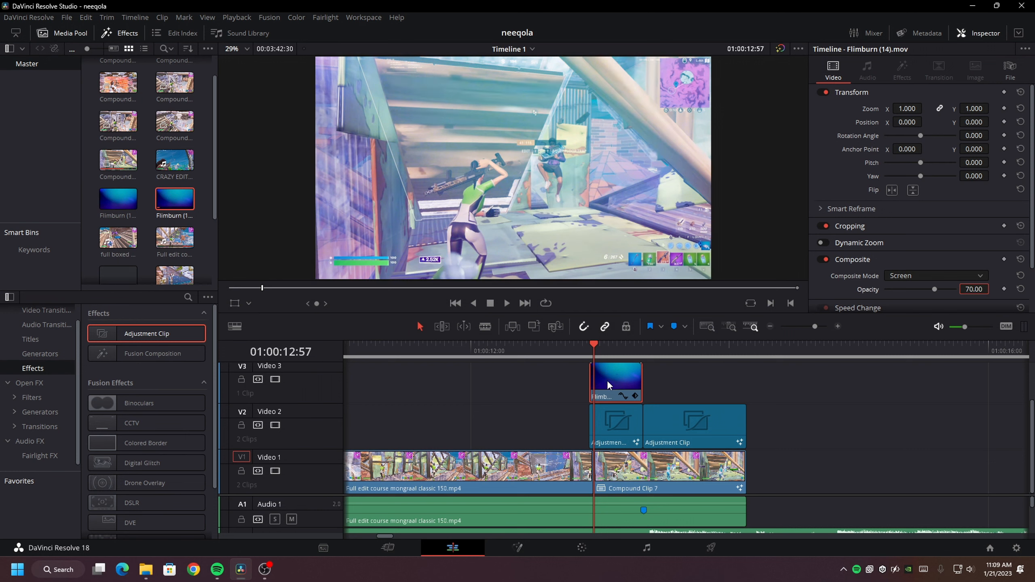
Add a fade-in across the full length of the Flimburn overlay and play back the buildup.
scroll(607, 385, "up", 1)
left_click_drag(591, 382, 675, 395)
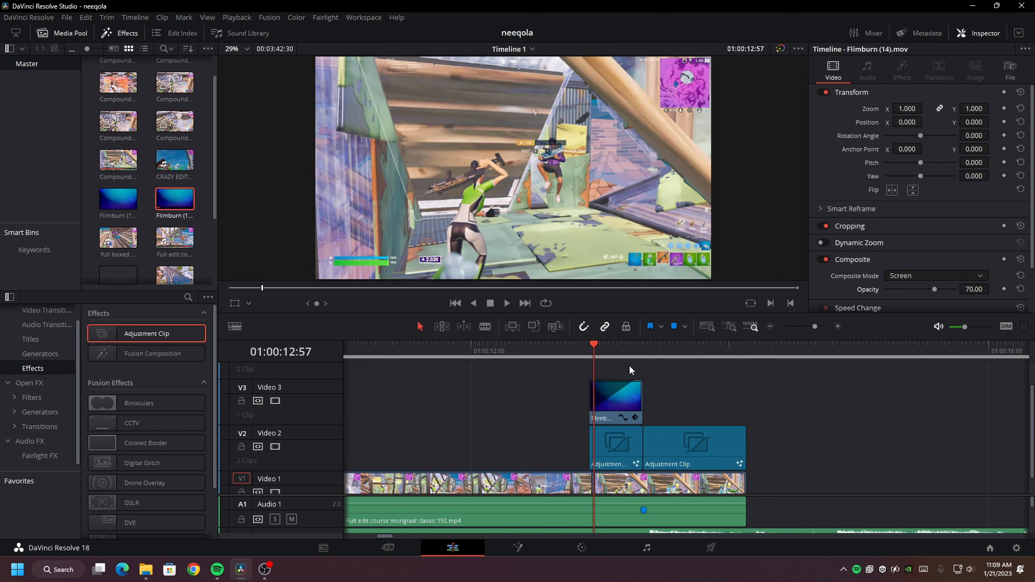
left_click(631, 370)
key("space")
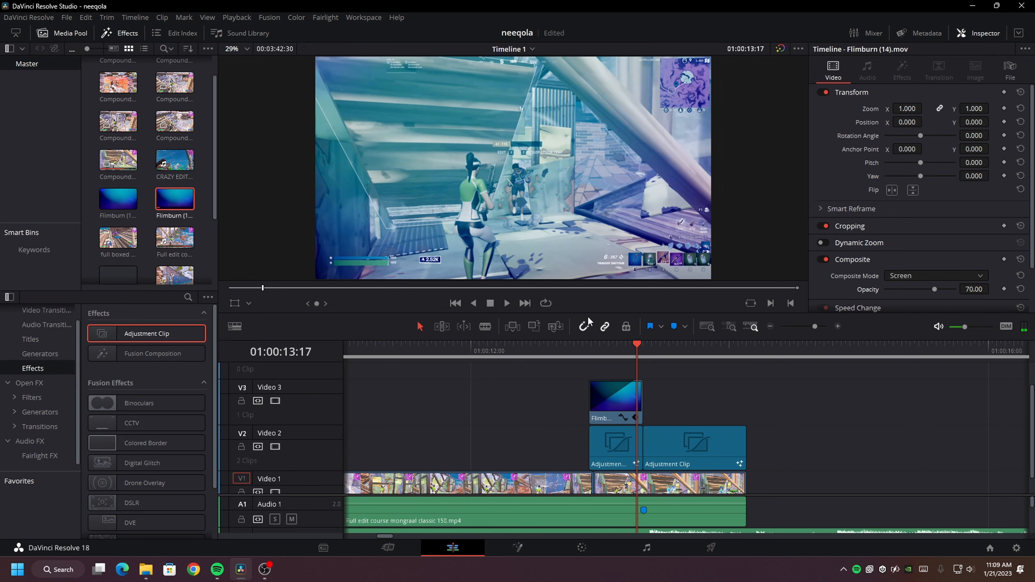
Place Spas.mp3 from the SFX folder on Audio 3 around the first beat marker, 01:00:13:20.
left_click_drag(602, 346, 564, 346)
scroll(795, 502, "down", 2)
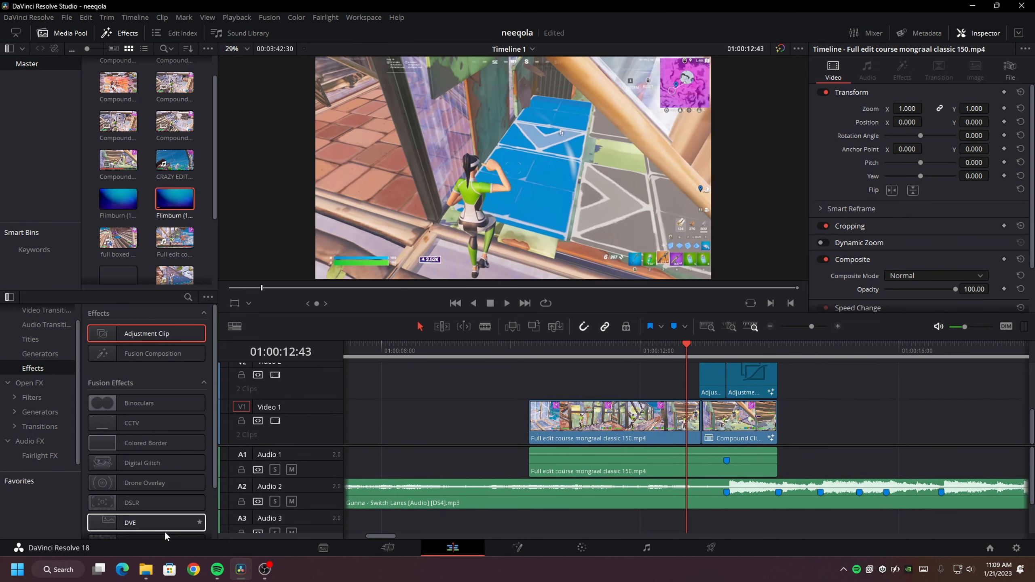
left_click(146, 570)
key("alt+Left")
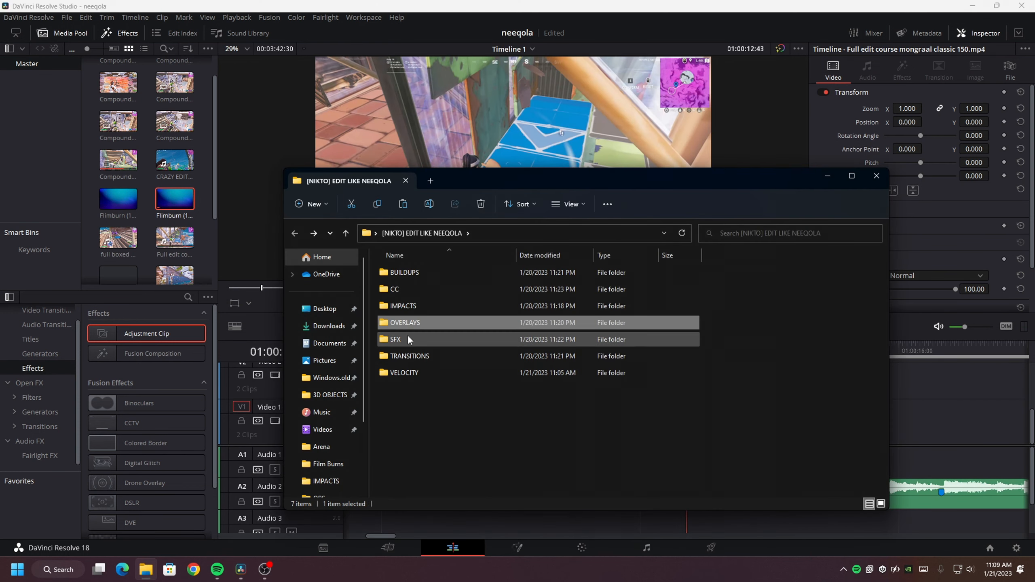
double_click(403, 339)
left_click(404, 273)
left_click_drag(780, 402, 727, 487)
scroll(735, 419, "up", 2)
scroll(732, 369, "down", 1)
key("shift+Down")
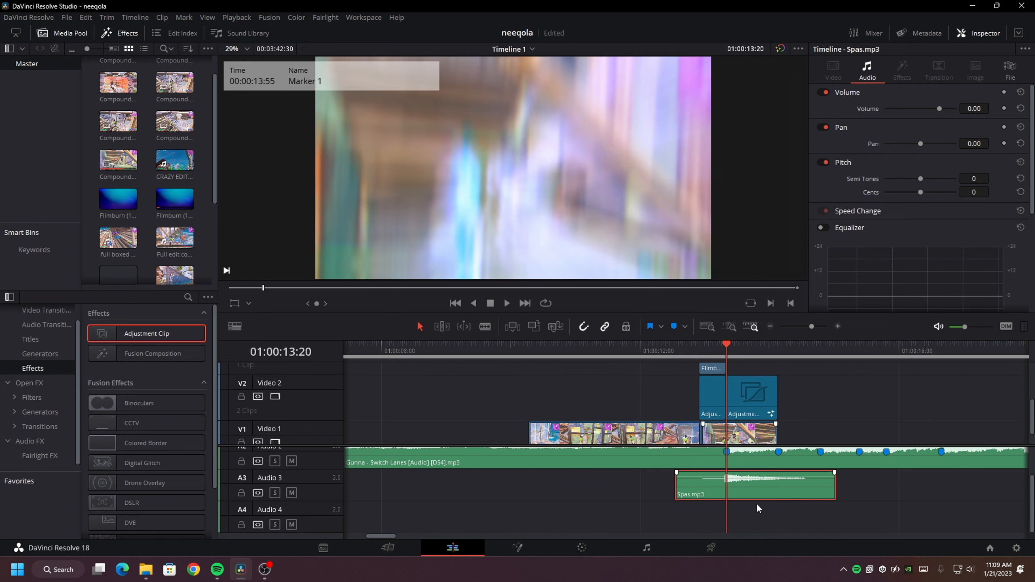
Nudge Spas.mp3 so the start of its loud hit aligns with the first beat marker, and play back the result.
scroll(758, 502, "up", 2)
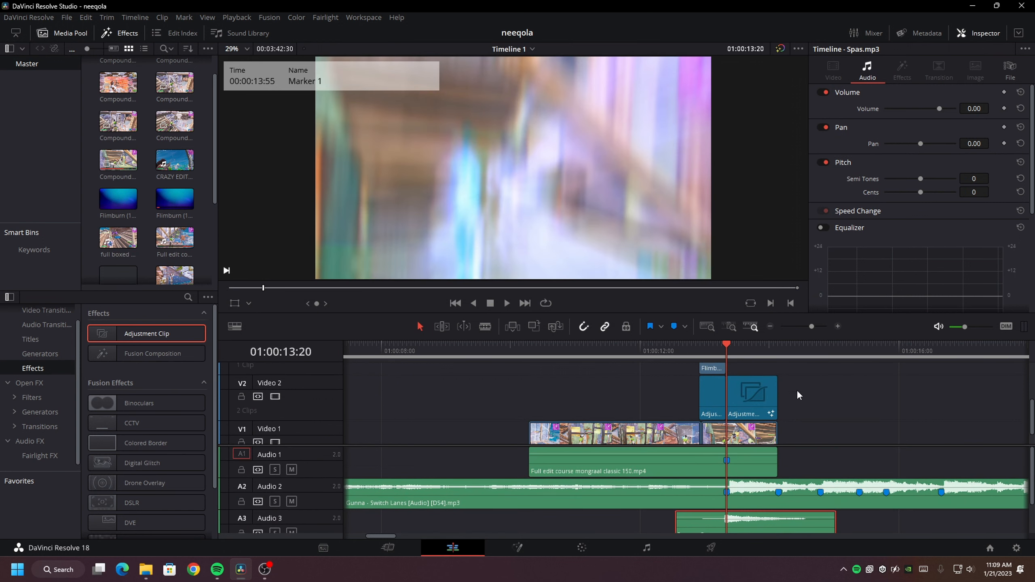
left_click(837, 326)
scroll(693, 469, "down", 2)
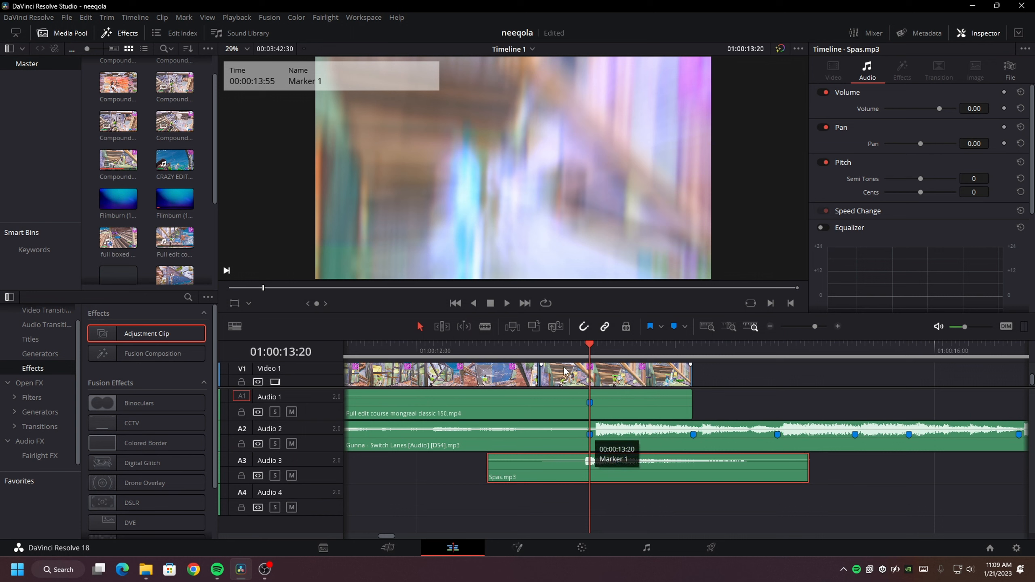
left_click_drag(629, 475, 631, 474)
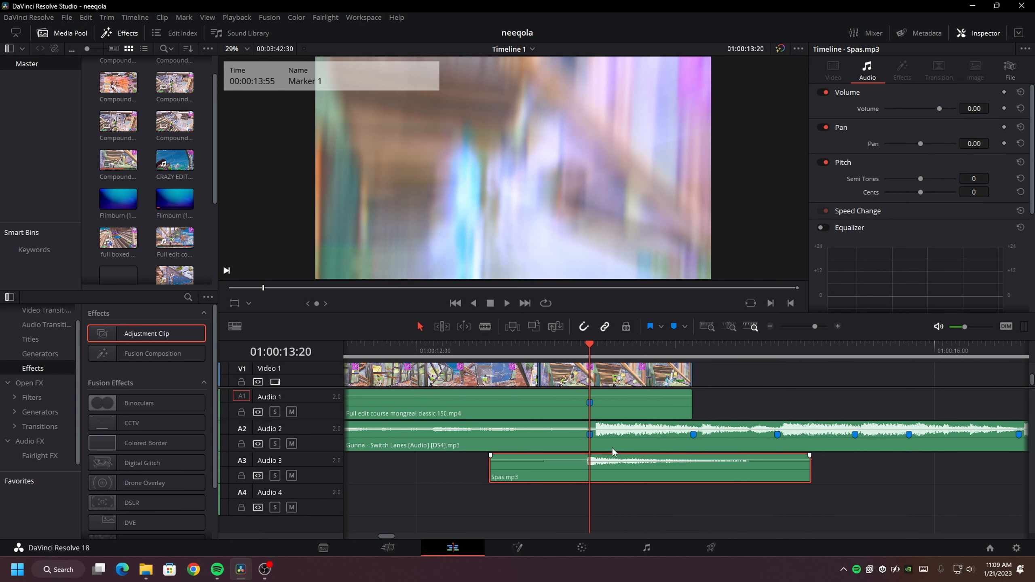
key(".")
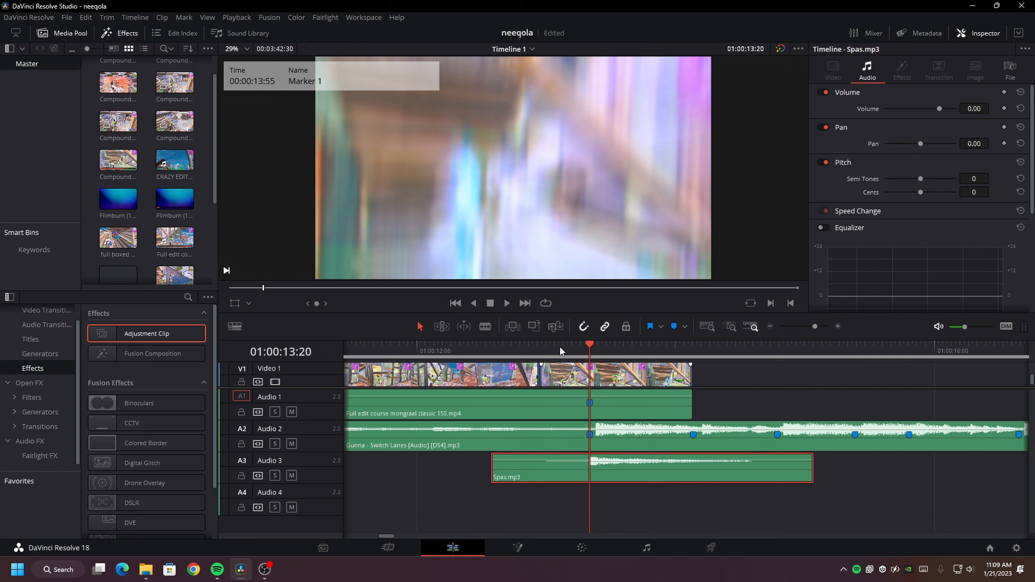
left_click(552, 344)
key("space")
key("space")
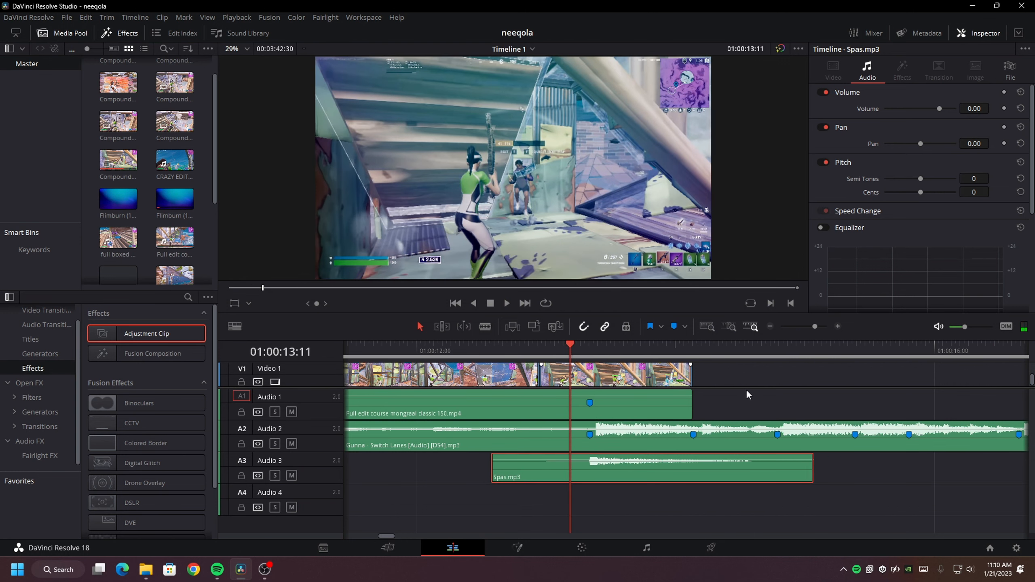
Place Prefire 163.mp4 on Video 1 and Audio 1 directly after the compound clip.
left_click_drag(746, 389, 751, 435)
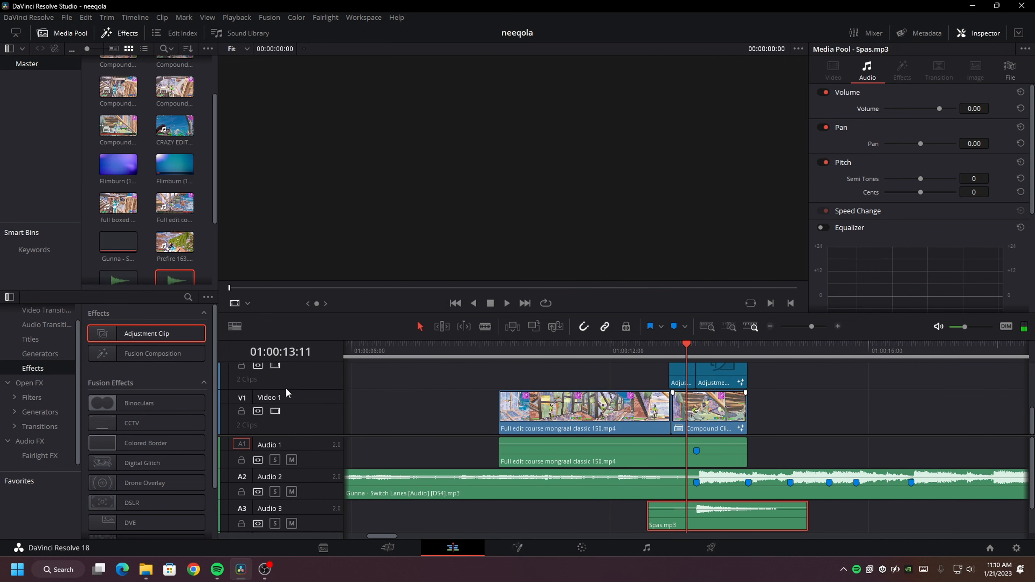
left_click_drag(183, 243, 754, 446)
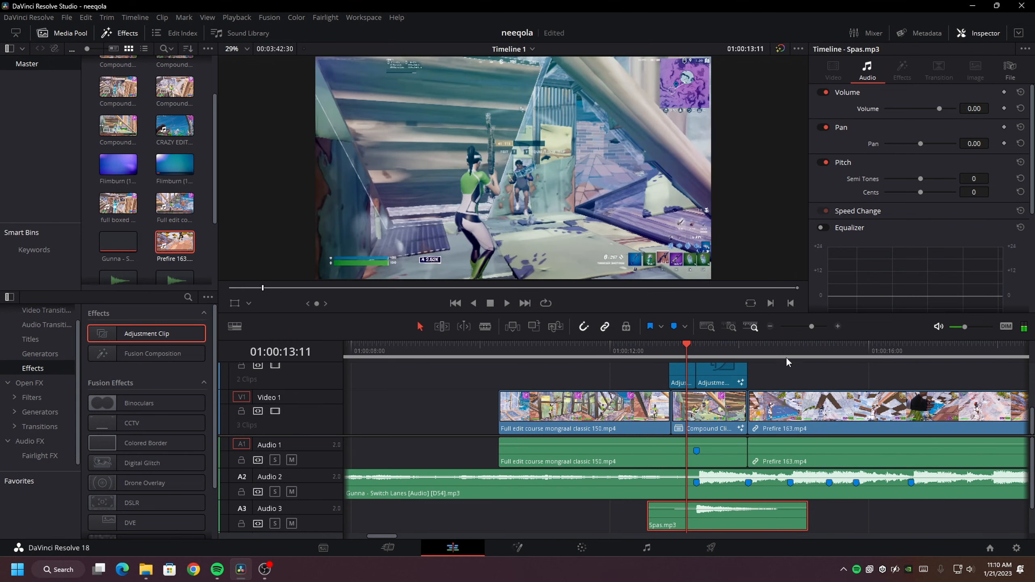
left_click(770, 328)
Play through Prefire 163.mp4 to find the shot and add a clip marker on that frame, at 01:00:27:00.
left_click(757, 355)
left_click(699, 425)
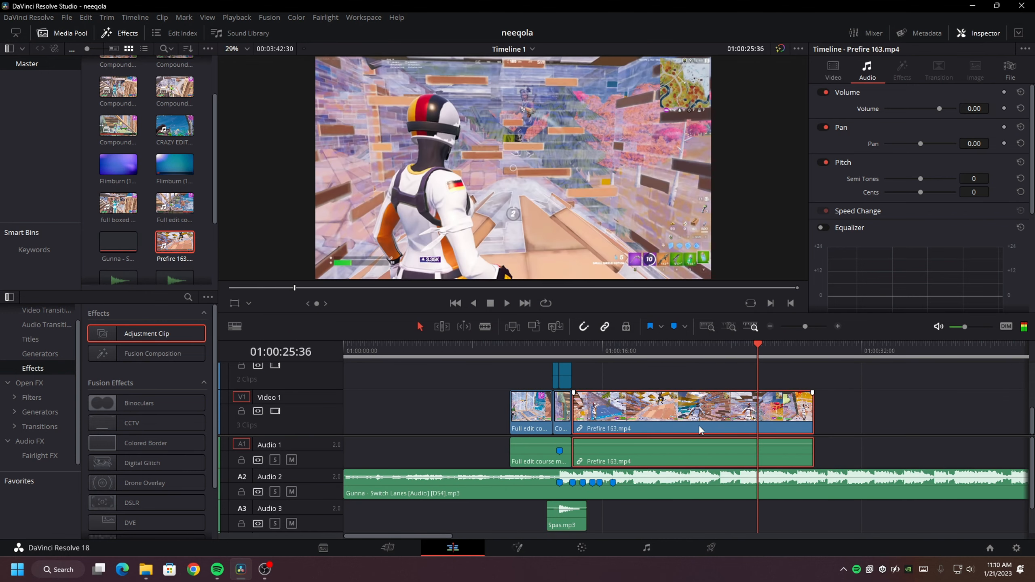
key("space")
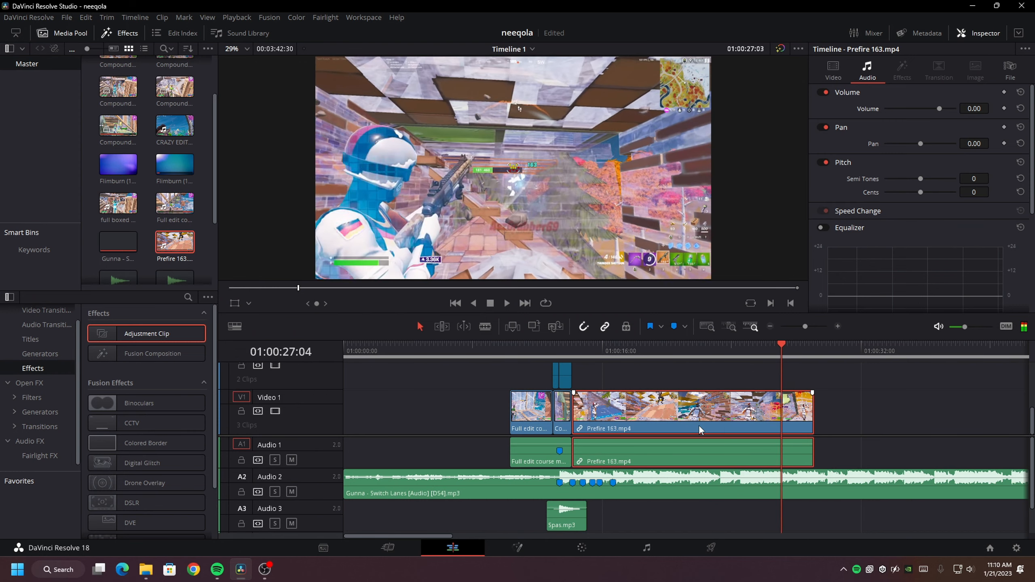
key("j")
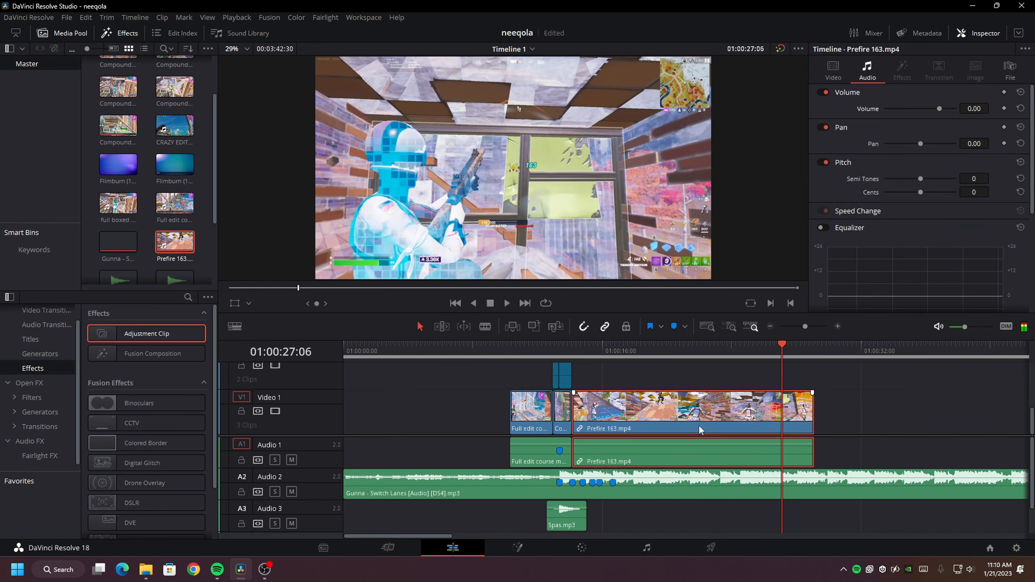
key("Left")
key("Right")
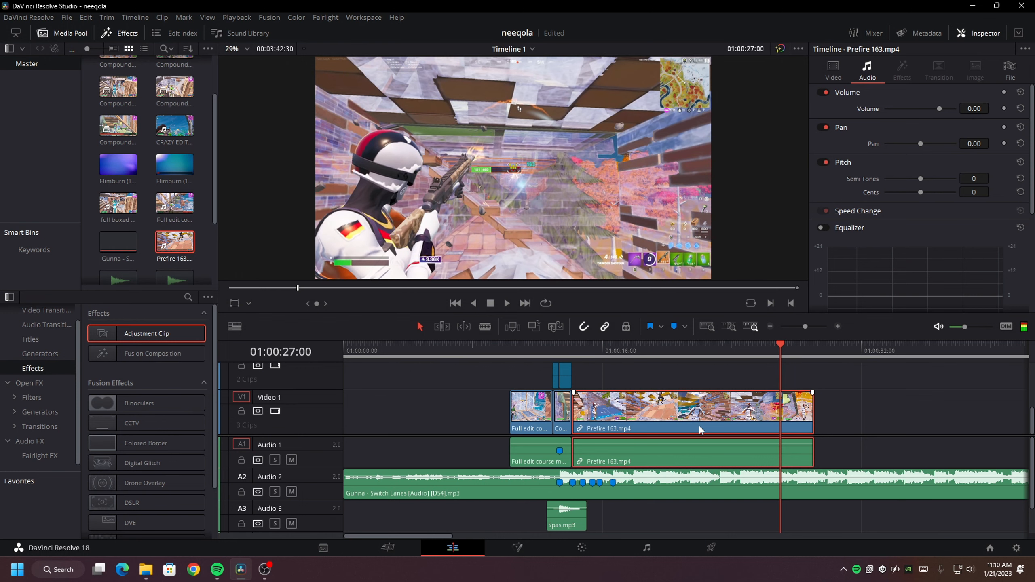
key("m")
Trim Prefire 163.mp4 around its shot marker and butt it against the compound clip, with the shot on the third beat marker.
mouse_move(575, 427)
left_mouse_down()
mouse_move(775, 432)
mouse_move(598, 430)
mouse_move(599, 417)
mouse_move(586, 419)
mouse_move(599, 419)
left_mouse_up()
left_click(591, 352)
left_click(837, 327)
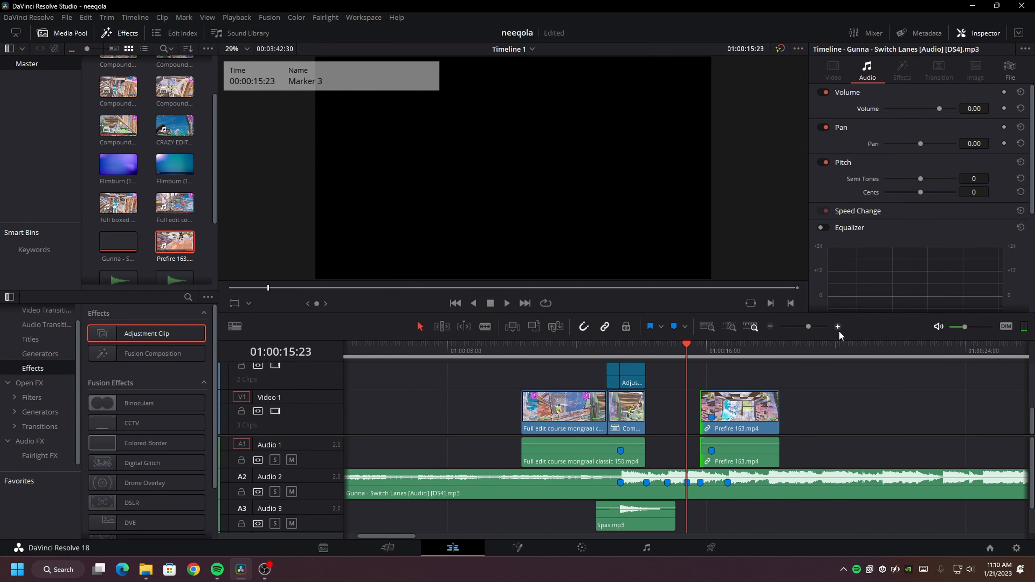
left_click(837, 327)
mouse_move(777, 429)
left_mouse_down()
mouse_move(686, 432)
mouse_move(607, 420)
left_mouse_up()
left_click(610, 350)
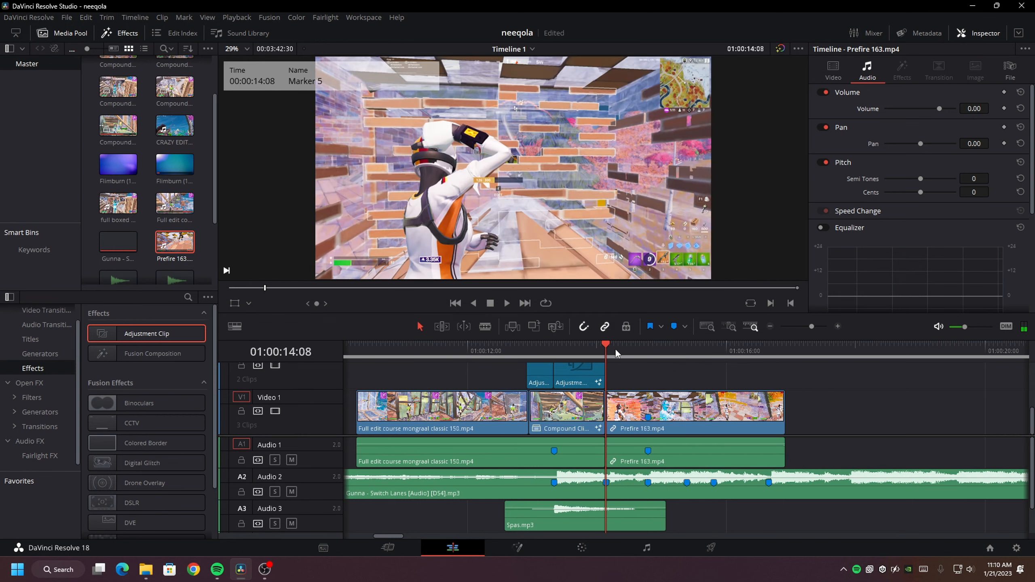
key("space")
Unlink the video and audio of Prefire 163.mp4 and shorten its audio to end level with Spas.mp3.
left_click(610, 352)
left_click(657, 407)
right_click(694, 403)
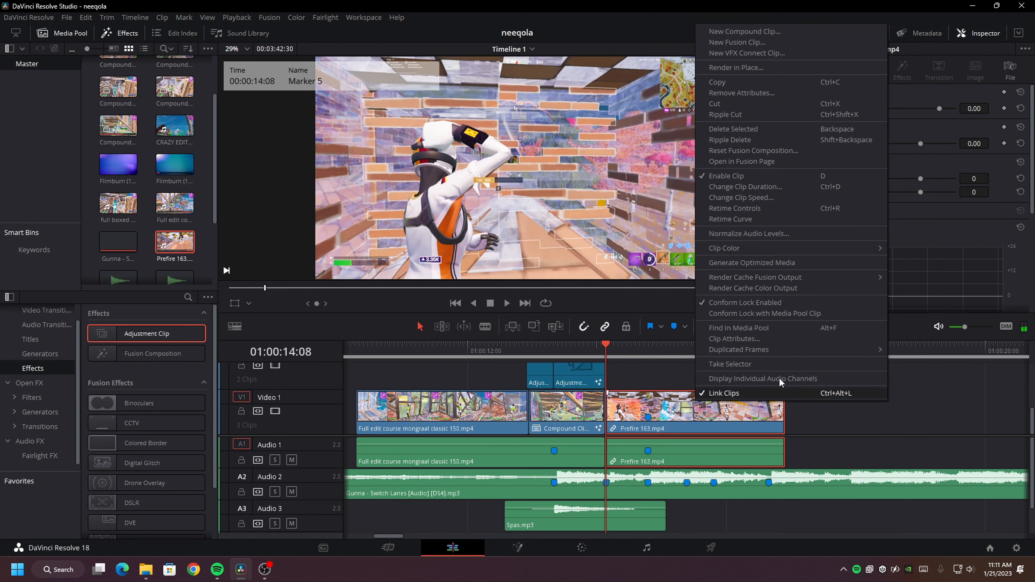
left_click(753, 393)
left_click_drag(786, 447, 675, 453)
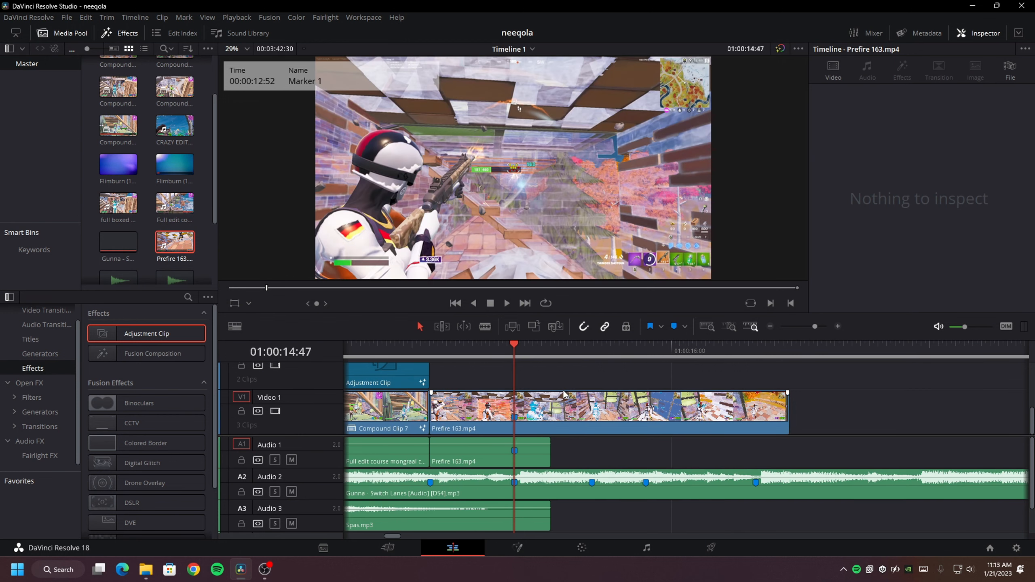
Step back frame by frame from the shot and split the Prefire 163.mp4 video at 01:00:14:24.
left_click(568, 417)
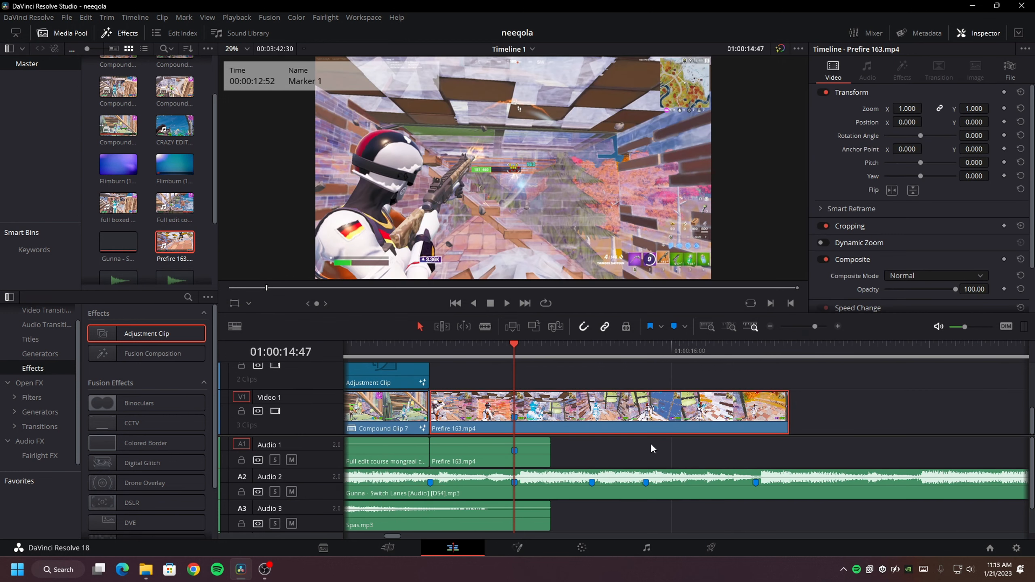
key("Left")
key("Right")
key("Left")
key("Left")
key("Left")
key("Left")
key("Left")
key("Left")
key("Left")
key("Left")
key("Left")
key("Left")
key("Left")
key("Left")
key("Left")
key("Left")
key("Left")
key("Left")
key("Left")
key("Left")
key("Left")
key("Left")
key("Left")
key("Left")
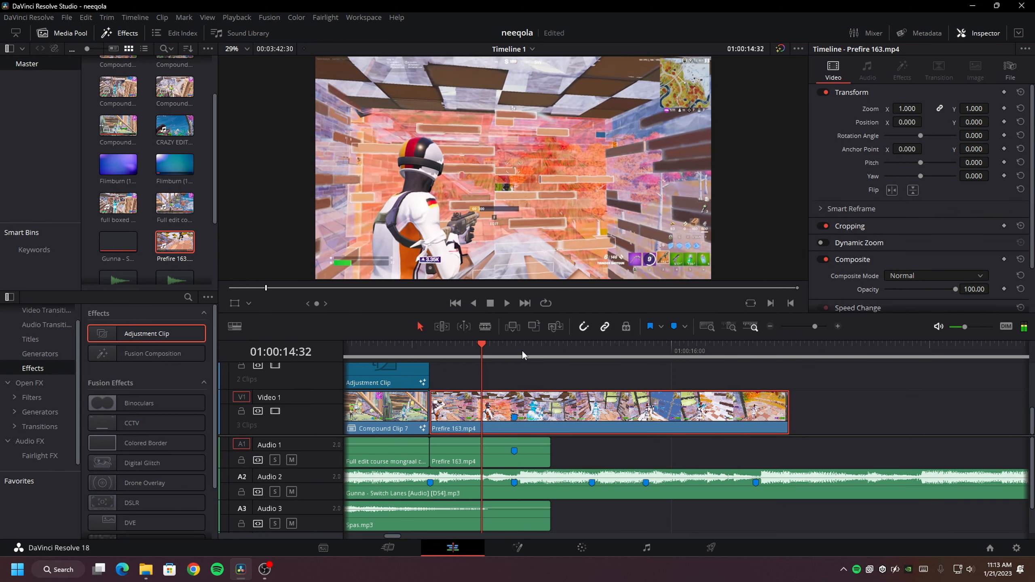
key("Left")
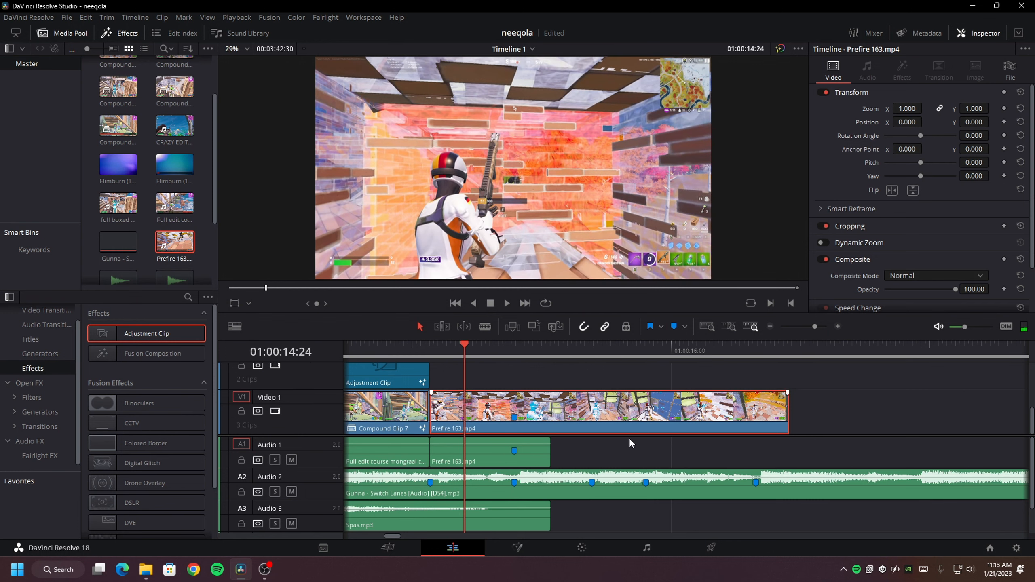
key("ctrl+b")
Turn the second part of the split Prefire 163.mp4 video into a new compound clip with the default name.
right_click(553, 417)
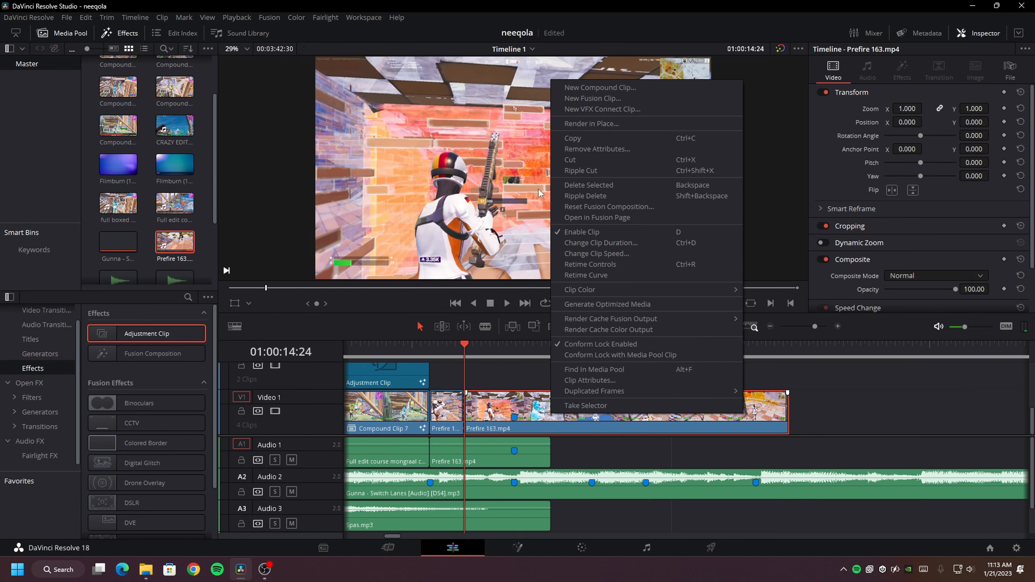
left_click(612, 88)
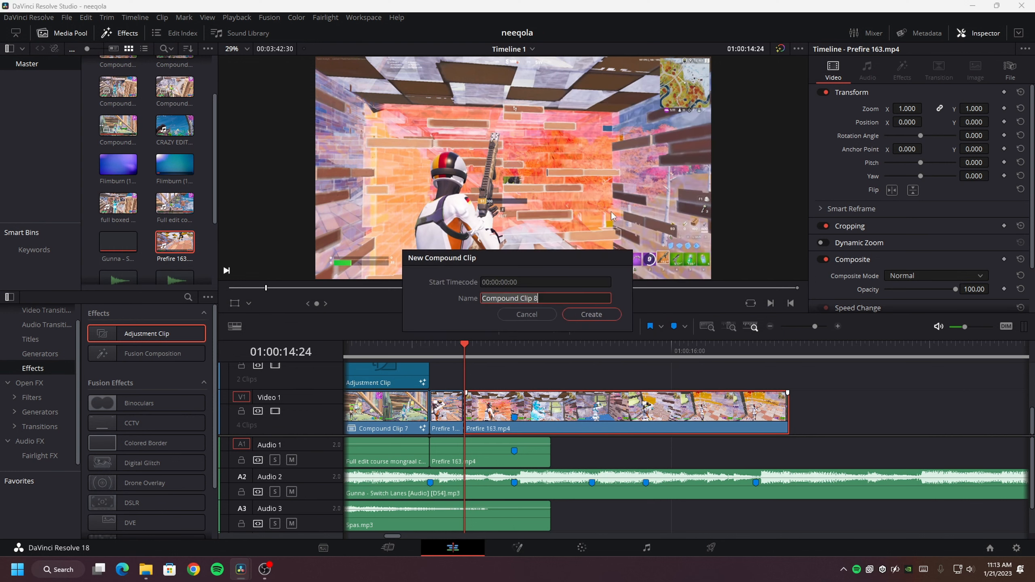
left_click(574, 315)
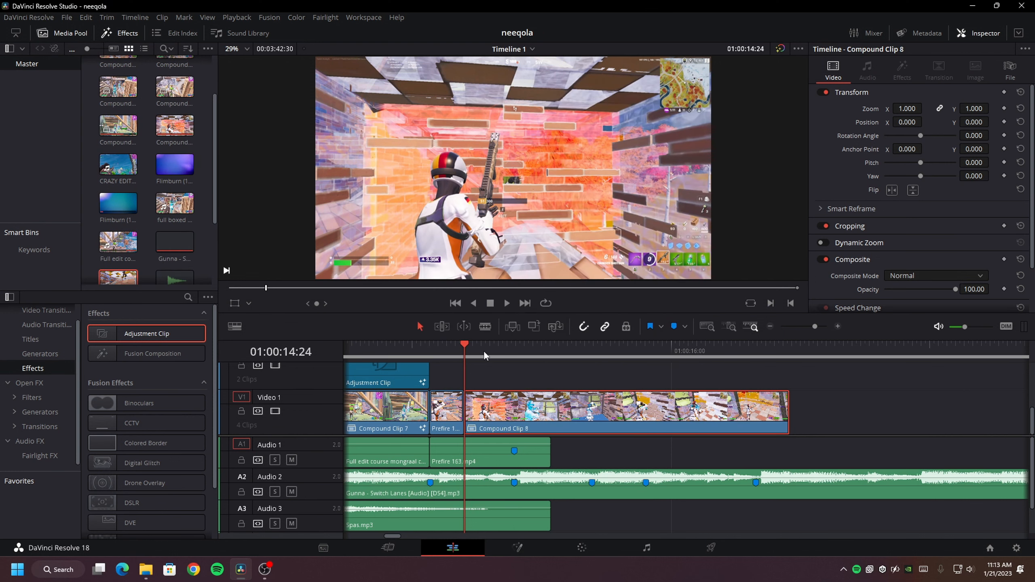
Open Compound Clip 8 in Fusion and insert the first preset from the VELOCITY folder between MediaIn1 and MediaOut1.
right_click(492, 408)
left_click(587, 222)
left_click(148, 571)
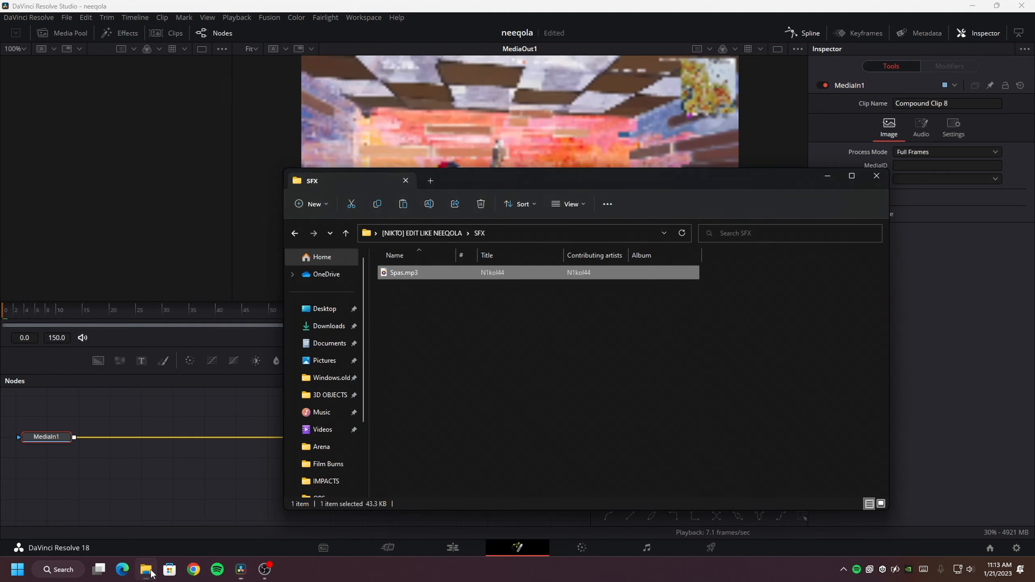
key("alt+Left")
left_click(419, 378)
left_click(414, 383)
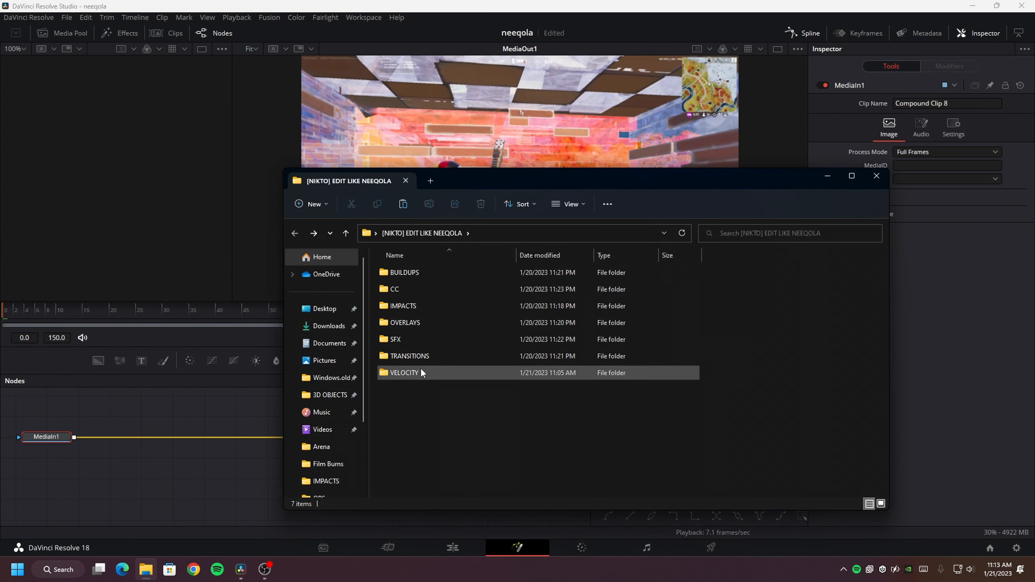
double_click(420, 373)
left_click_drag(419, 275, 191, 433)
key("space")
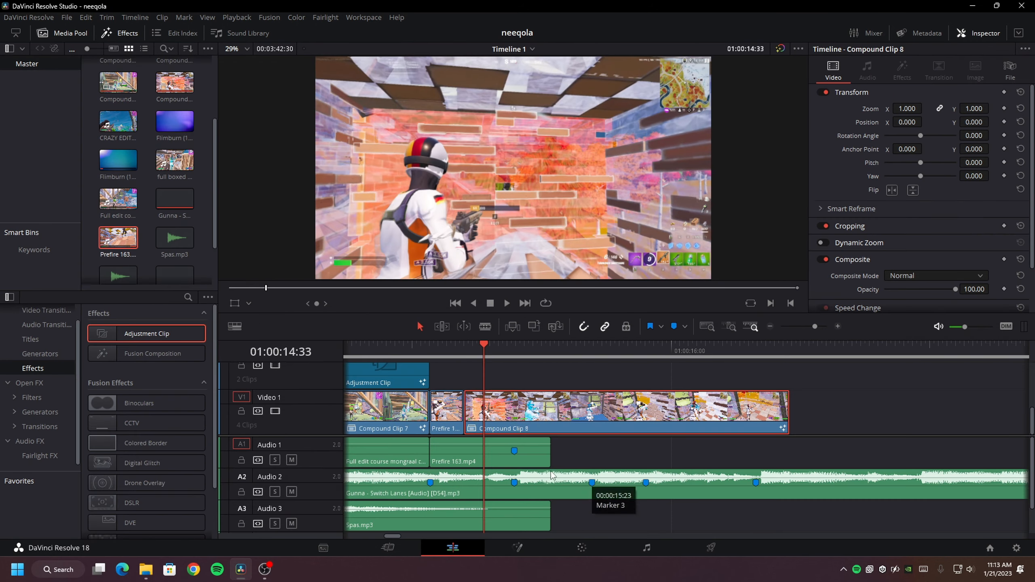
Trim the end of Compound Clip 8 to match the Prefire 163.mp4 audio at 01:00:15:04, and play back the velocity.
left_click(542, 492)
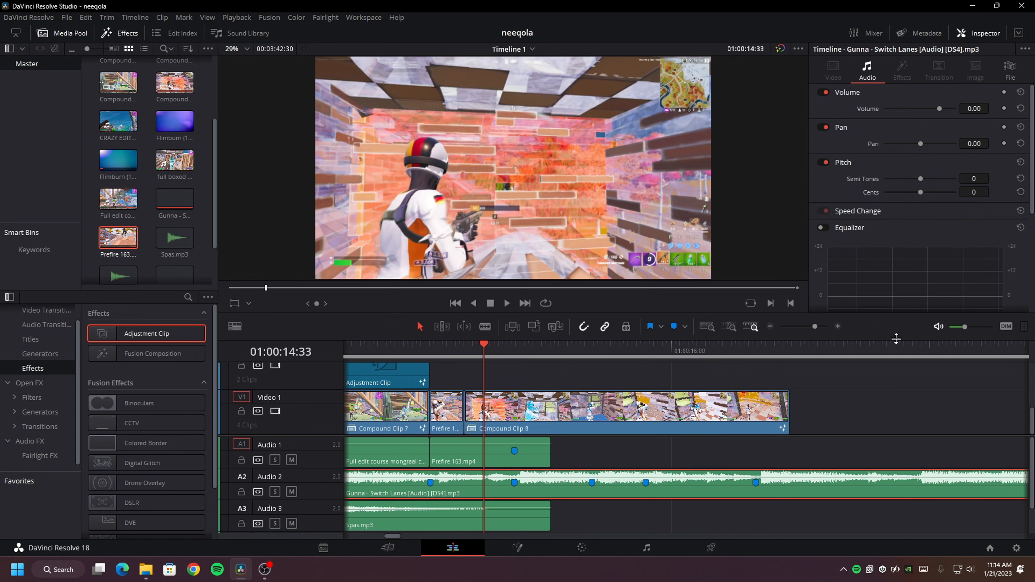
left_click_drag(788, 425, 538, 425)
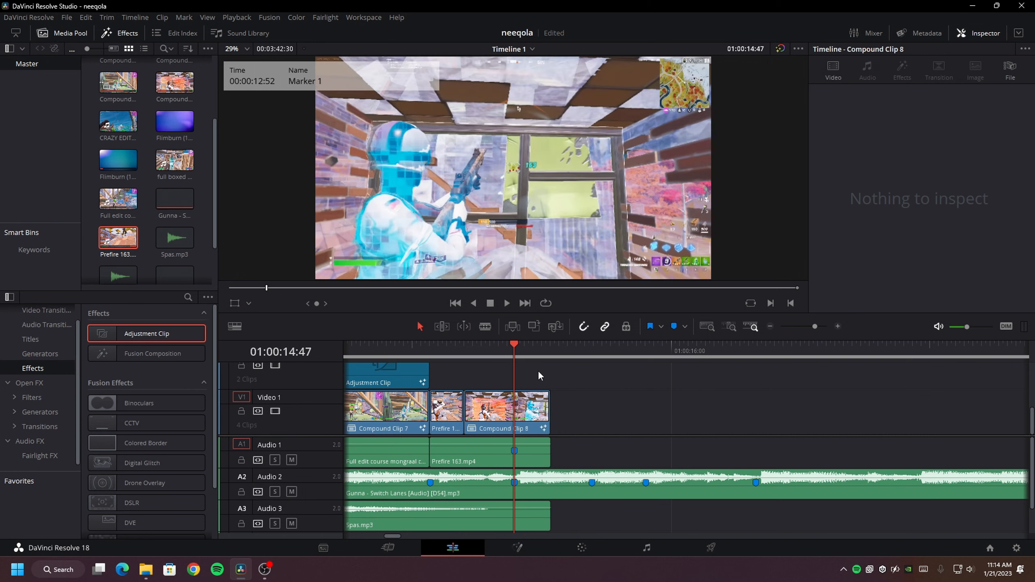
key("space")
key("space")
left_click(546, 414)
left_click_drag(549, 461, 547, 460)
left_click_drag(529, 351, 545, 353)
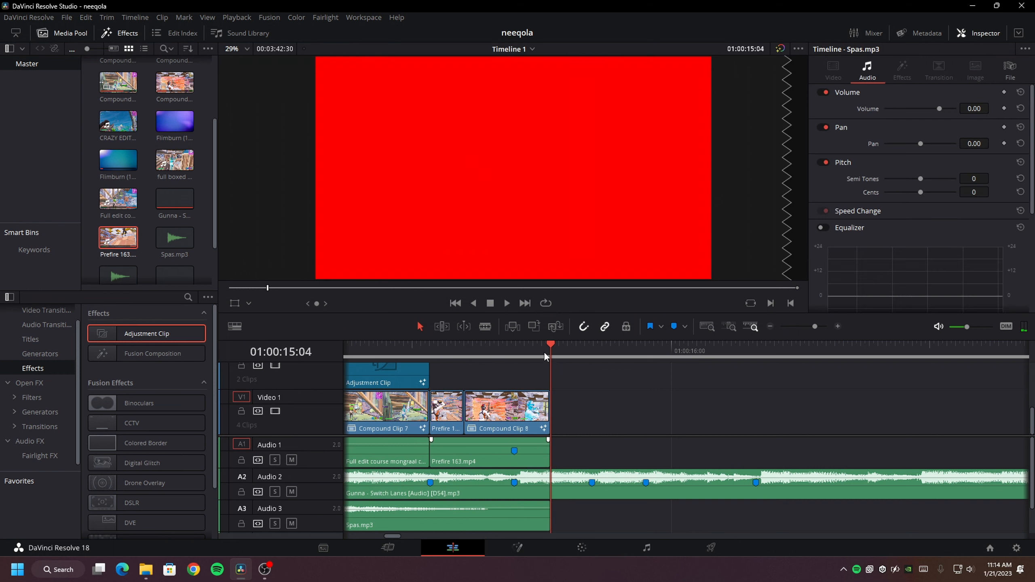
Place an adjustment clip on Video 3 starting at 01:00:14:03, just before the cut from Compound Clip 7 to Prefire 163.mp4.
left_click(433, 354)
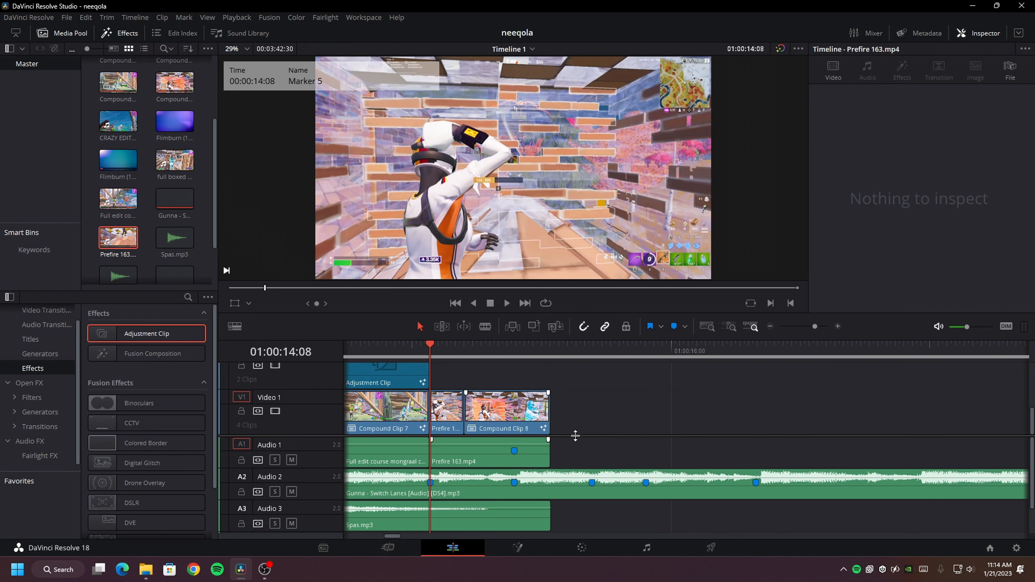
left_click_drag(575, 436, 570, 478)
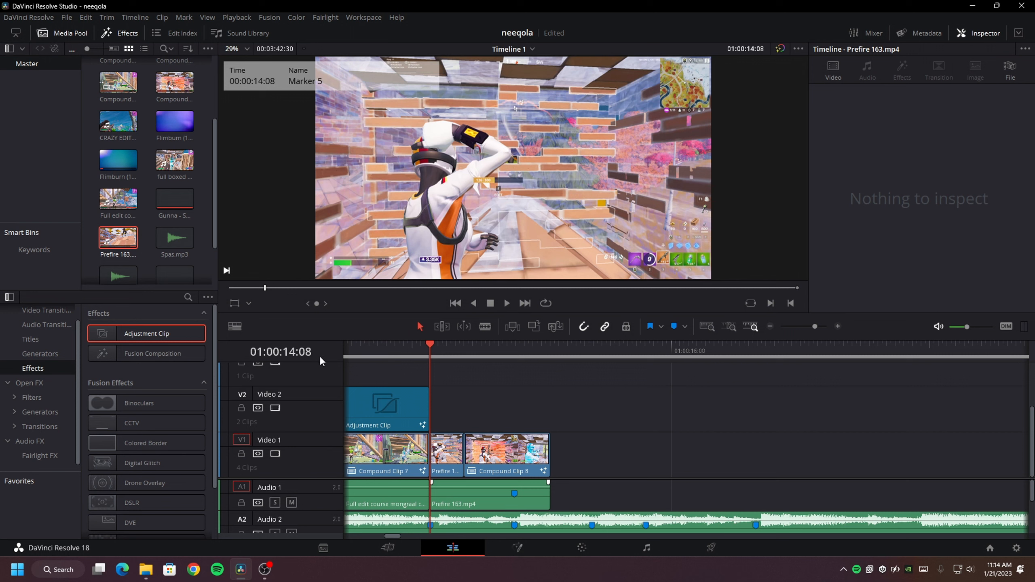
key("Left")
key("Left")
key("Left")
key("Left")
key("Left")
key("Left")
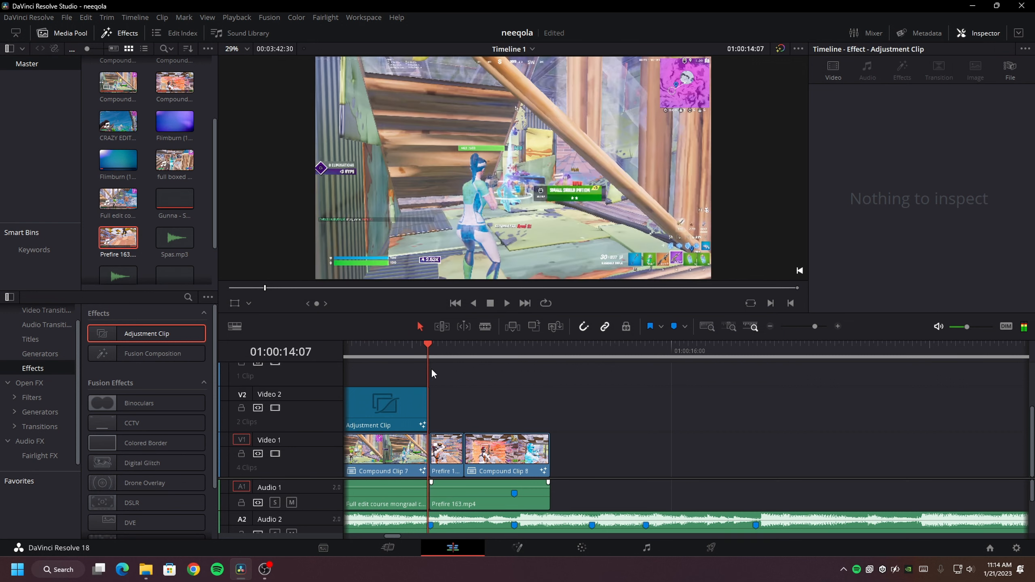
key("Right")
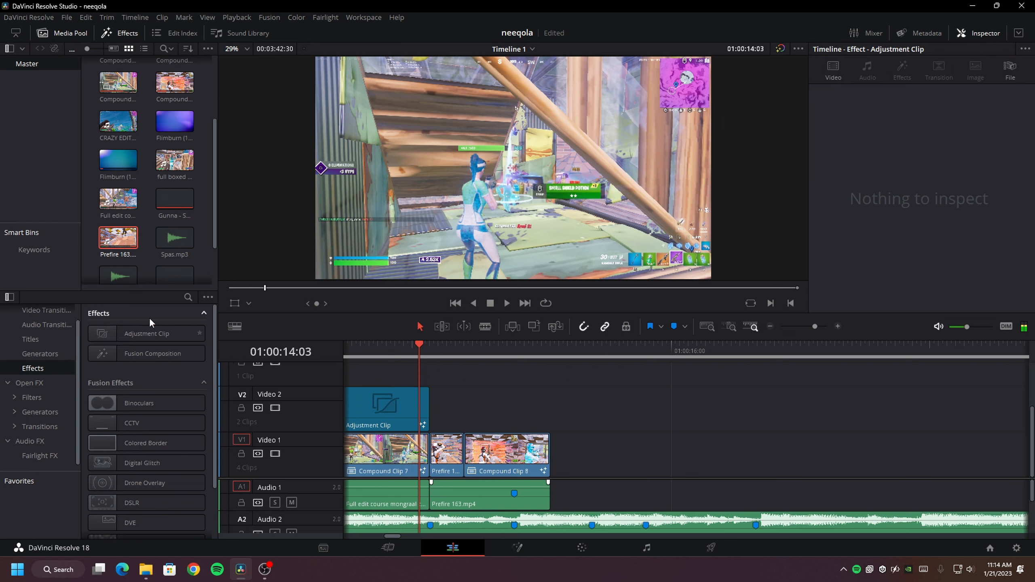
left_click_drag(136, 334, 416, 381)
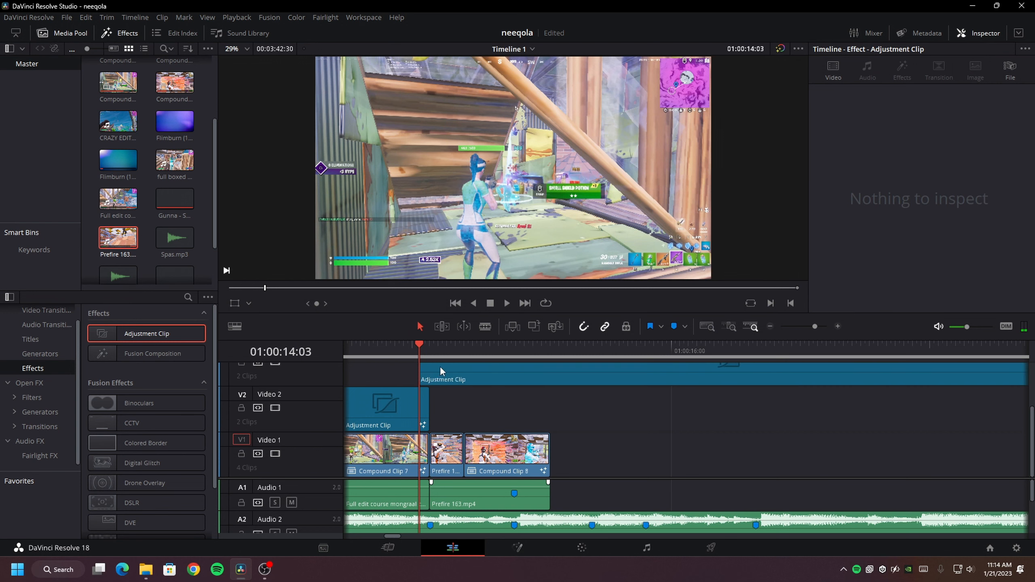
Split the new Video 3 adjustment clip at the cut, 01:00:14:08, and delete the part after it.
key("shift+Down")
left_click(446, 369)
key("ctrl+b")
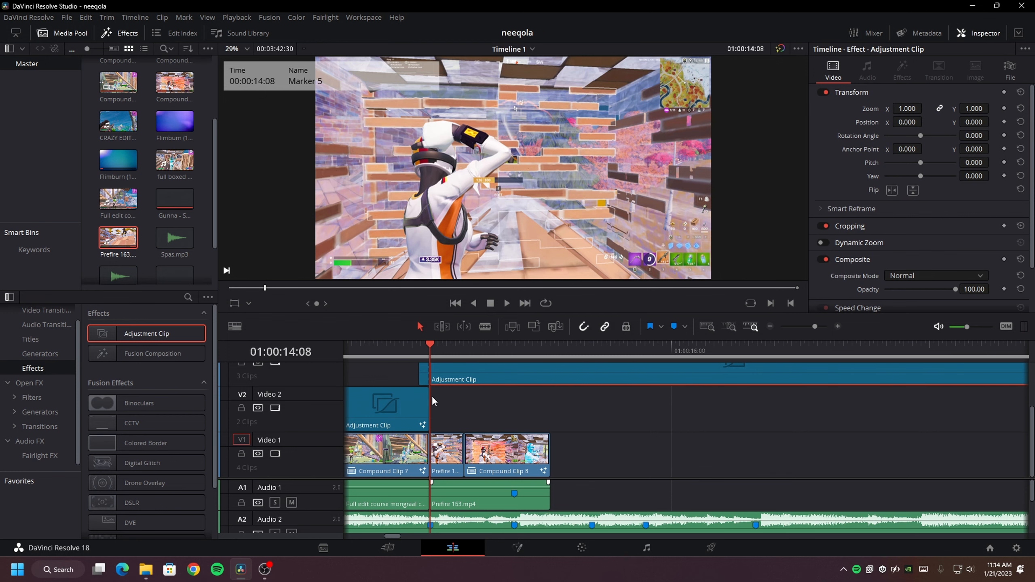
key("Delete")
Open the short adjustment clip in Fusion and insert Zoom in Part A (5).setting from the TRANSITIONS folder between its nodes.
left_click(420, 354)
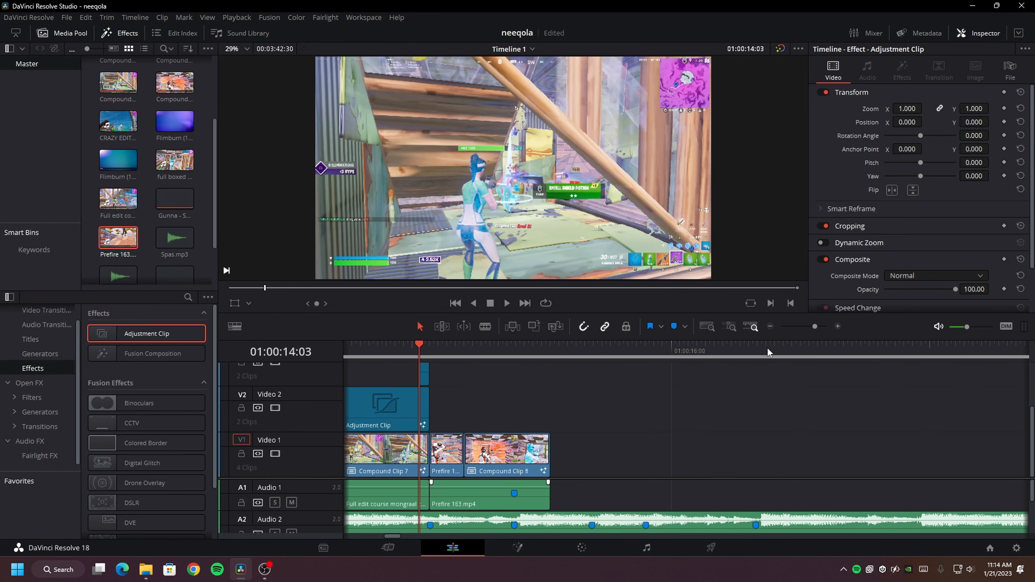
left_click(837, 328)
right_click(701, 381)
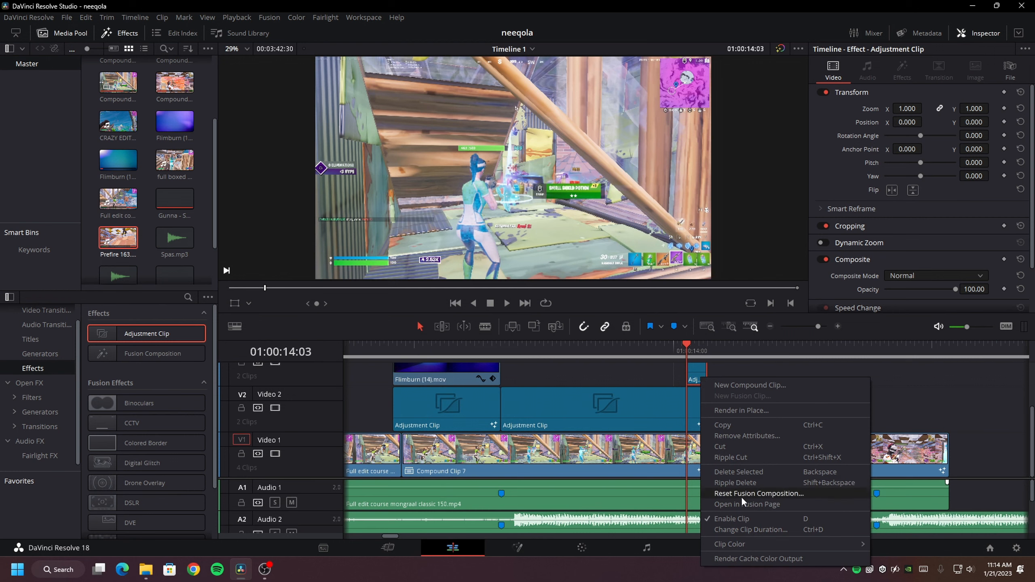
left_click(768, 505)
left_click(144, 570)
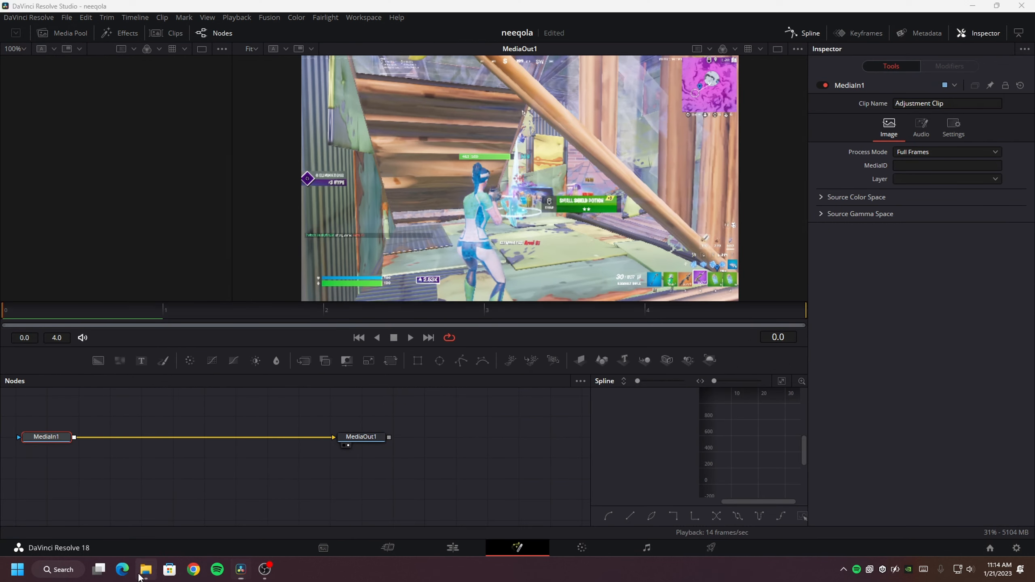
key("alt+Left")
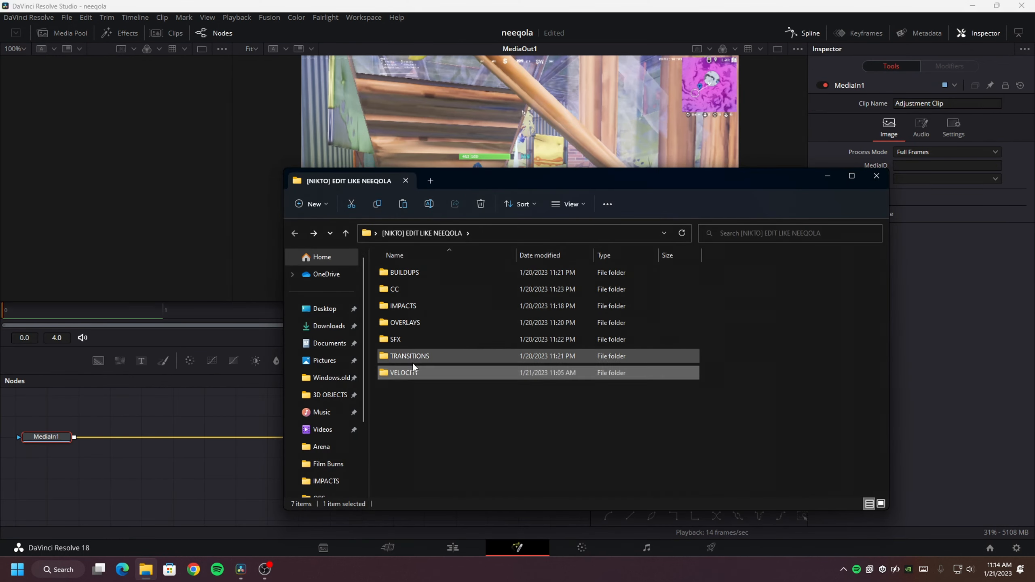
double_click(412, 358)
left_click_drag(420, 275, 198, 448)
left_click(197, 436)
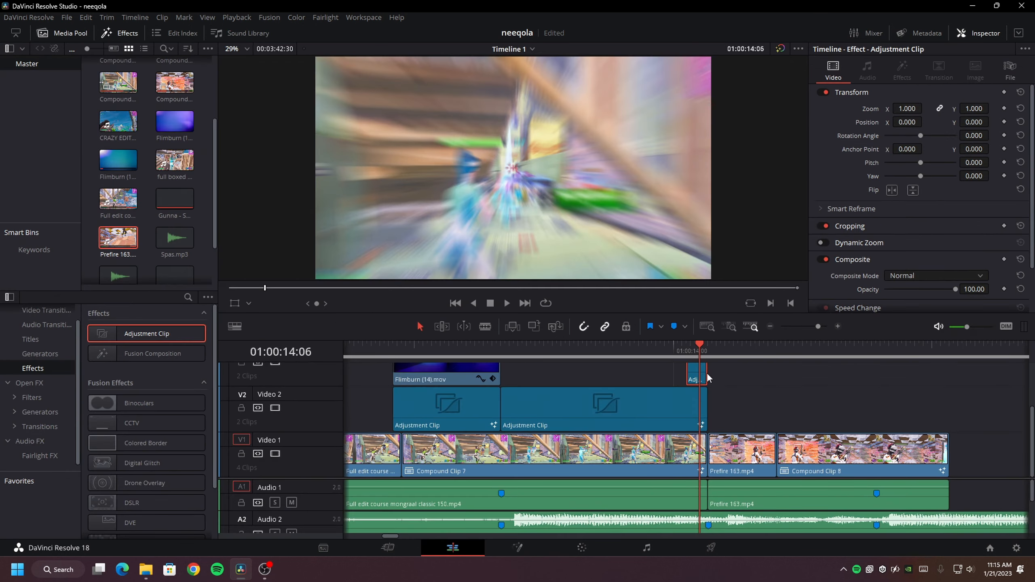
Add a second adjustment clip on Video 3 from 01:00:14:08 to 01:00:14:24, deleting the excess beyond the start of Compound Clip 8.
scroll(672, 375, "right", 3)
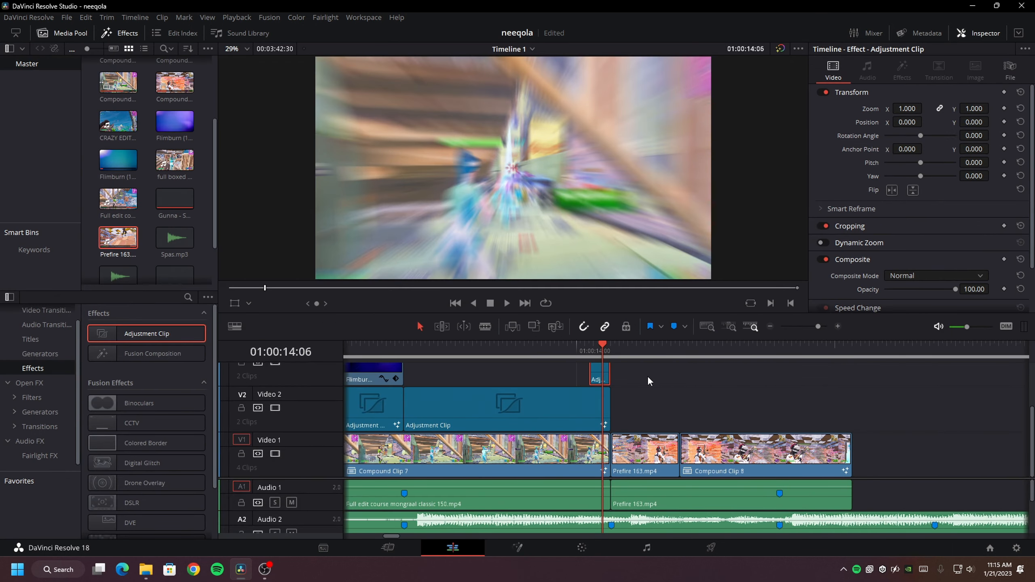
left_click(611, 353)
scroll(612, 382, "right", 4)
left_click_drag(155, 333, 486, 379)
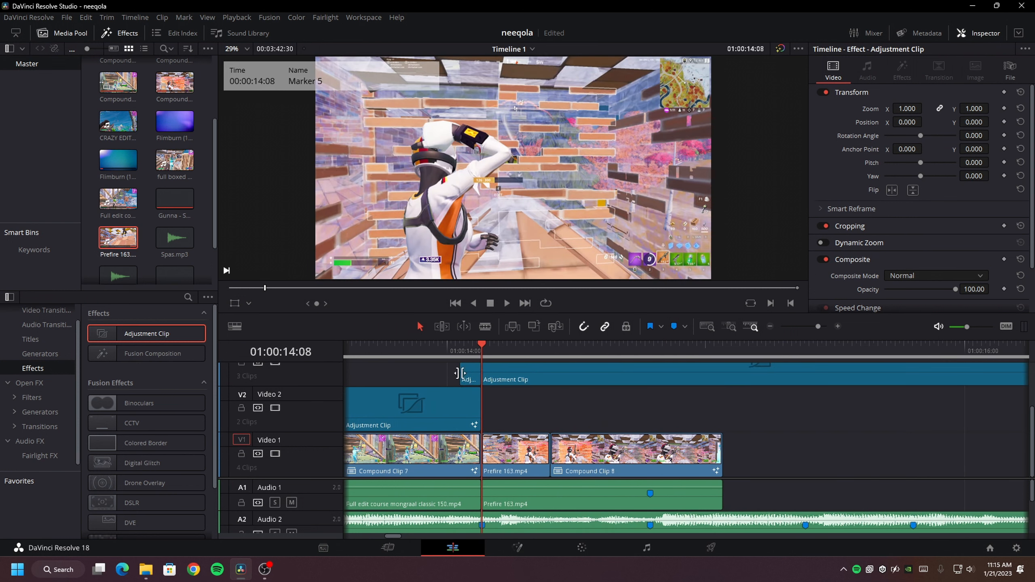
left_click(550, 353)
left_click(565, 376)
key("ctrl+b")
left_click(589, 377)
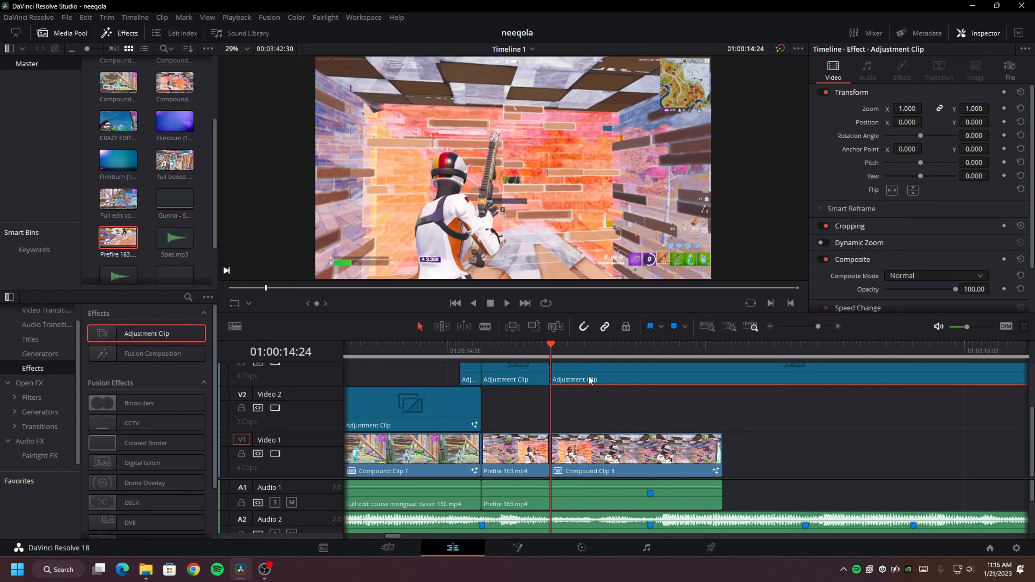
key("Delete")
Open the second Video 3 adjustment clip in Fusion and insert Zoom in Part B.setting from the TRANSITIONS folder between its nodes.
left_click(524, 350)
left_click(512, 369)
right_click(513, 368)
key("Escape")
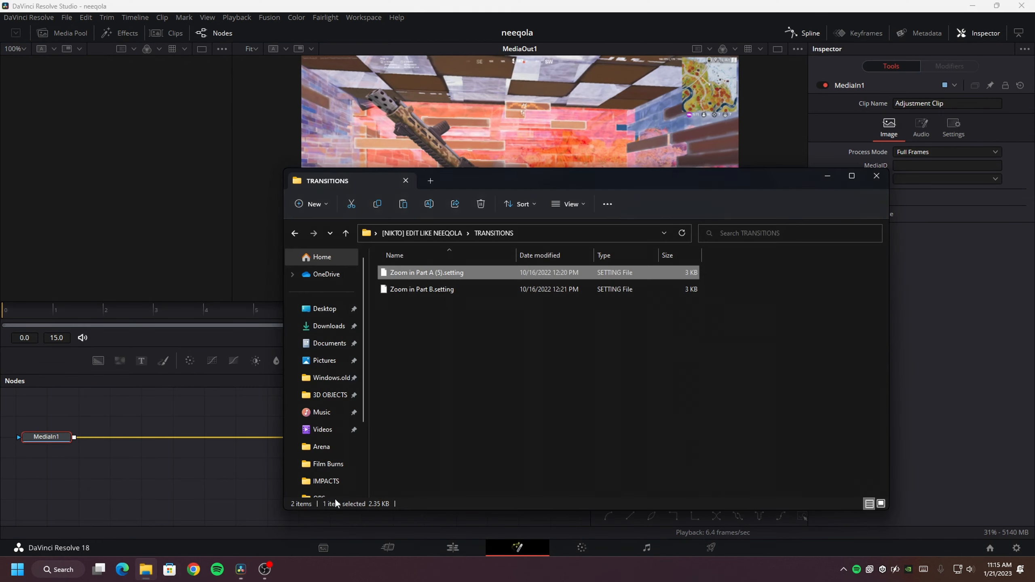
left_click(411, 290)
left_click_drag(411, 292, 184, 437)
key("space")
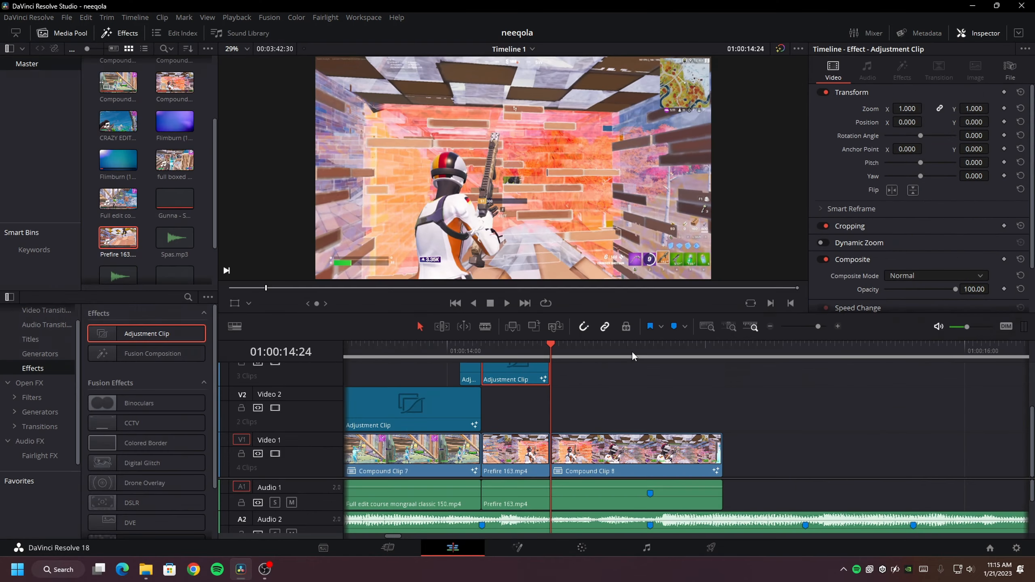
Add an adjustment clip on Video 2 from the marker at 01:00:14:47, deleting the excess beyond the end of Compound Clip 8.
left_click(650, 351)
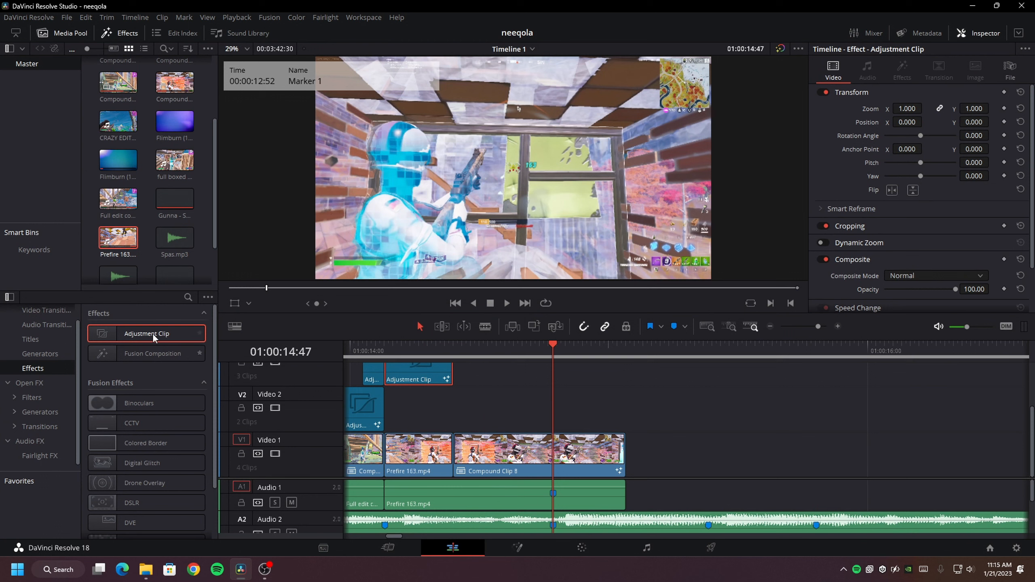
left_click_drag(152, 334, 546, 414)
left_click(631, 351)
left_click(625, 352)
left_click(646, 404)
key("ctrl+b")
left_click(646, 406)
key("BackSpace")
Open the new Video 2 adjustment clip in Fusion, insert Impact 2.setting from the IMPACTS folder, and arrange the nodes.
left_click(579, 352)
left_click(582, 404)
right_click(597, 408)
key("Escape")
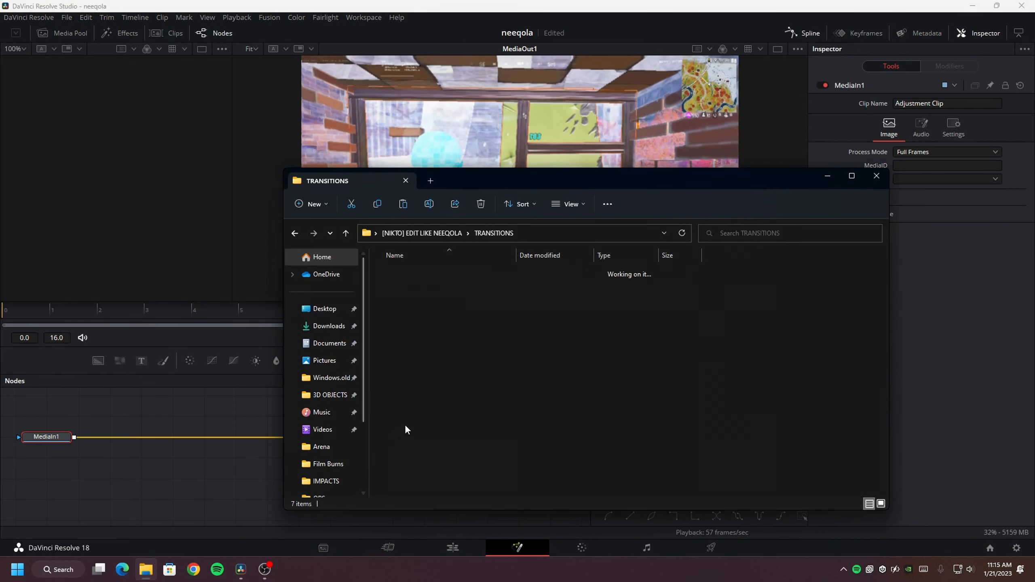
left_click_drag(391, 291, 196, 478)
left_click_drag(250, 440, 165, 478)
left_click_drag(352, 439, 557, 476)
left_click_drag(472, 478, 555, 470)
left_click(453, 548)
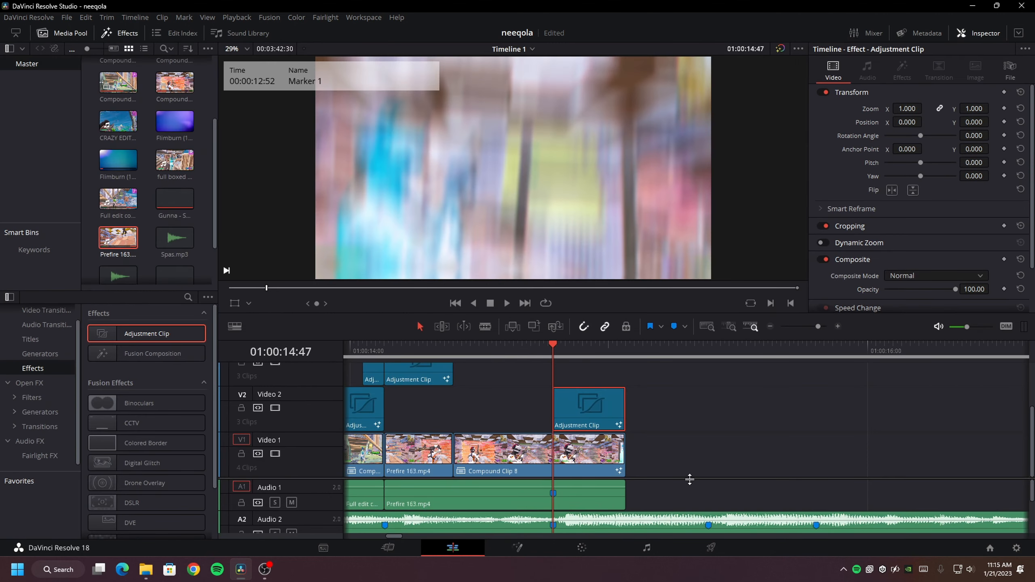
Add a marker to the Spas.mp3 clip on Audio 3 at its gunshot peak, 01:00:13:20.
scroll(734, 387, "down", 3)
left_click_drag(733, 387, 734, 385)
scroll(595, 465, "left", 1)
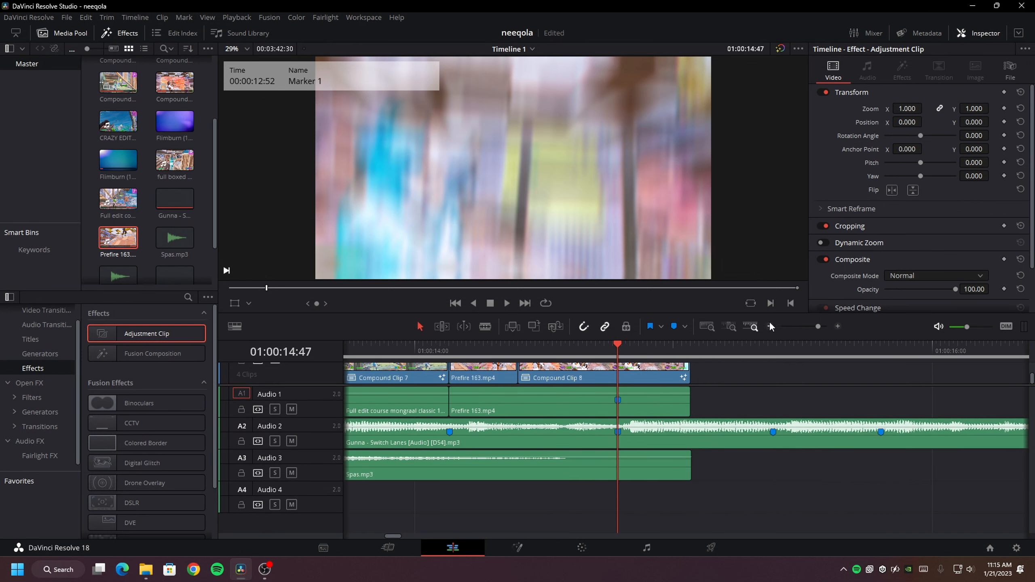
left_click(770, 326)
left_click(499, 353)
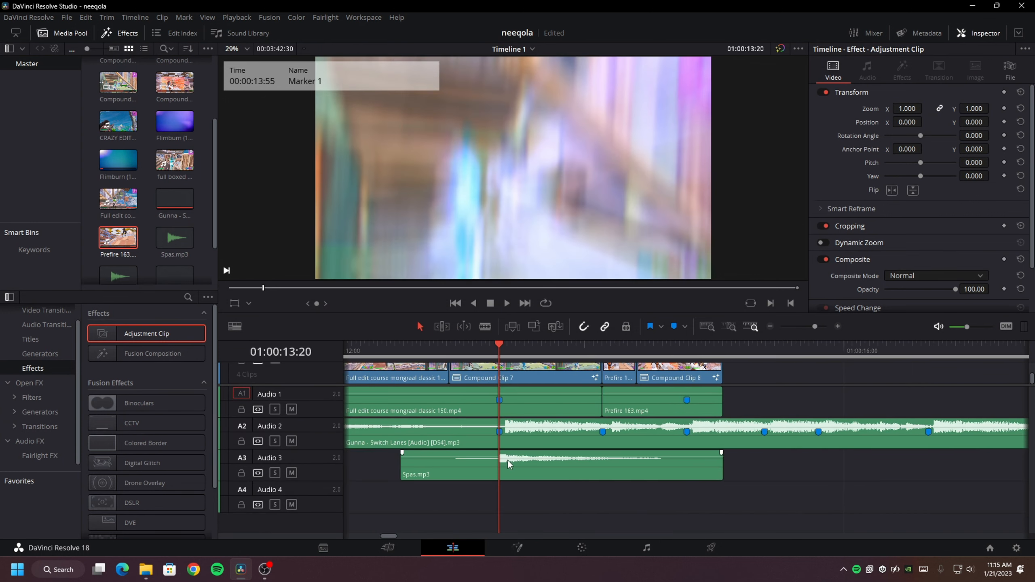
left_click(515, 462)
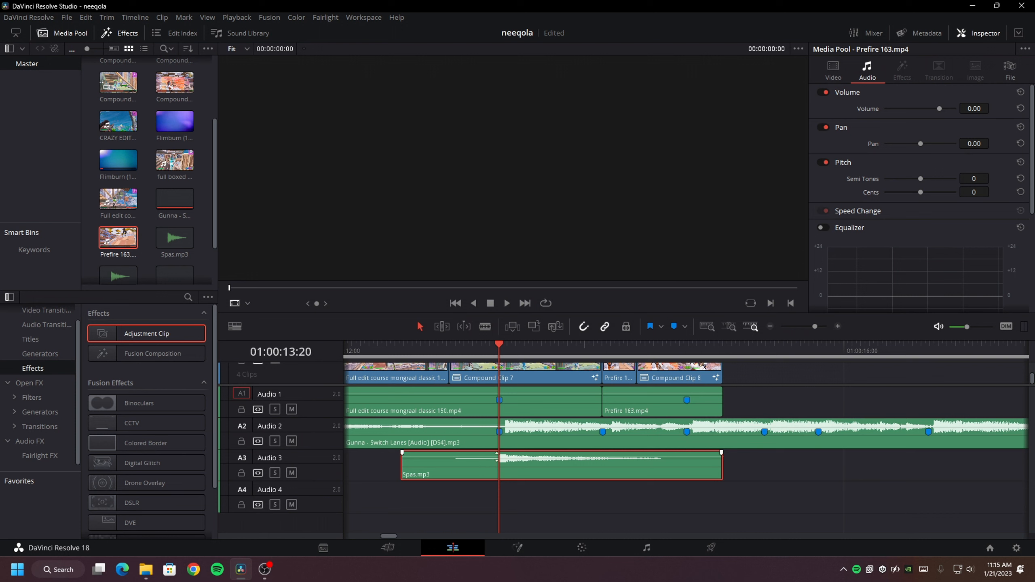
left_click(512, 463)
key("m")
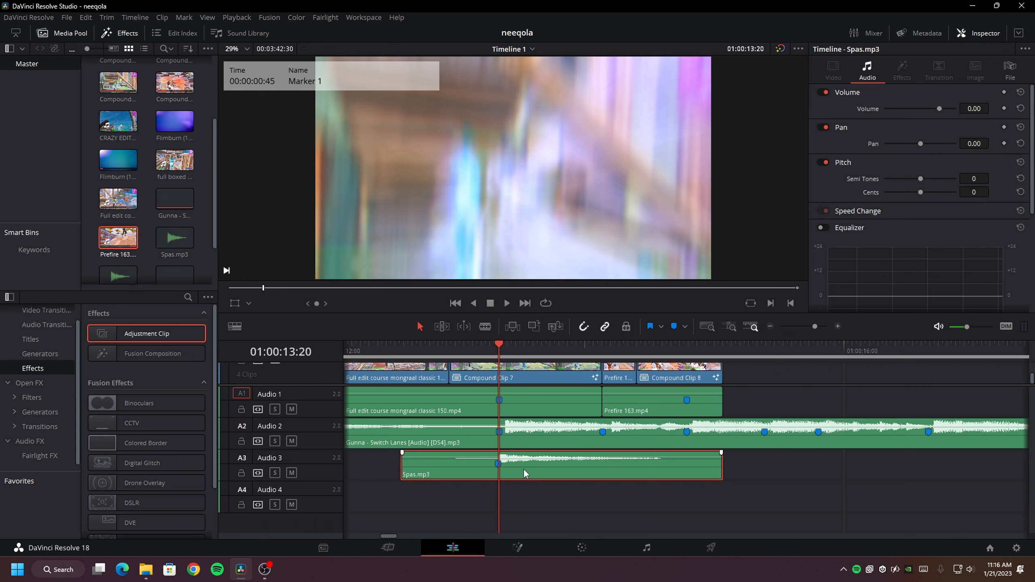
Copy the Spas.mp3 clip to Audio 4 with its marker aligned to the beat at 01:00:14:47, and check the playback.
left_click_drag(603, 465, 735, 491)
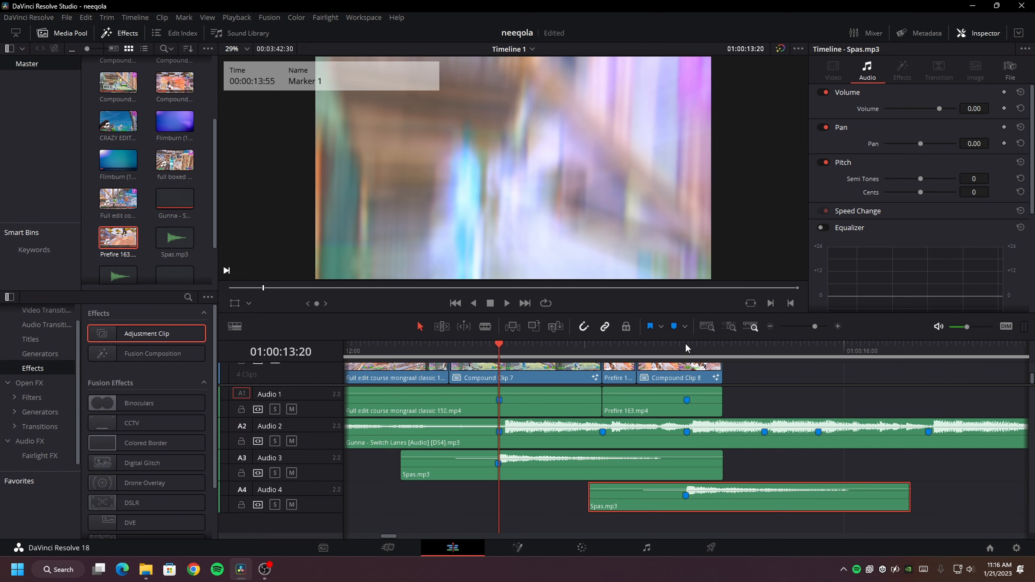
left_click(686, 344)
left_click_drag(687, 346, 685, 348)
key("space")
left_click_drag(698, 352, 687, 351)
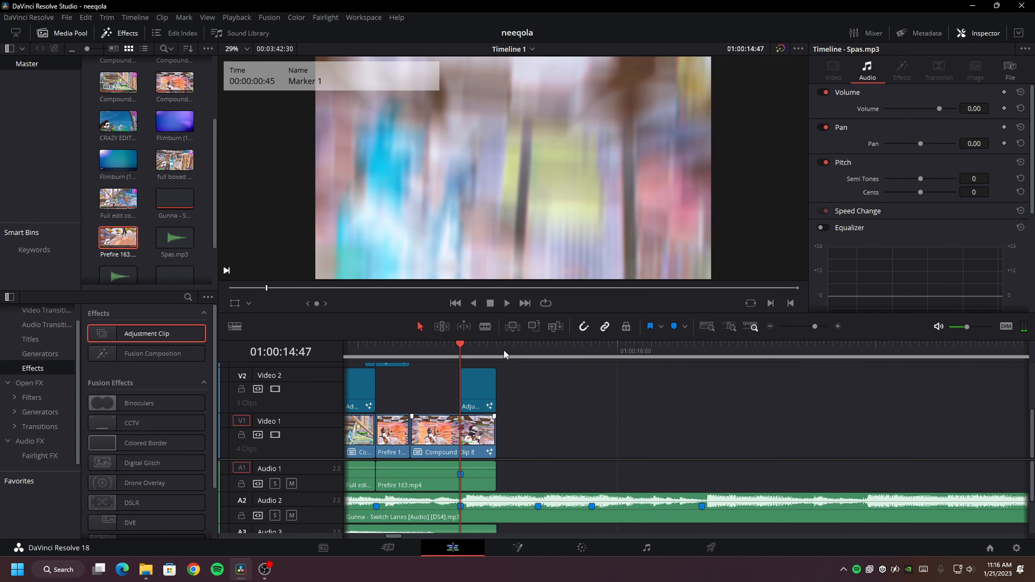
left_click_drag(503, 349, 496, 348)
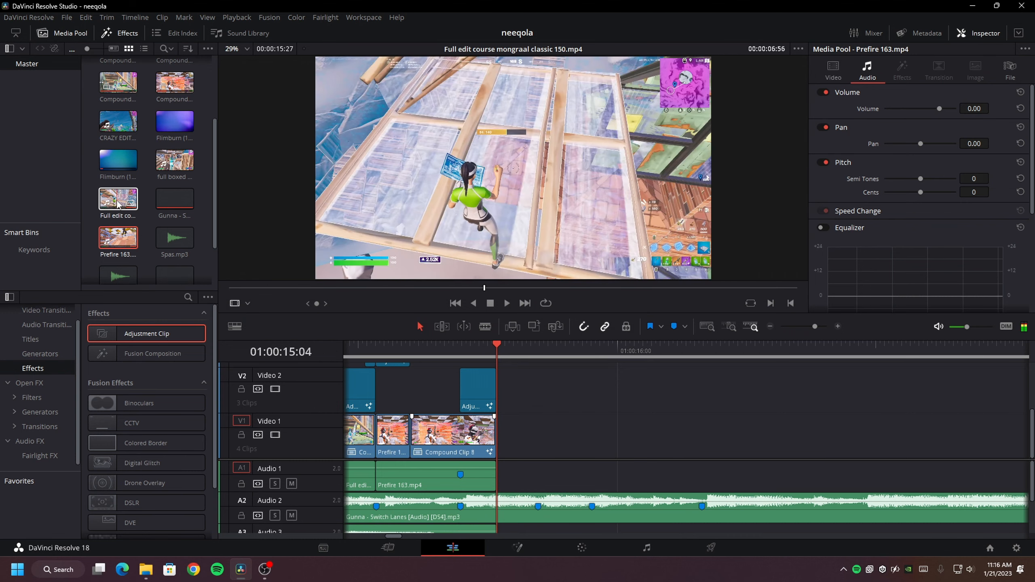
left_click_drag(116, 200, 554, 430)
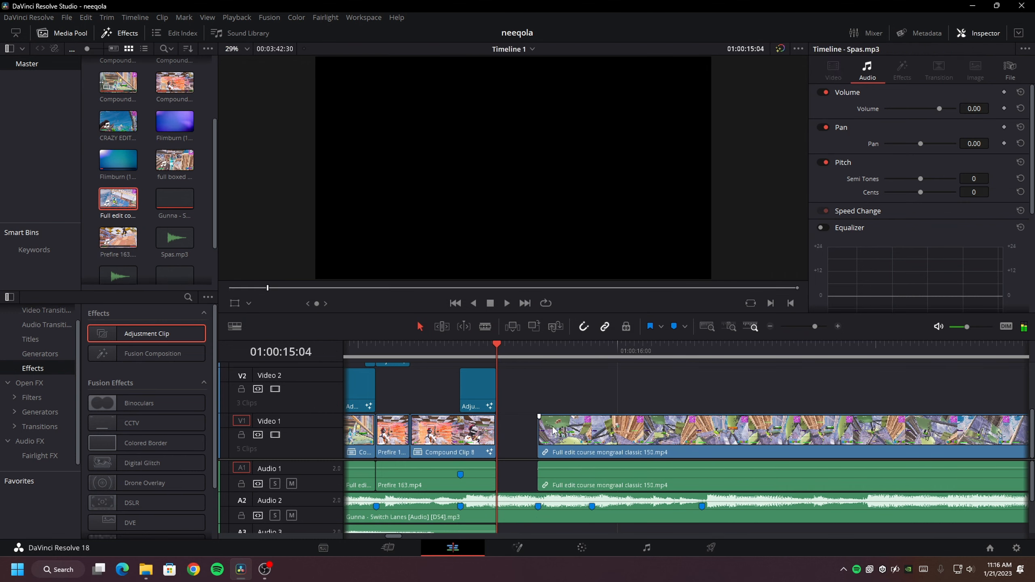
scroll(748, 379, "right", 3)
left_click(742, 349)
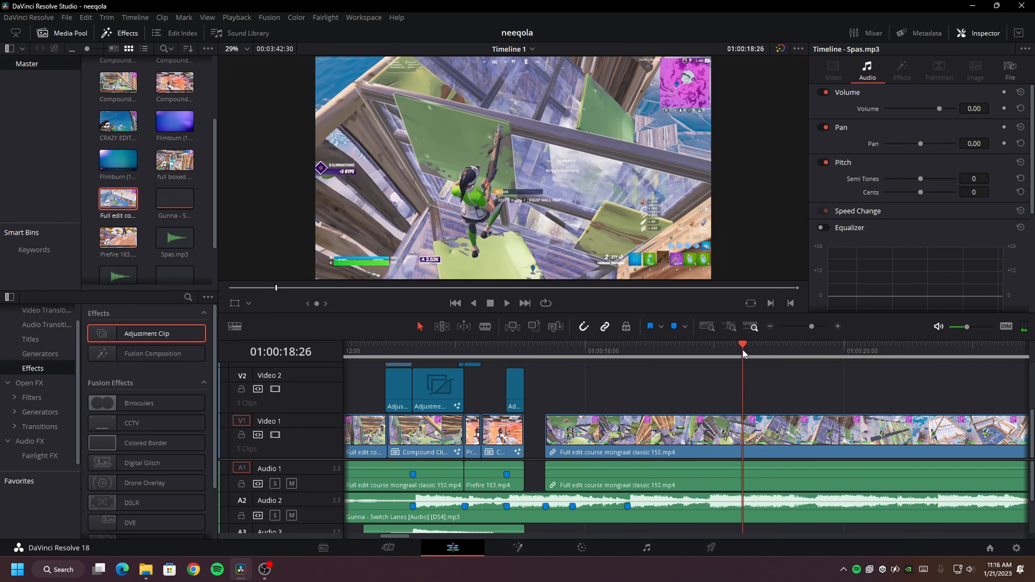
left_click(770, 327)
left_click(770, 327)
left_click(798, 351)
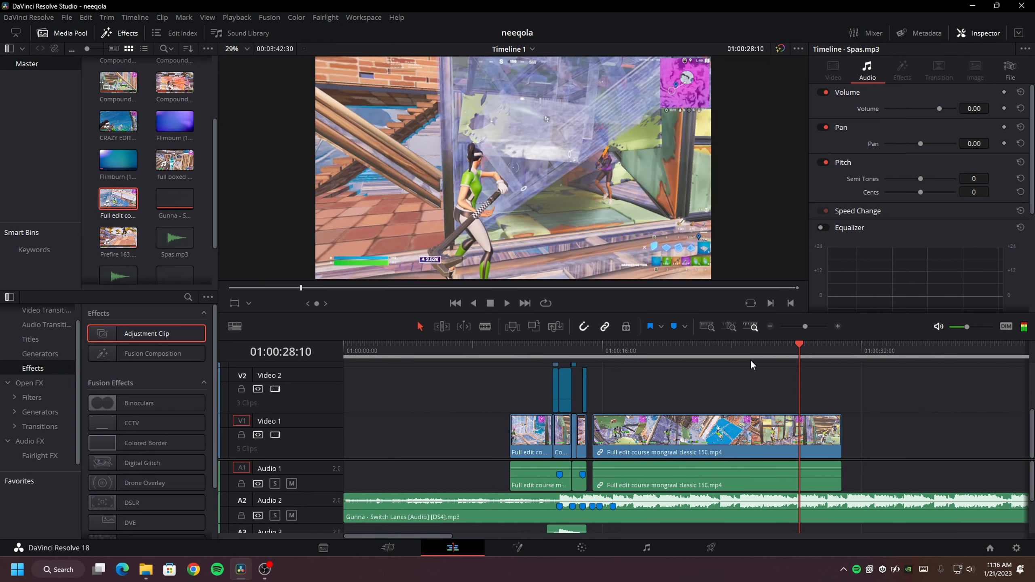
left_click(672, 427)
key("Delete")
Place full boxed 106 clean.mp4 on Video 1 after a gap and mark its kill shot at 01:00:29:49.
left_click_drag(175, 160, 565, 287)
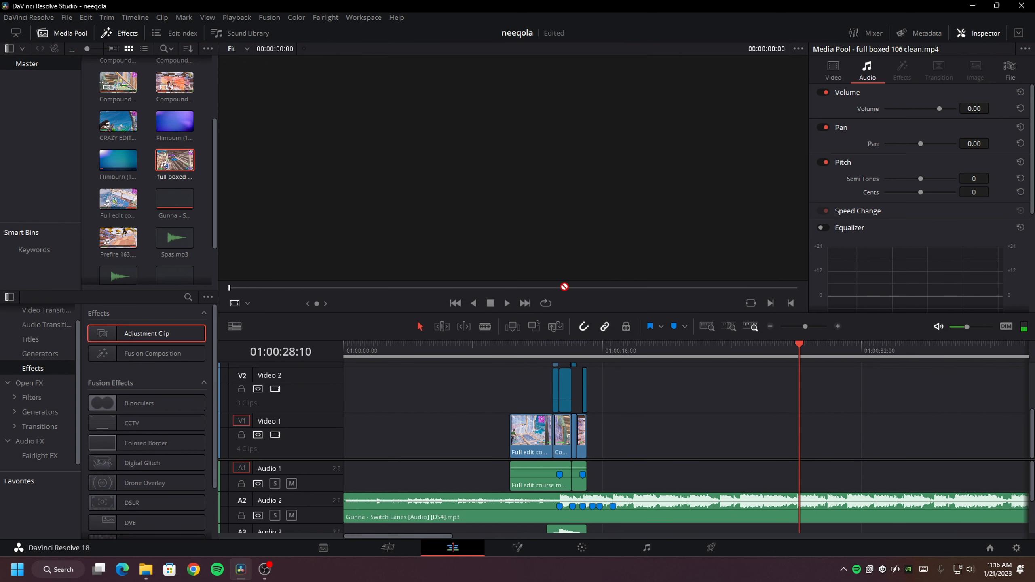
left_click_drag(160, 171, 612, 427)
left_click(785, 436)
key("space")
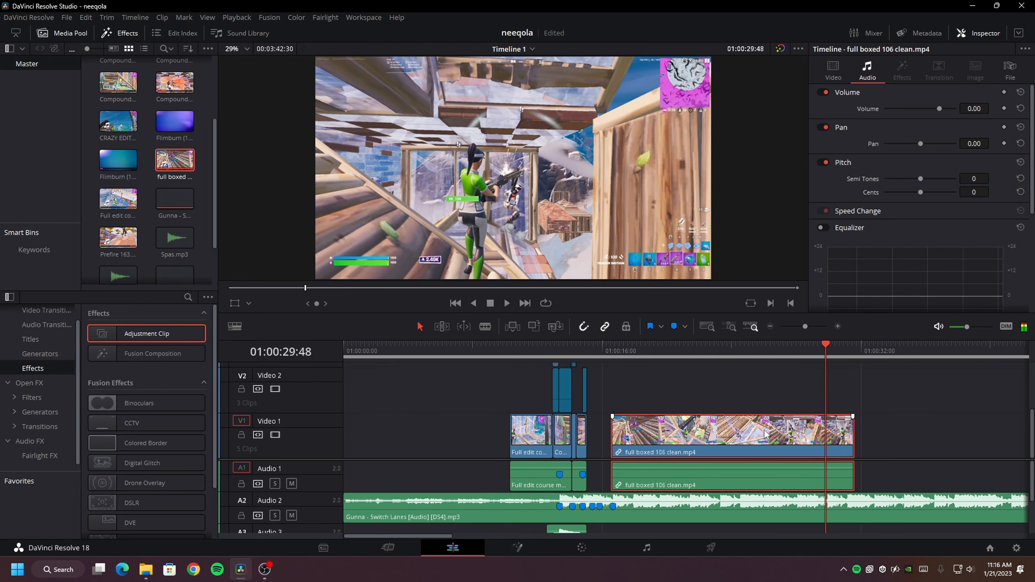
key("m")
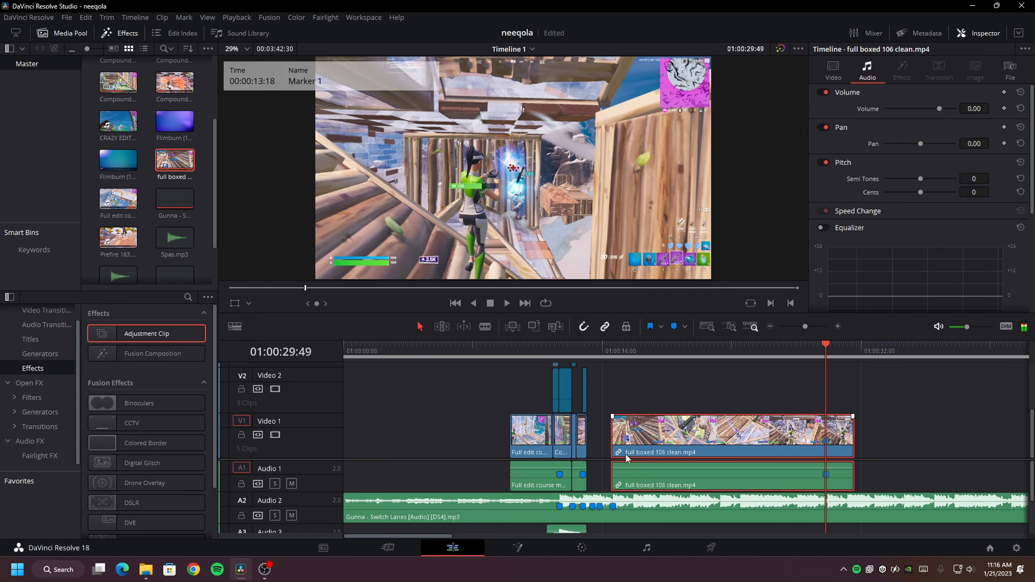
Trim the start of full boxed 106 clean.mp4 and join it to Compound Clip 8 at 01:00:15:04, aligning its marker with the music beat.
mouse_move(622, 443)
left_mouse_down()
mouse_move(809, 444)
mouse_move(651, 467)
left_mouse_up()
key("shift+Up")
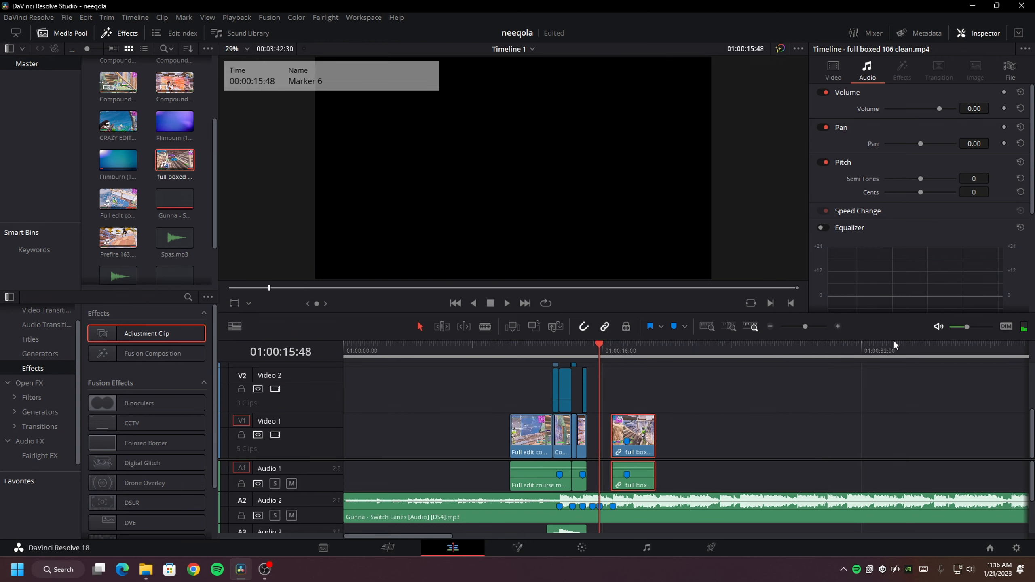
left_click(837, 327)
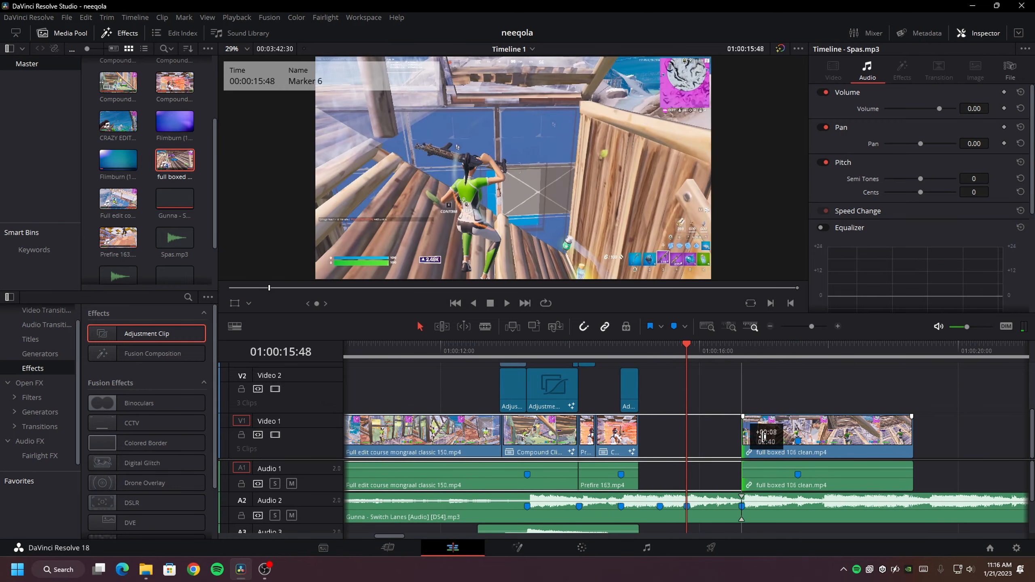
left_click_drag(836, 444, 698, 470)
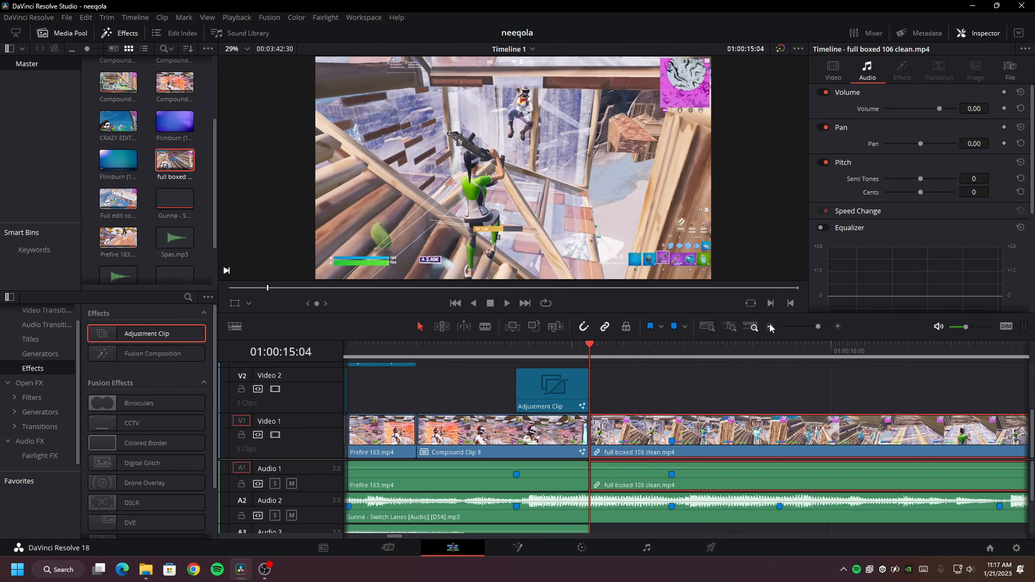
Unlink full boxed 106 clean.mp4, trim its audio end to the next beat marker, and shorten the video's end while keeping it longer.
scroll(707, 442, "down", 2)
right_click(689, 428)
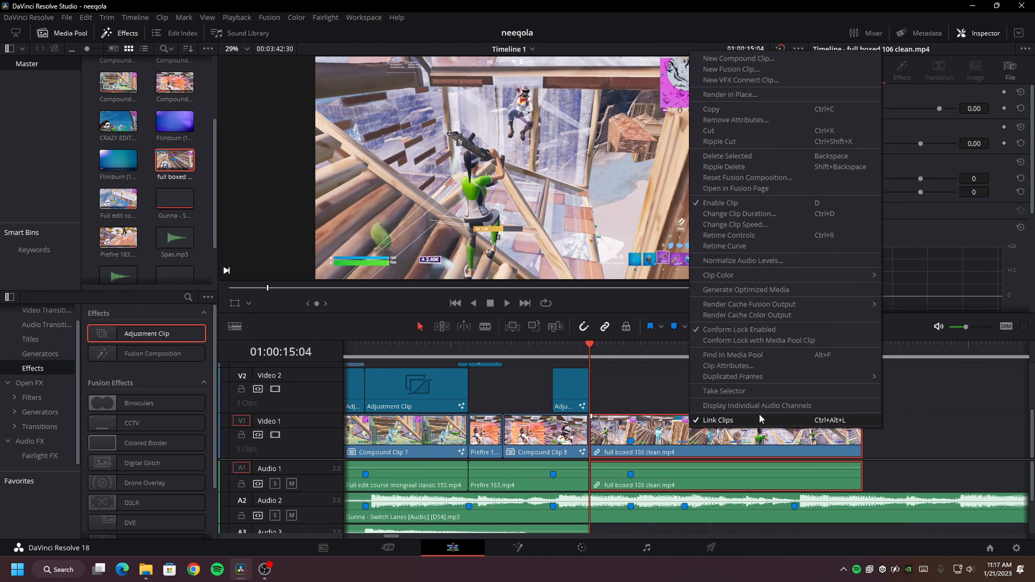
left_click(714, 420)
left_click(843, 483)
left_click_drag(861, 484, 679, 488)
left_click_drag(864, 442, 742, 442)
left_click(650, 448)
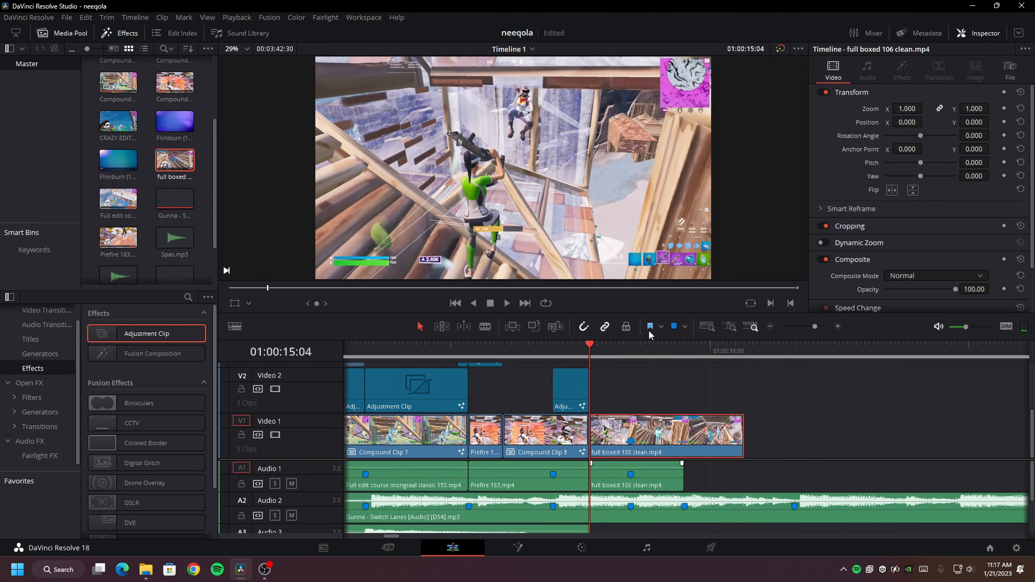
Split the video of full boxed 106 clean.mp4 at 01:00:15:08, shortly before its kill marker at 01:00:15:23.
left_click(624, 350)
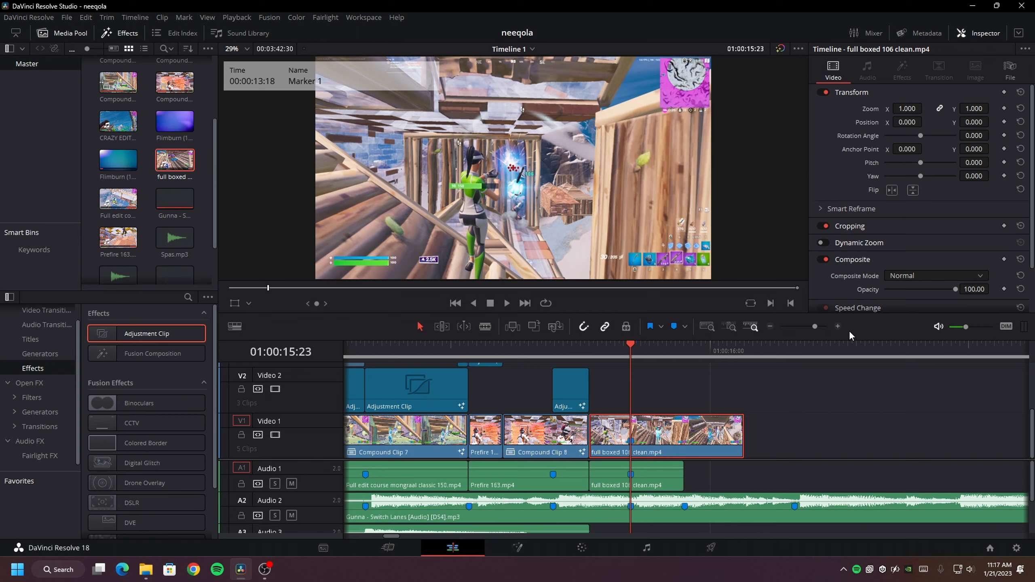
left_click(837, 327)
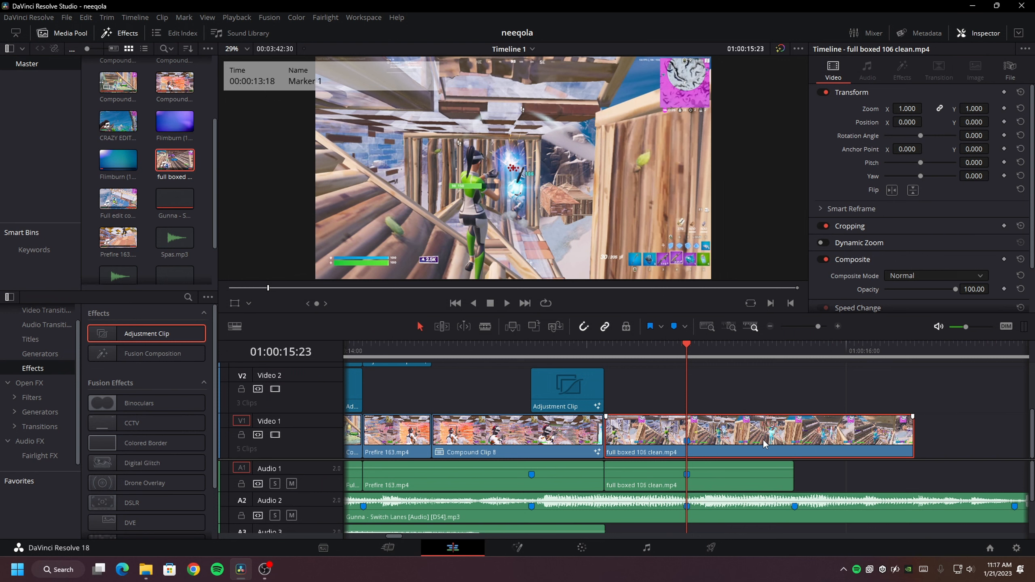
scroll(763, 439, "down", 2)
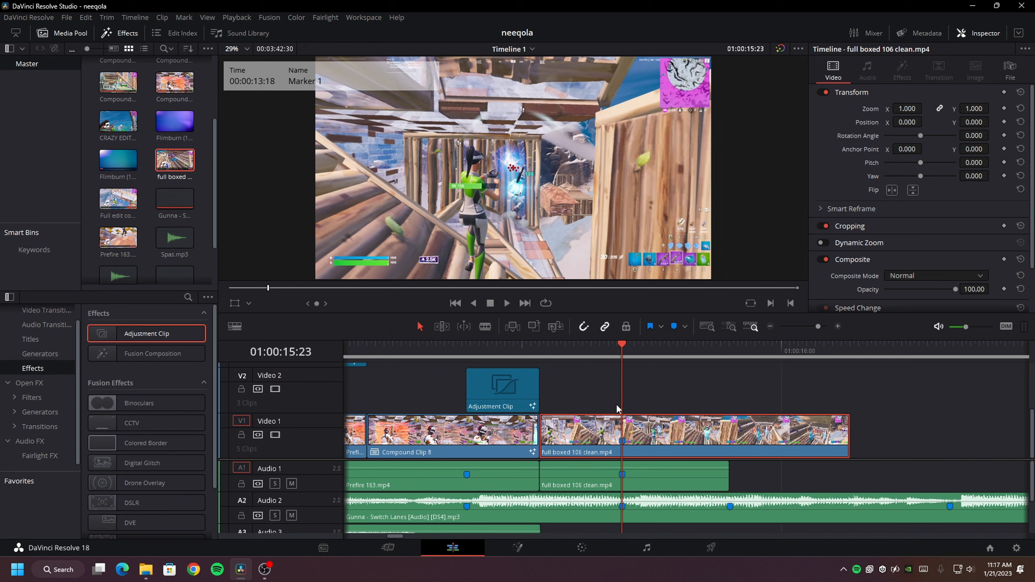
key("j")
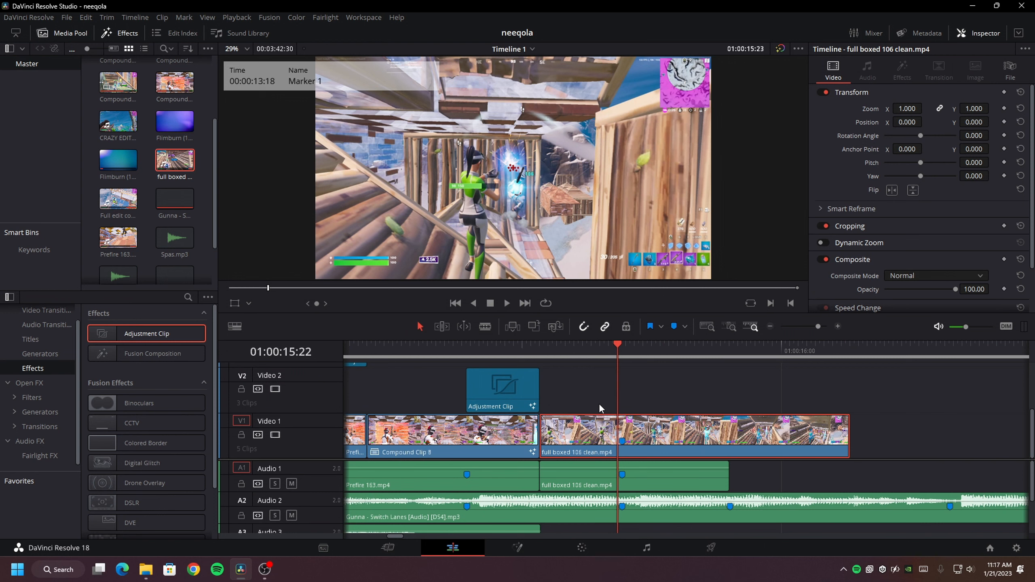
key("Left")
key("Left")
key("Left")
key("Left")
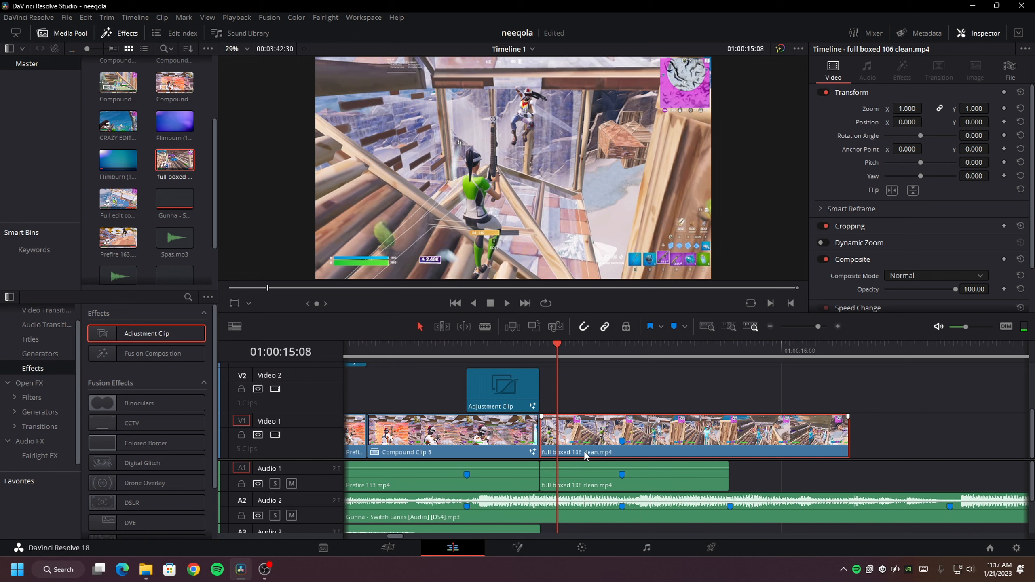
key("ctrl+b")
Turn the part of full boxed 106 clean.mp4 after the split into a compound clip with the default name.
right_click(675, 440)
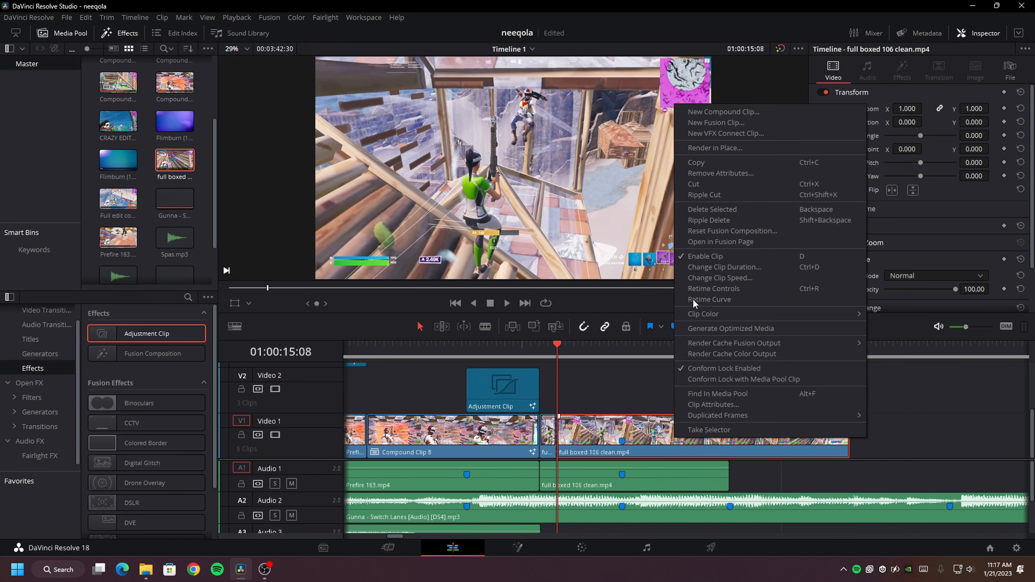
left_click(734, 108)
key("Return")
Open Compound Clip 9 in Fusion and insert Velo 2 (15).setting from the VELOCITY folder between its nodes.
right_click(626, 440)
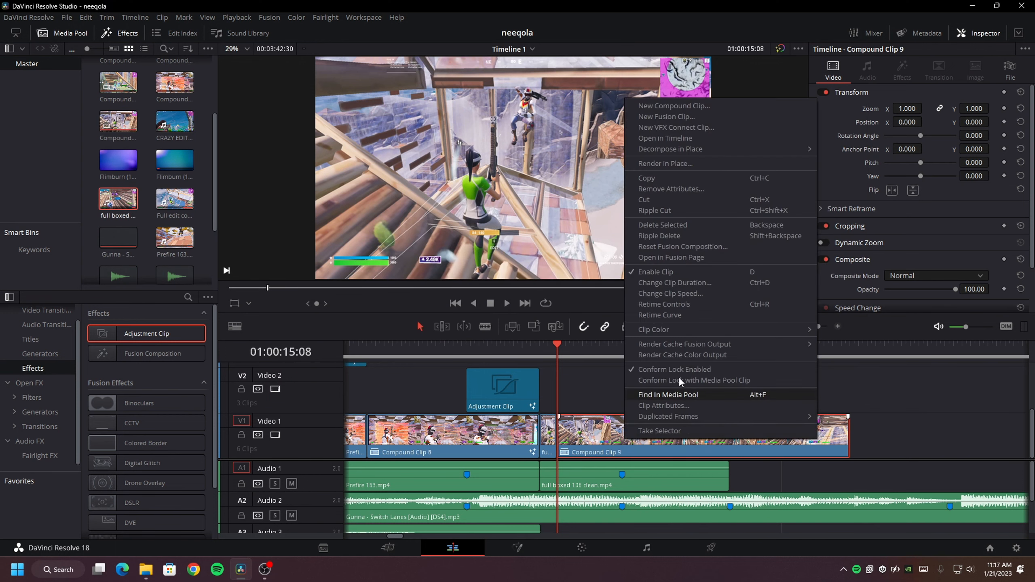
left_click(709, 257)
left_click(146, 569)
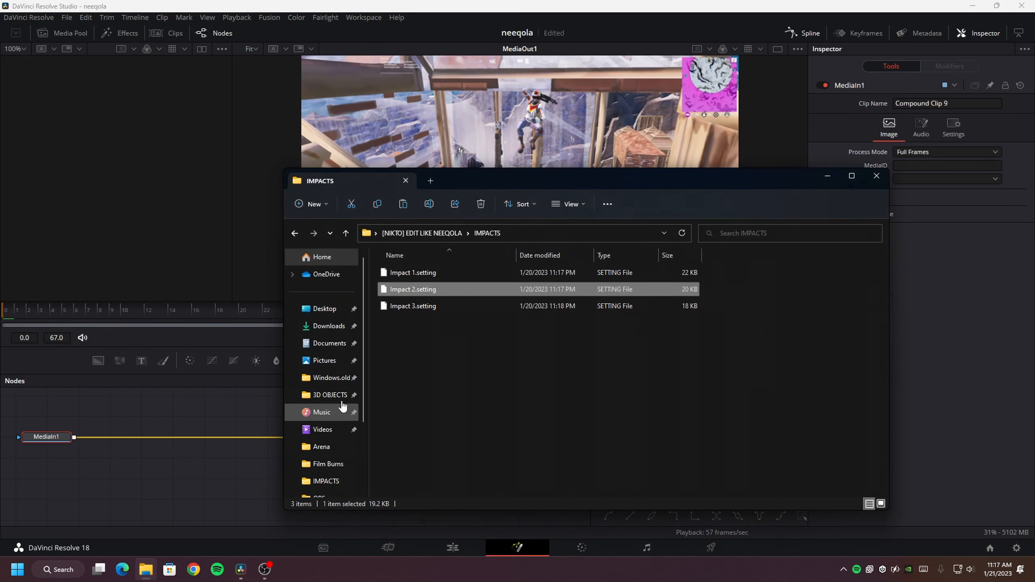
key("alt+Up")
double_click(415, 373)
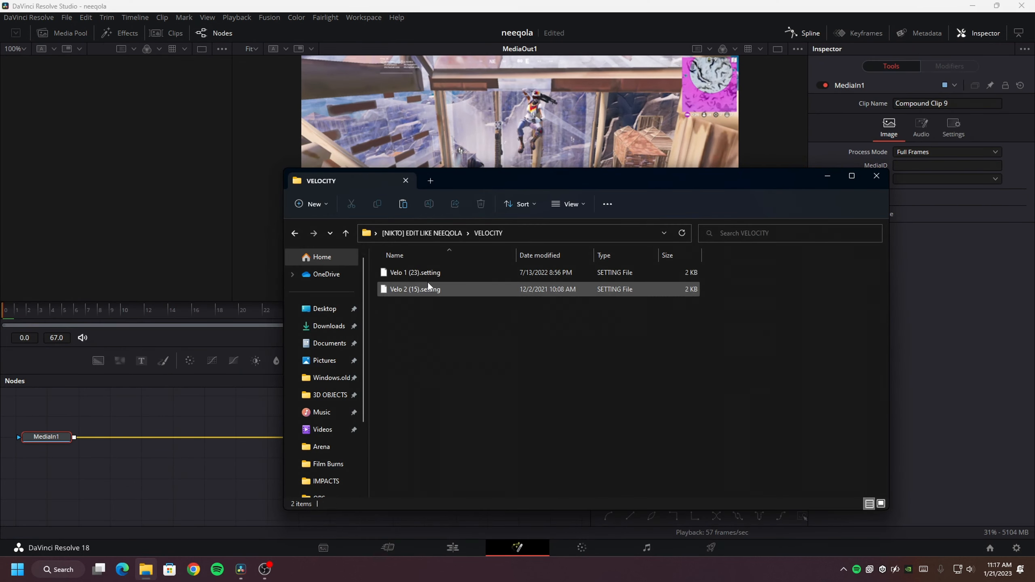
left_click_drag(428, 287, 205, 439)
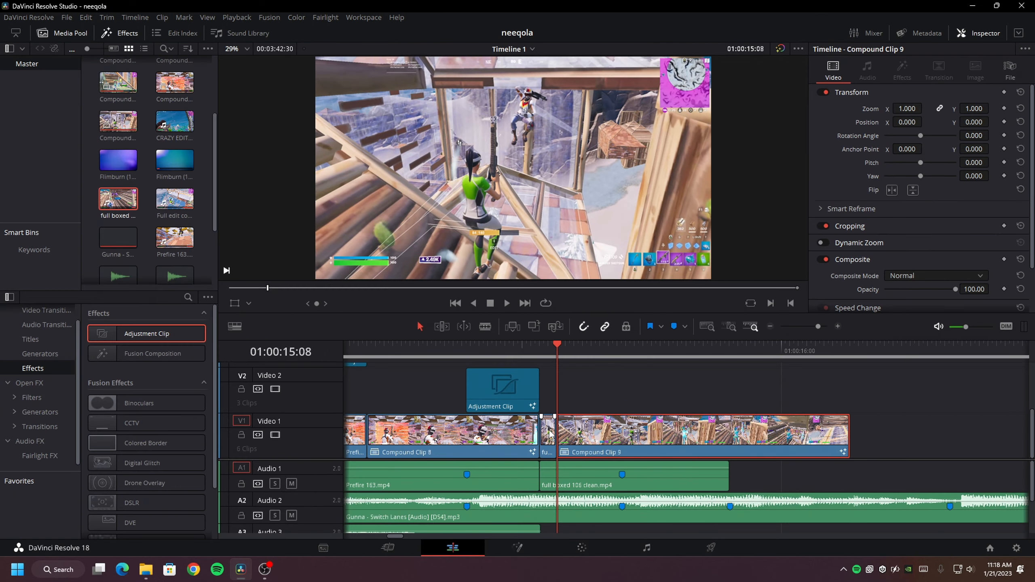
Move Compound Clip 9 from Video 1 up to Video 3, keeping its start at 01:00:15:08.
scroll(596, 449, "up", 2)
scroll(596, 449, "down", 2)
left_click_drag(596, 450, 581, 416)
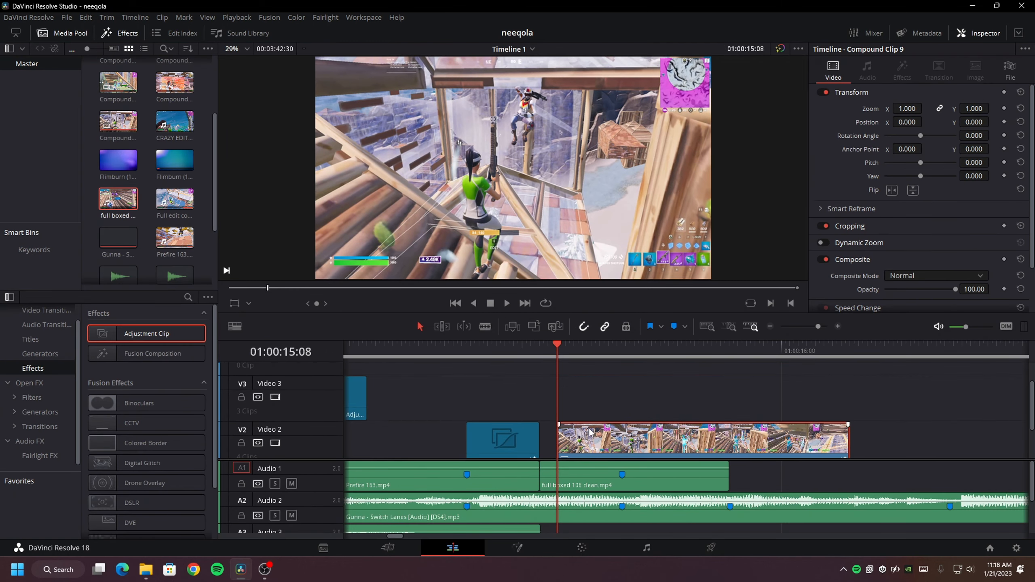
scroll(587, 420, "down", 1)
scroll(551, 456, "down", 1)
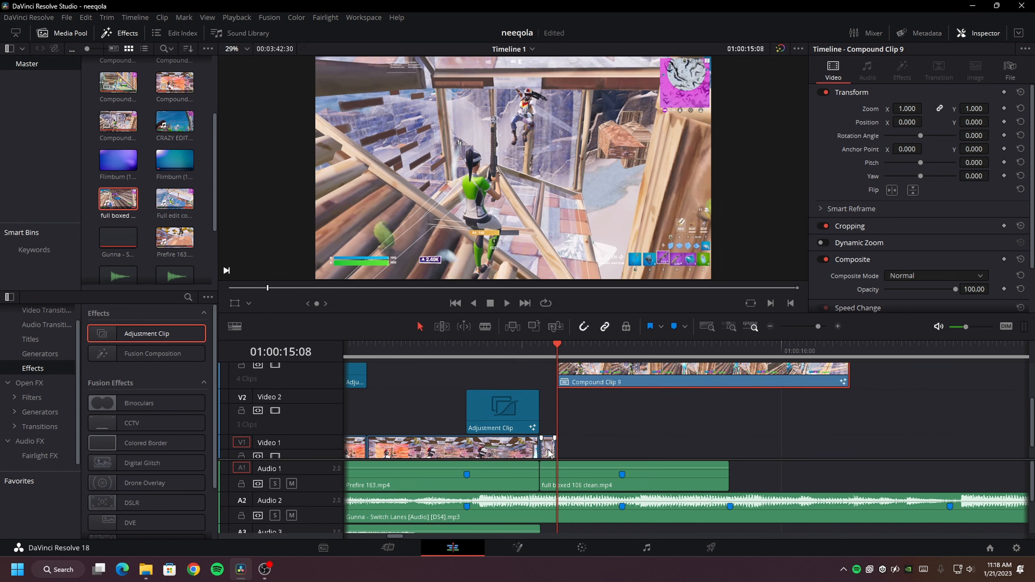
Move the short full boxed 106 clean.mp4 piece before Compound Clip 9 on Video 3, extend its start, and merge both into a compound clip.
left_click_drag(551, 452, 440, 387)
scroll(609, 412, "up", 1)
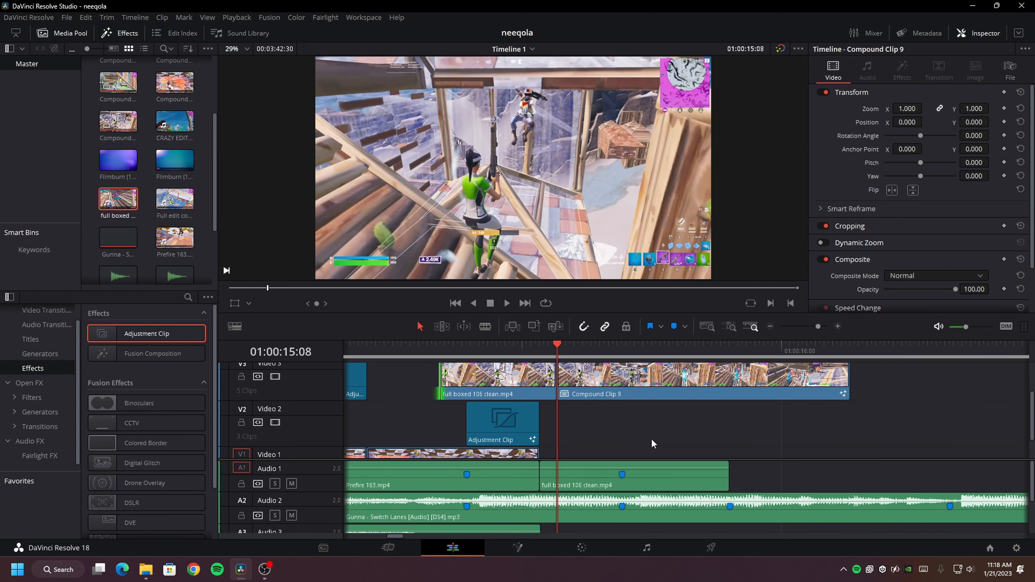
left_click(509, 395)
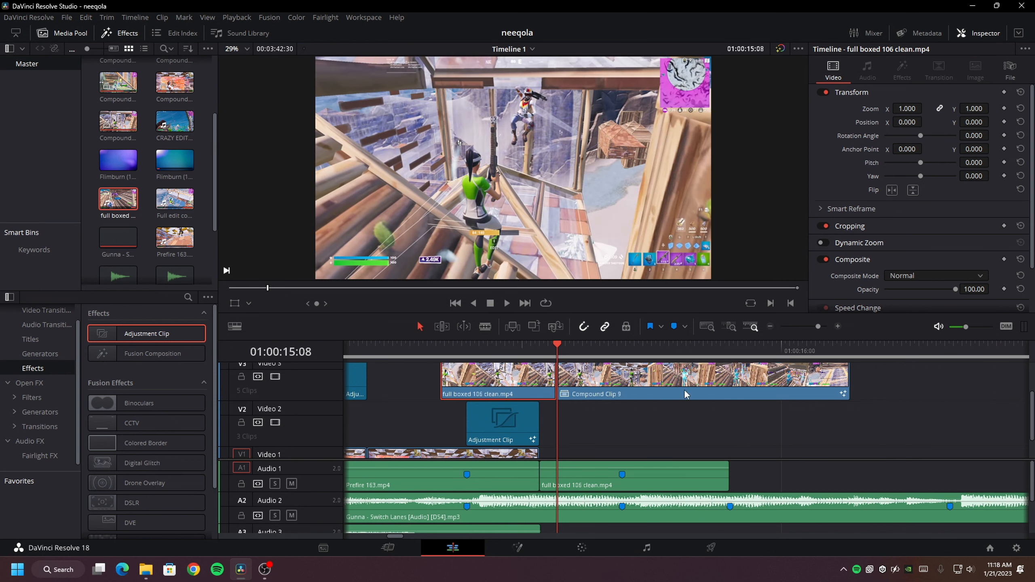
left_click(591, 377, "ctrl")
left_click(898, 387)
left_click_drag(895, 379, 427, 453)
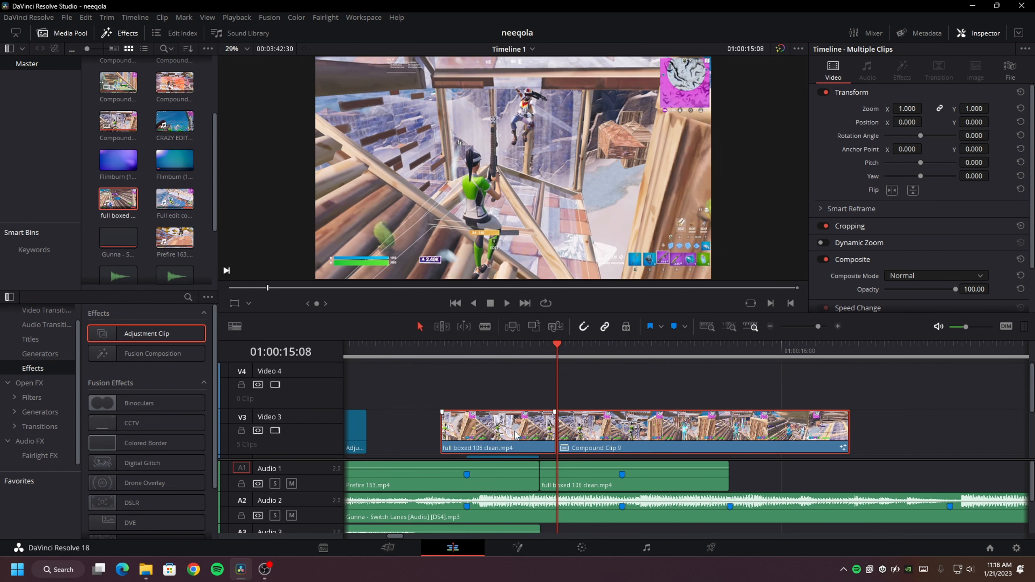
right_click(515, 432)
left_click(566, 92)
left_click(591, 318)
Trim Compound Clip 10 to its audio's start and end, placing it on Video 1 directly after Compound Clip 8.
left_click_drag(450, 440, 550, 440)
scroll(614, 445, "down", 1)
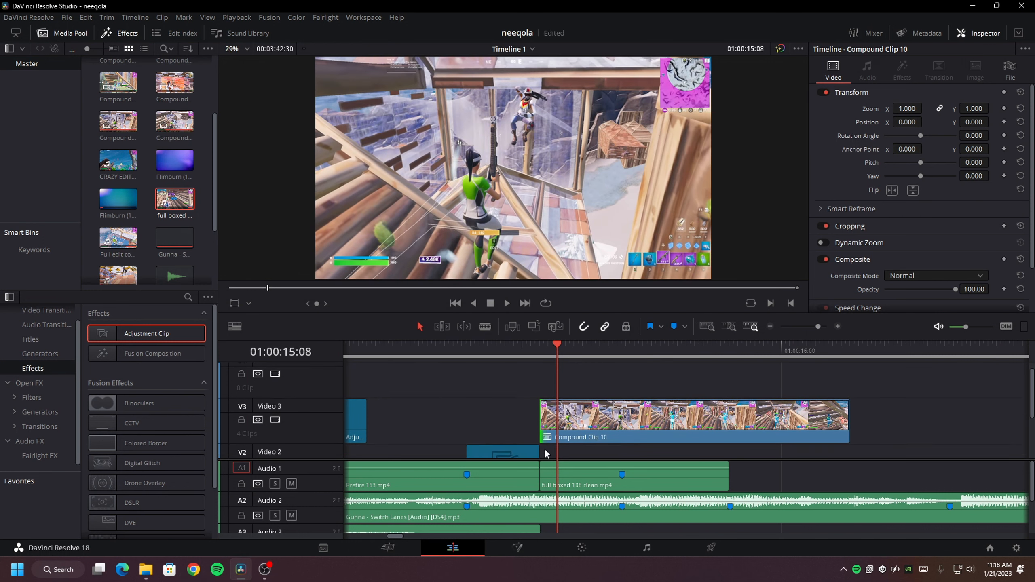
scroll(545, 449, "down", 1)
left_click_drag(592, 414, 629, 434)
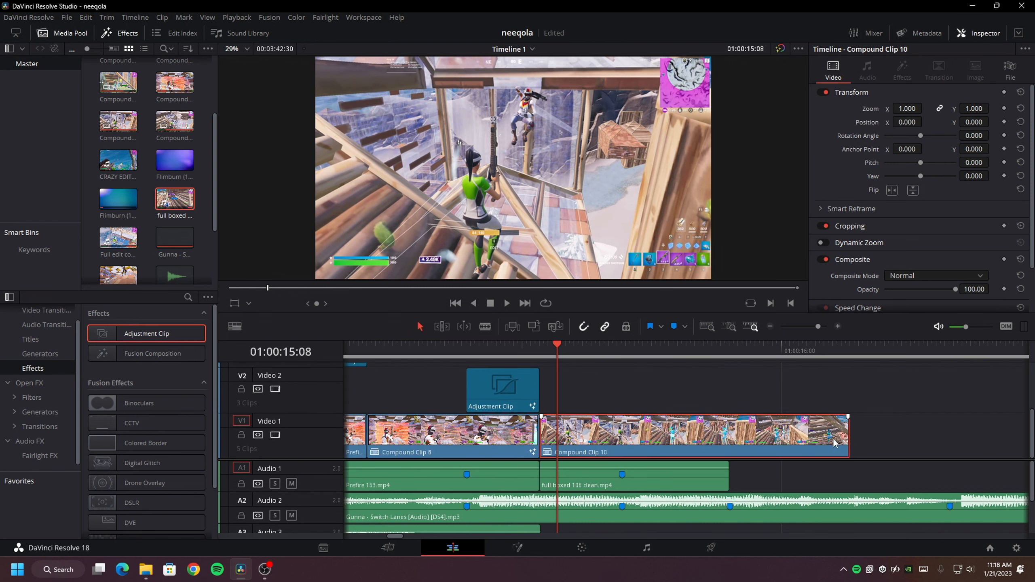
left_click_drag(849, 440, 727, 440)
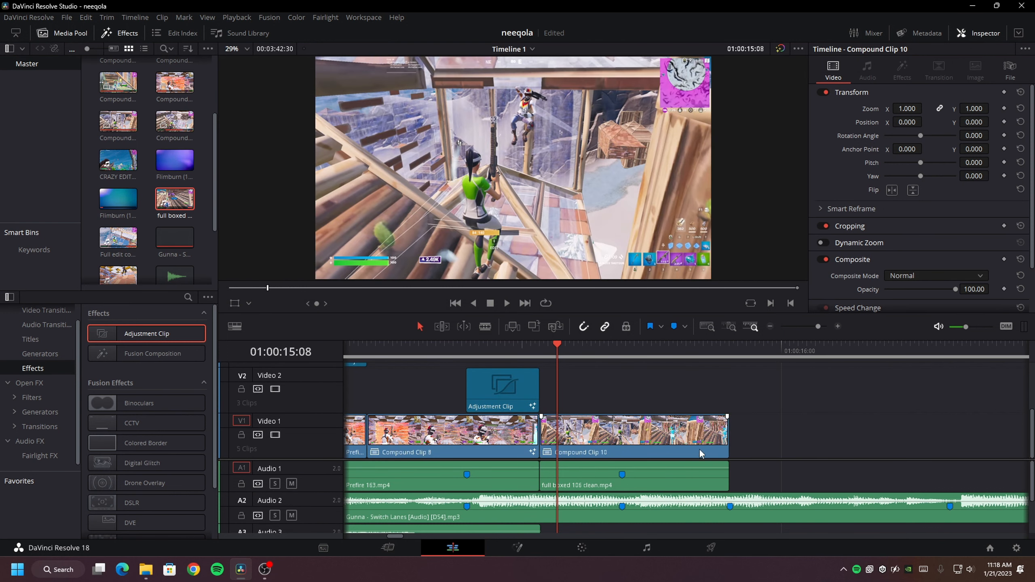
Copy the Video 2 adjustment clip so it spans from the kill marker at 01:00:15:23 to the end of Compound Clip 10.
left_click(618, 347)
left_click(505, 395)
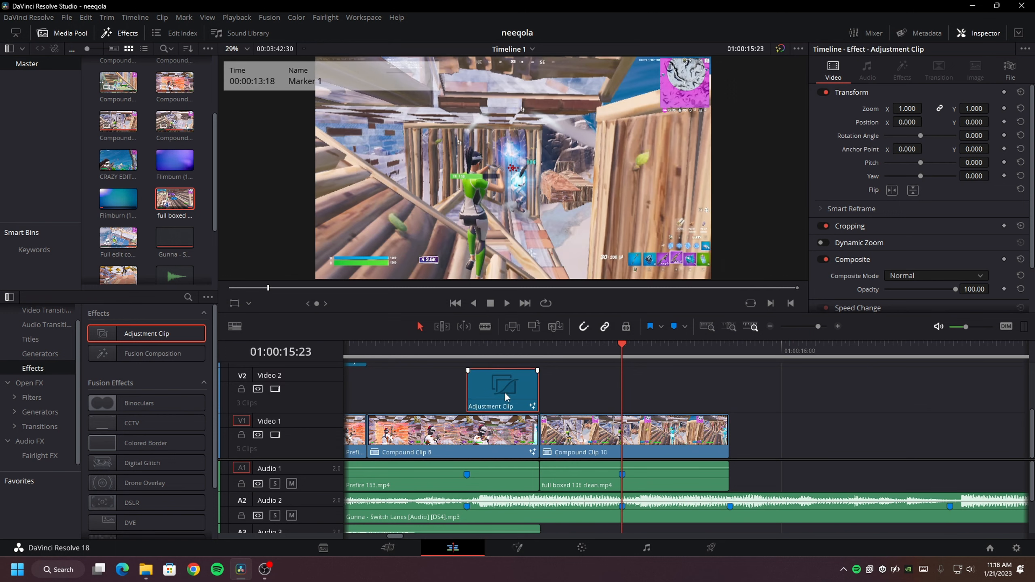
left_click_drag(480, 394, 728, 406, "alt")
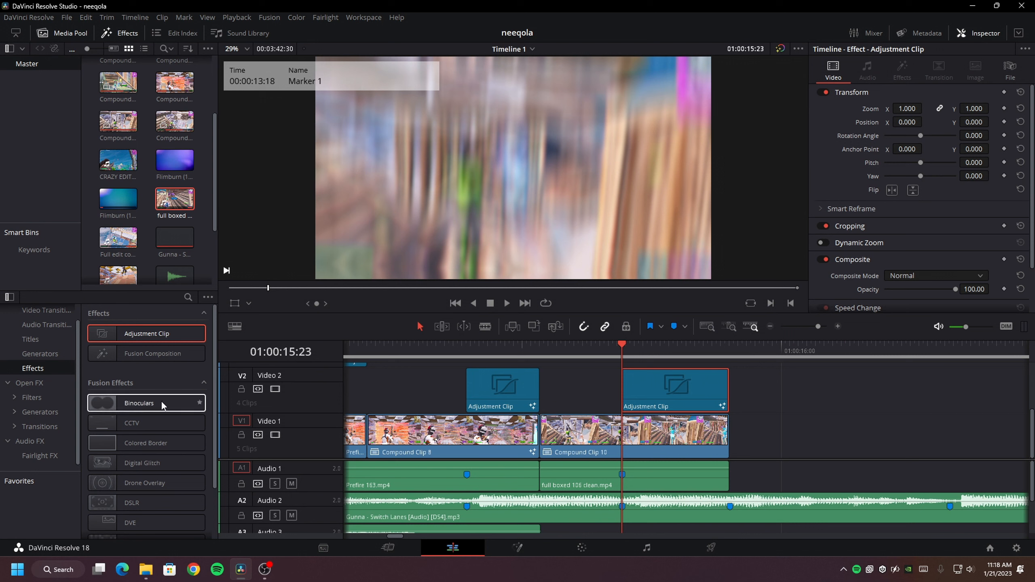
Find the S_DissolveLuma transition, apply it between Compound Clip 8 and Compound Clip 10, and shorten it.
left_click(25, 381)
left_click(188, 296)
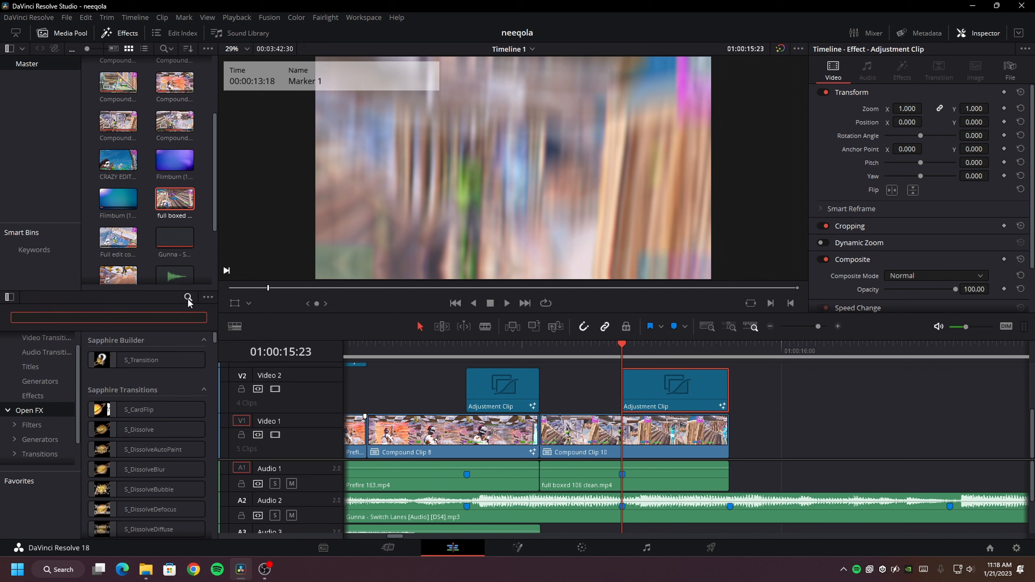
type("s_dis")
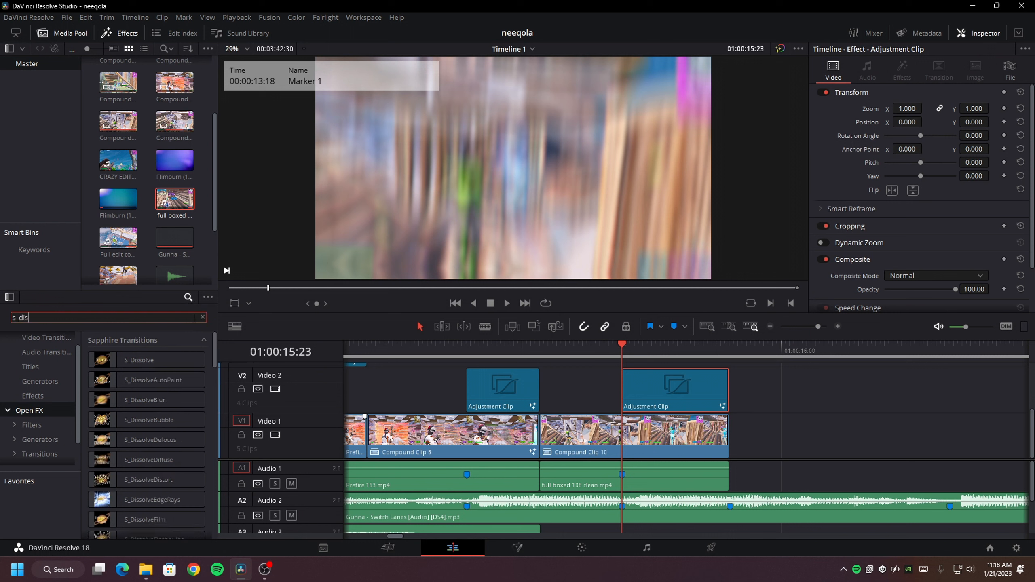
type("solvelu")
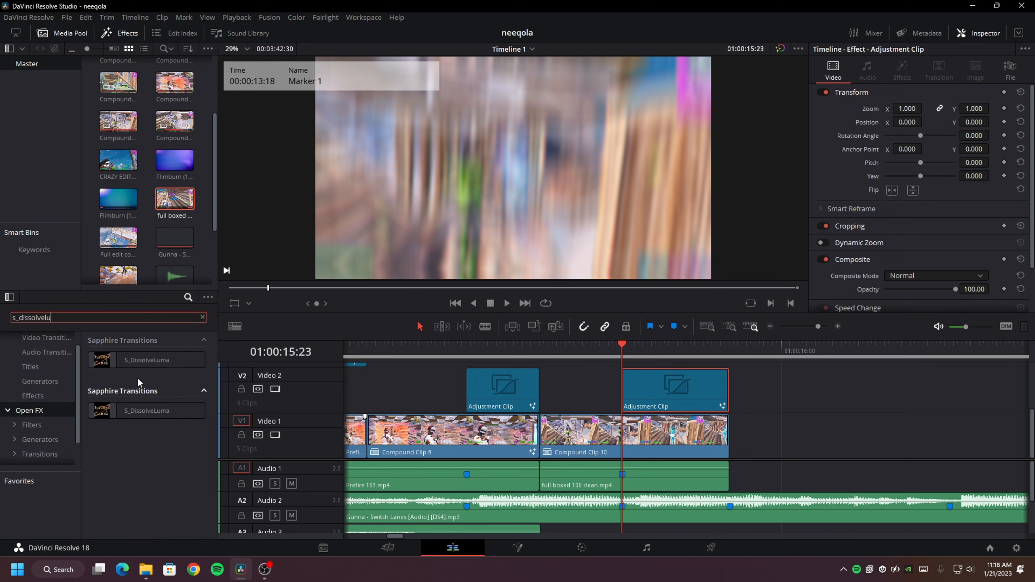
left_click_drag(139, 360, 537, 434)
left_click_drag(638, 432, 569, 430)
left_click(423, 363)
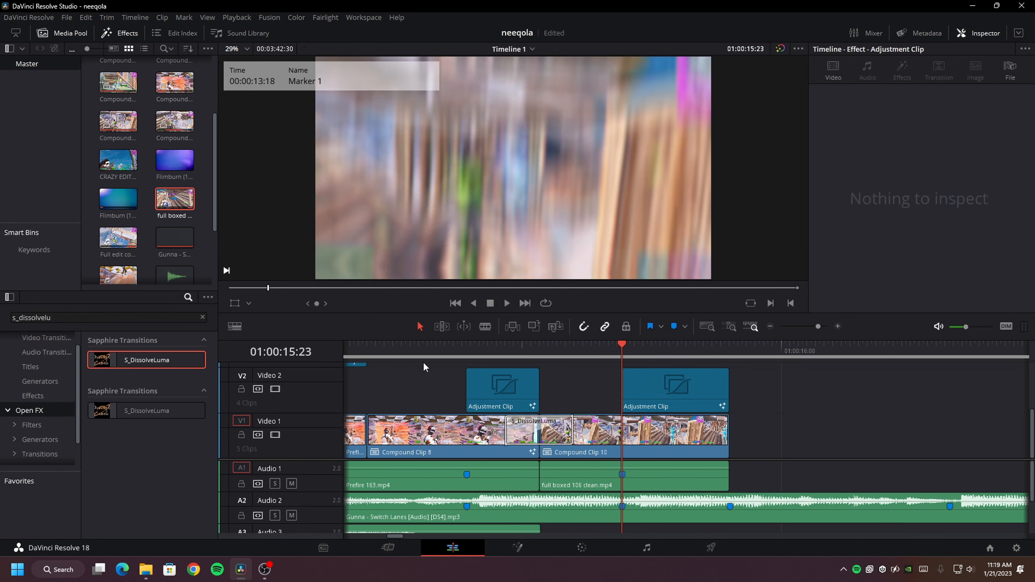
Copy the Spas.mp3 sound effect from Audio 4 to Audio 3, aligning its hit with the kill marker at 01:00:15:23.
left_click(436, 348)
left_click(485, 356)
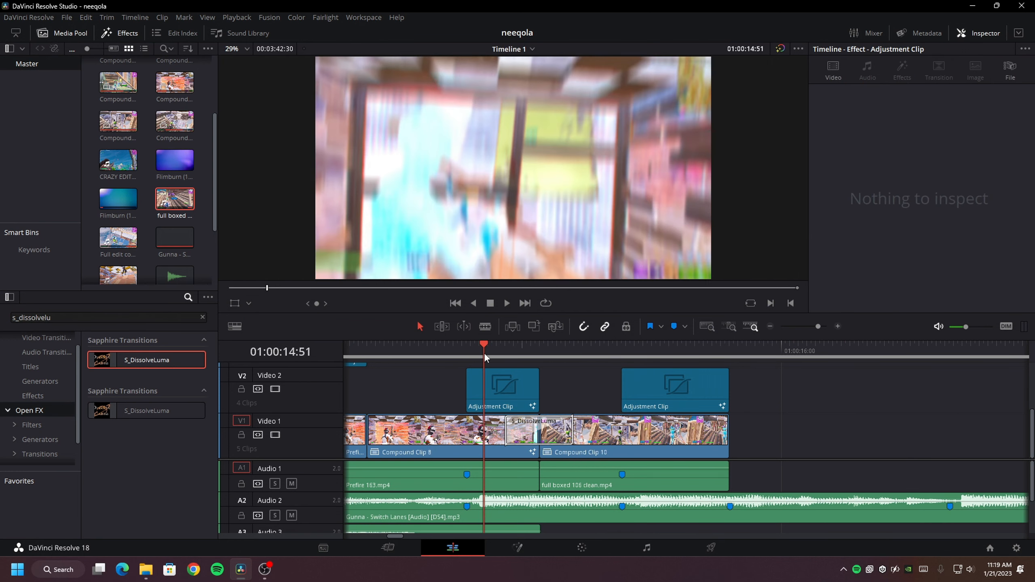
scroll(763, 463, "down", 3)
scroll(774, 481, "up", 3)
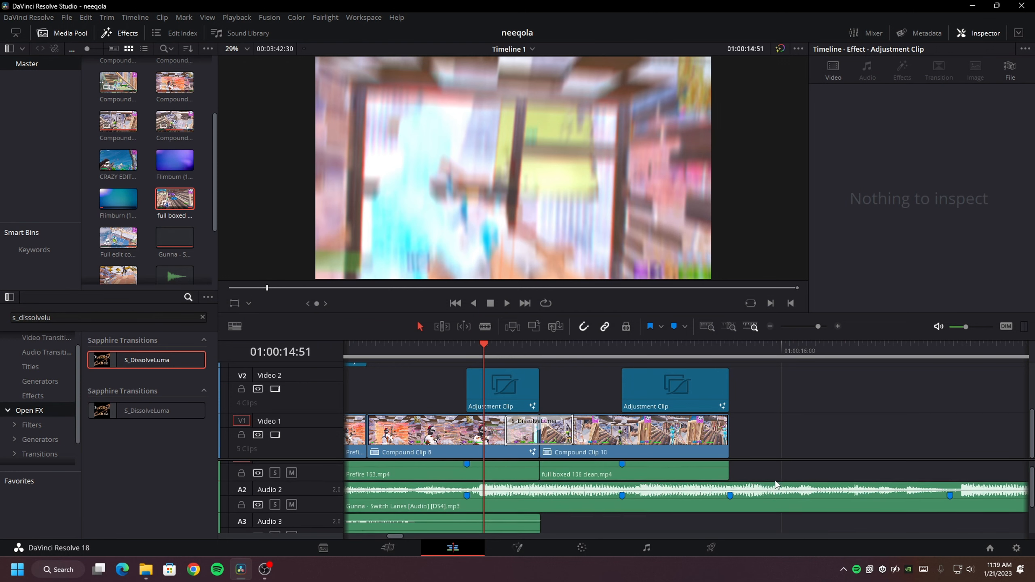
left_click_drag(779, 460, 786, 391)
left_click(534, 510)
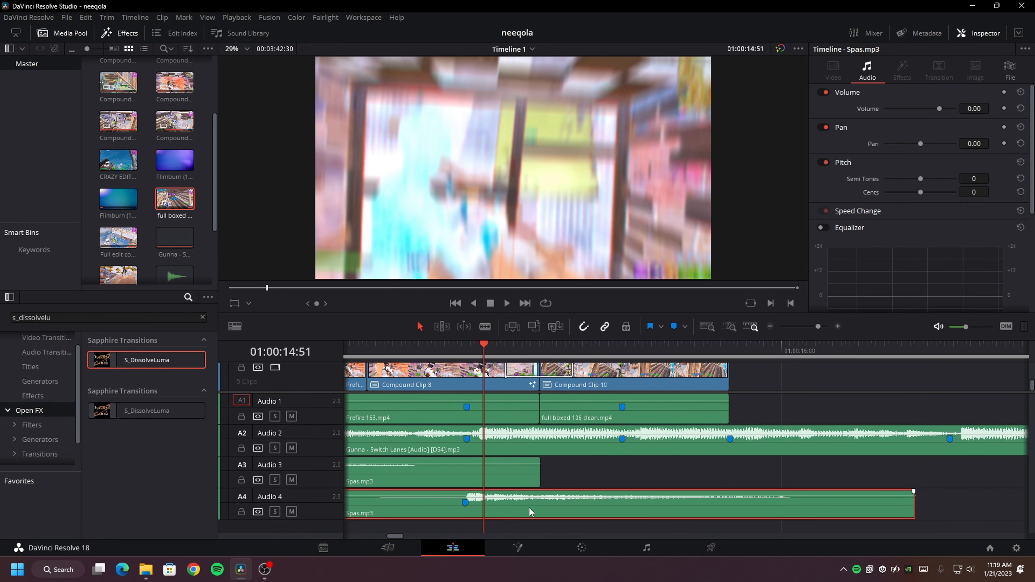
left_click_drag(559, 504, 700, 463)
Add CRAZY EDIT COURSE 139.mp4 from the media pool to Video 1 at 01:00:15:54.
left_click(771, 326)
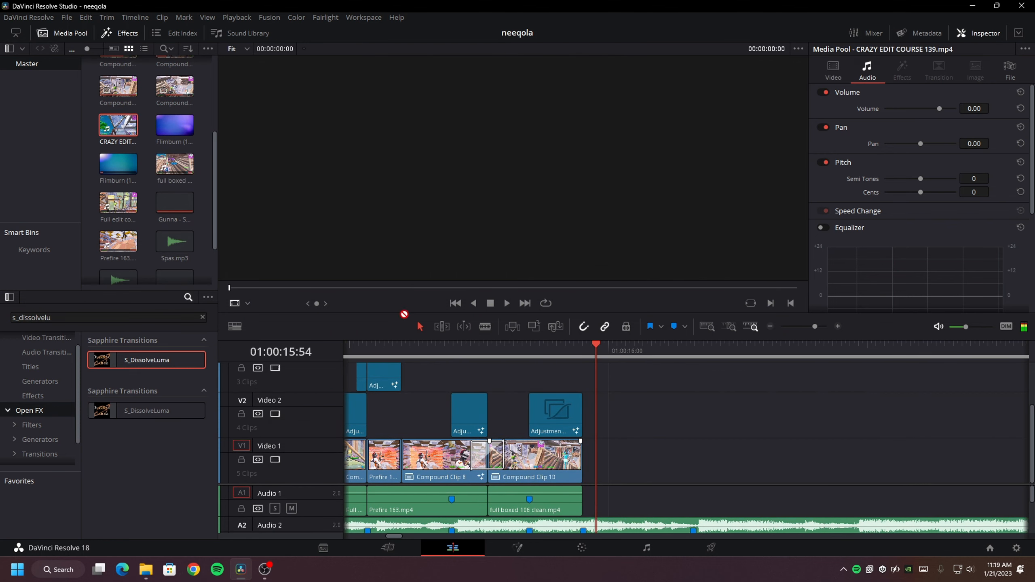
left_click_drag(404, 314, 598, 454)
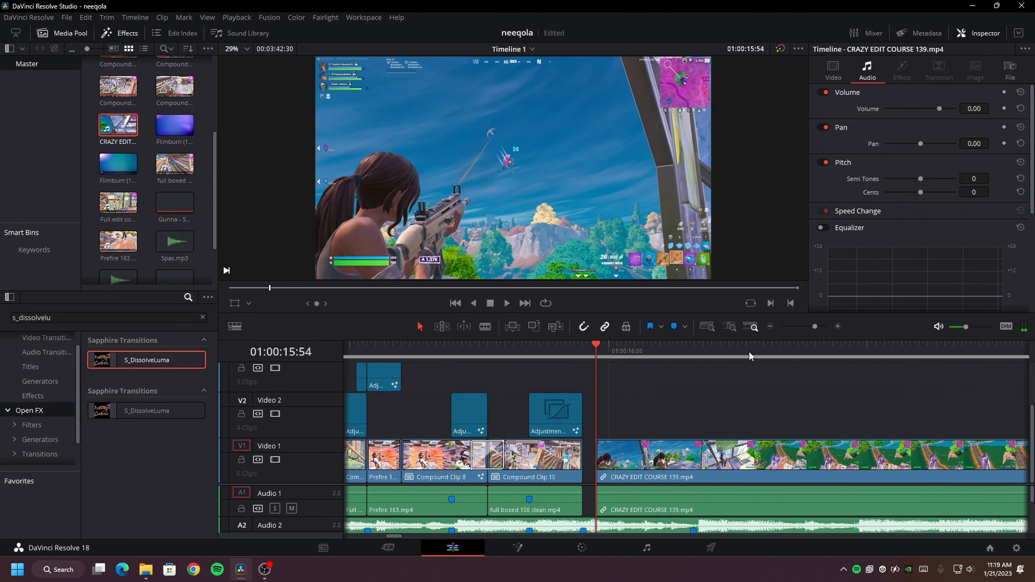
left_click(769, 327)
left_click(769, 328)
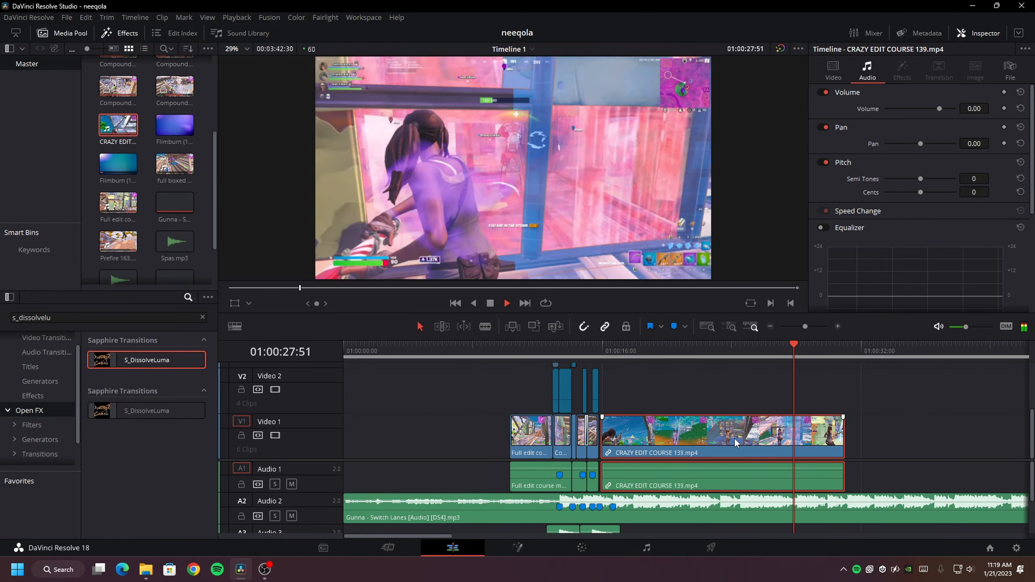
Find the kill shot in CRAZY EDIT COURSE 139.mp4 and add a marker on the clip at 01:00:29:23.
key("space")
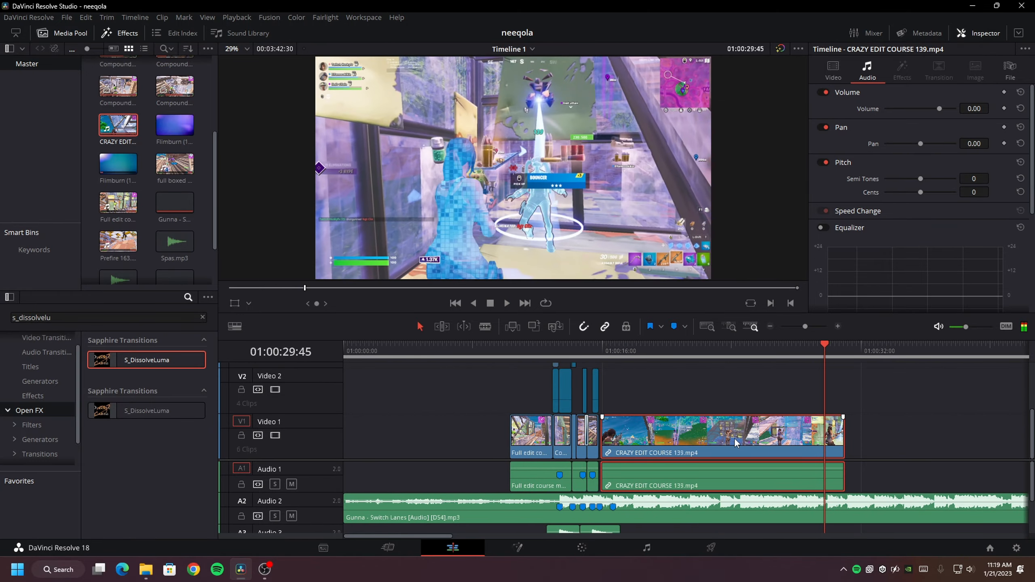
key("Left")
key("Left")
key("Left")
key("Left")
key("Left")
key("Left")
key("Left")
key("Left")
key("Left")
key("Left")
key("Left")
key("Left")
key("Left")
key("Left")
key("Left")
key("Left")
key("Left")
key("Left")
key("Left")
key("Left")
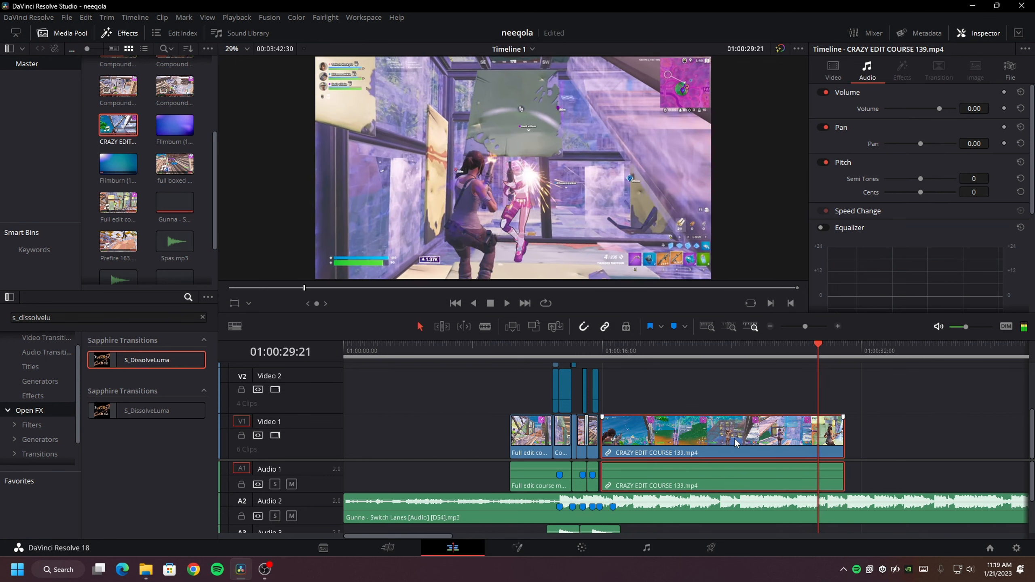
key("Right")
key("Right")
key("Right")
key("Right")
key("Right")
key("Right")
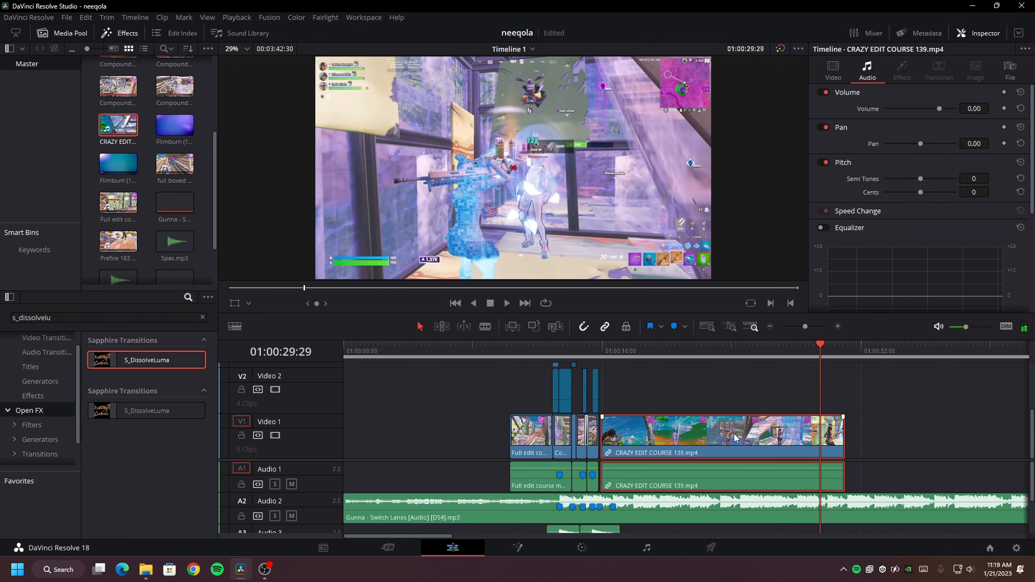
key("Left")
key("Left")
key("Left")
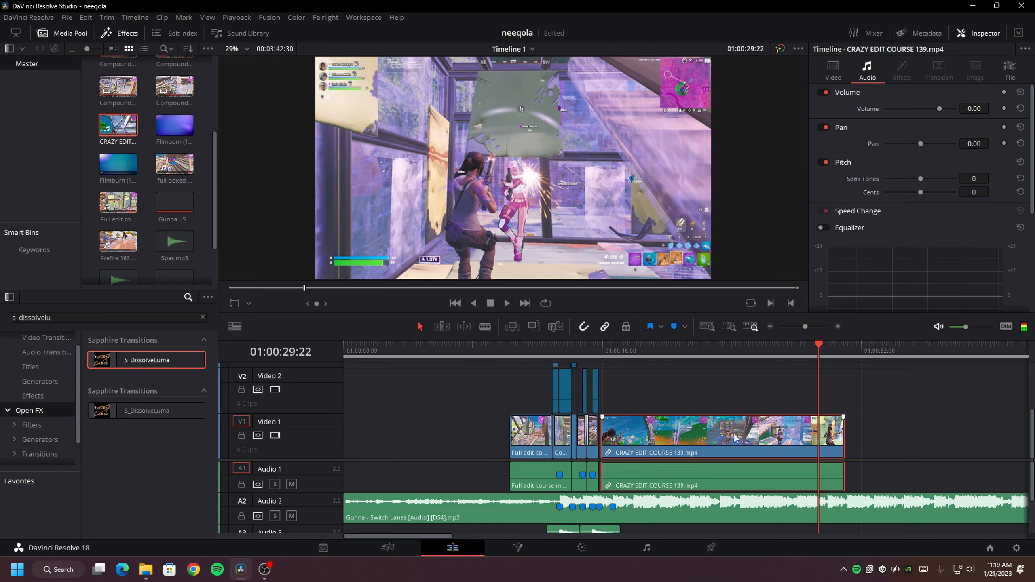
key("Right")
key("m")
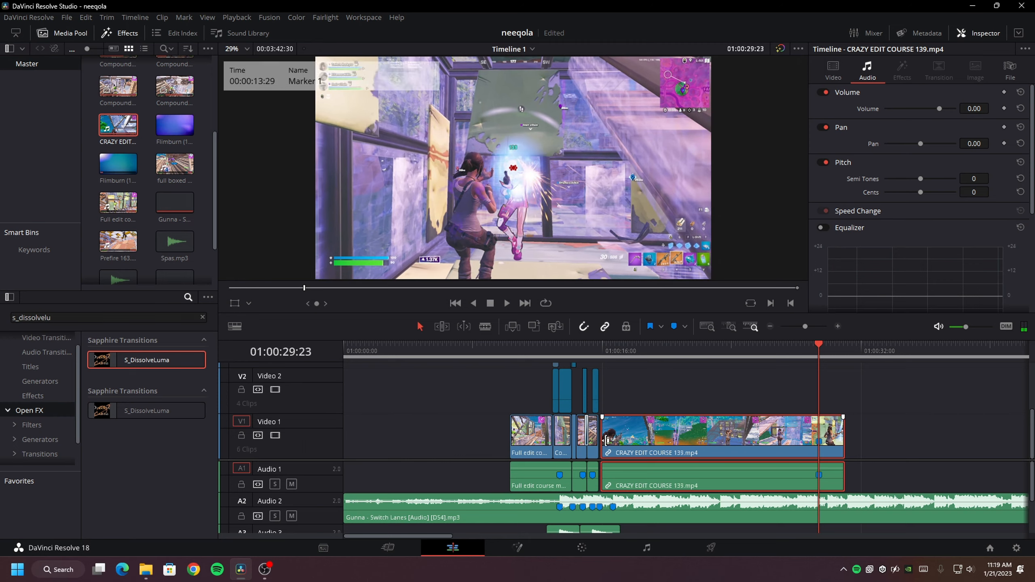
Trim CRAZY EDIT COURSE 139.mp4 to start at Compound Clip 10's end, with its kill marker on the music marker at 01:00:16:39.
left_click_drag(606, 440, 617, 465)
left_click(611, 351)
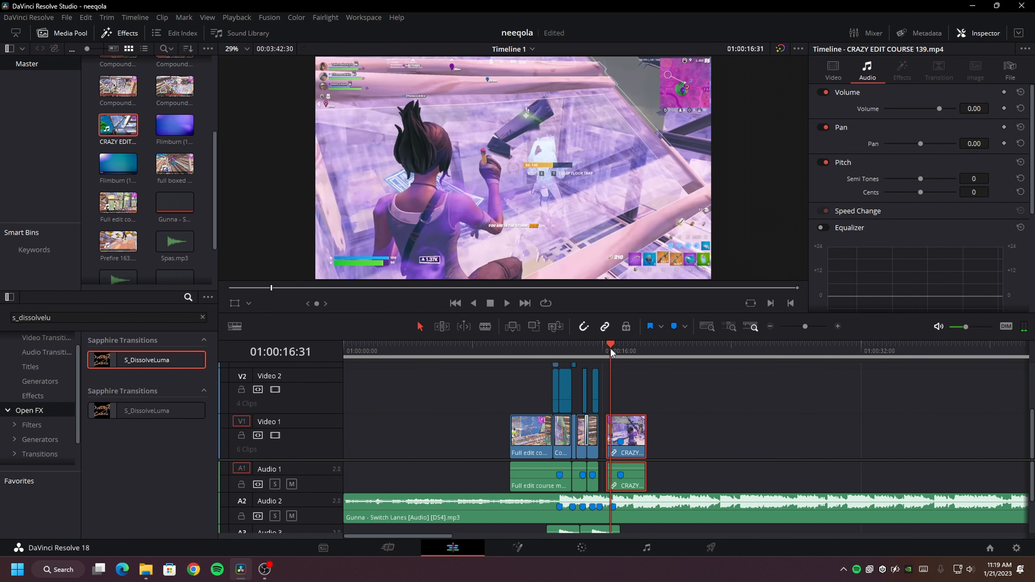
left_click(838, 327)
left_click(838, 328)
left_click(837, 328)
left_click_drag(652, 435, 692, 435)
left_click_drag(806, 456, 751, 455)
left_click_drag(627, 444, 594, 444)
Unlink the video and audio of CRAZY EDIT COURSE 139.mp4 and save the project.
right_click(644, 480)
left_click(655, 472)
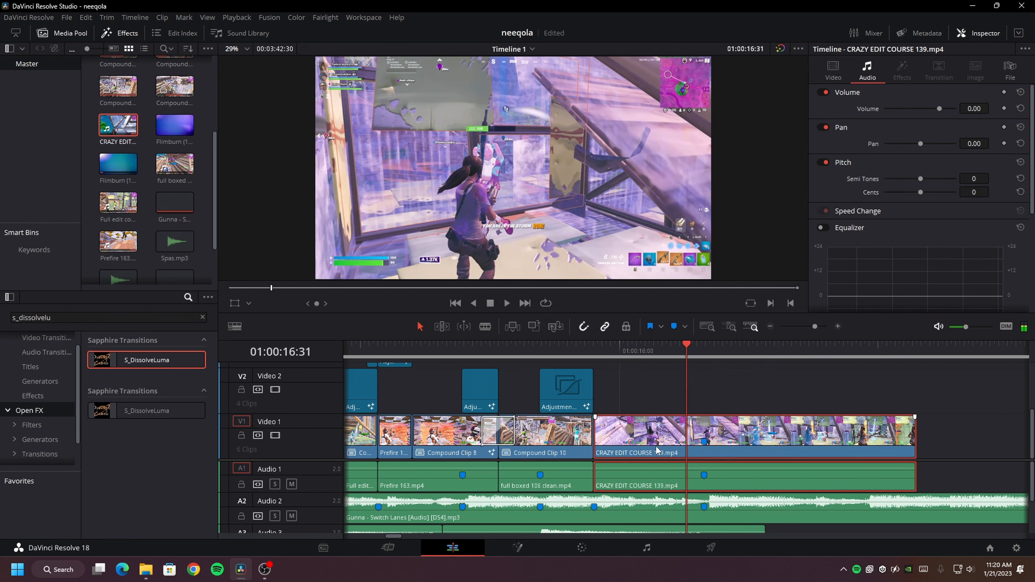
left_click(657, 450)
left_click(708, 346)
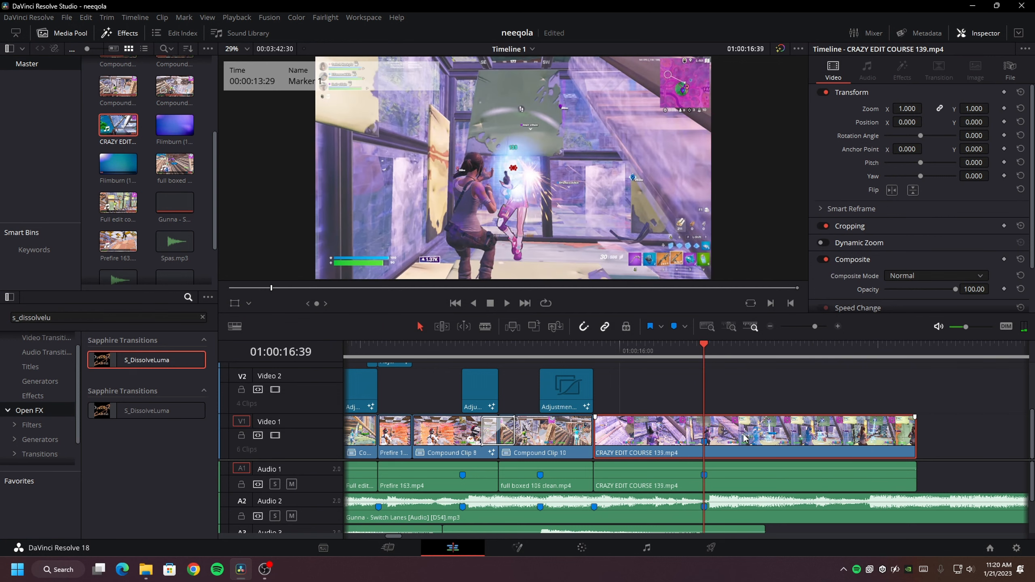
key("ctrl+s")
Split the video of CRAZY EDIT COURSE 139.mp4 at 01:00:16:16, shortly before its kill marker.
key("Left")
key("Left")
key("Left")
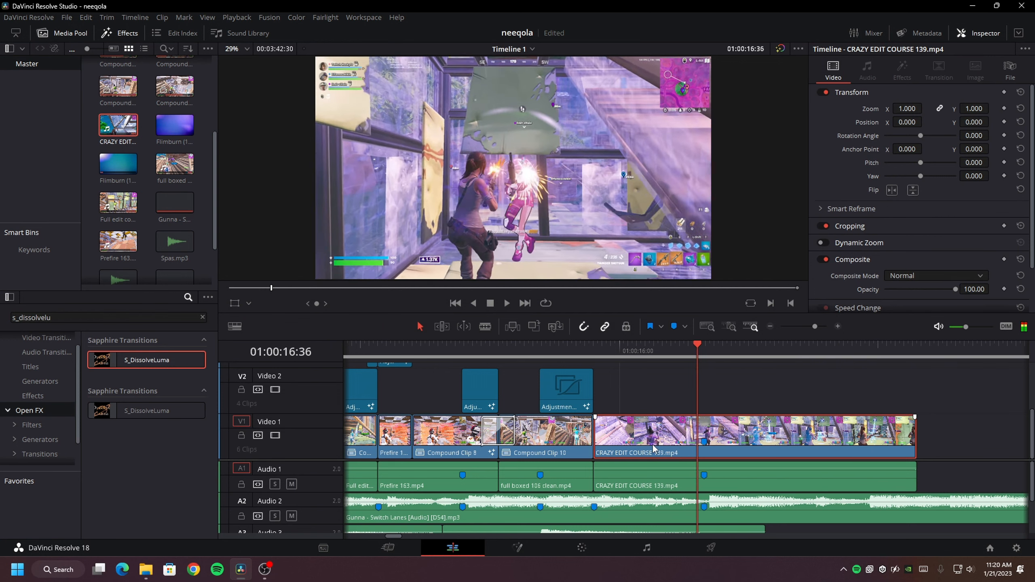
key("Left")
key("Left")
key("Left")
key("Left")
key("Left")
key("Left")
key("Left")
key("Left")
key("Left")
key("Left")
key("Left")
key("Left")
key("Left")
key("Left")
key("Left")
key("Left")
key("Left")
key("Left")
key("Left")
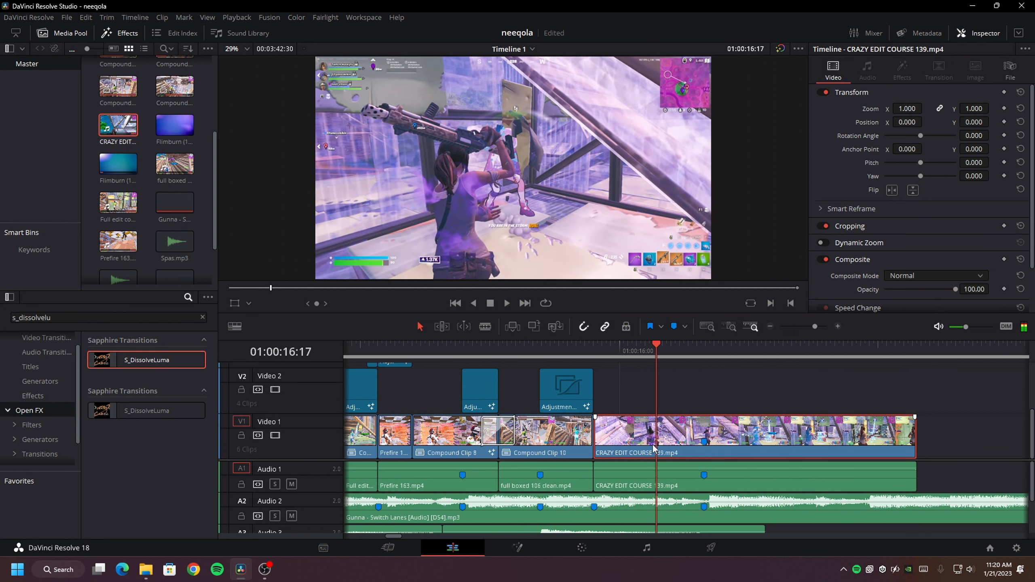
key("Left")
key("ctrl+b")
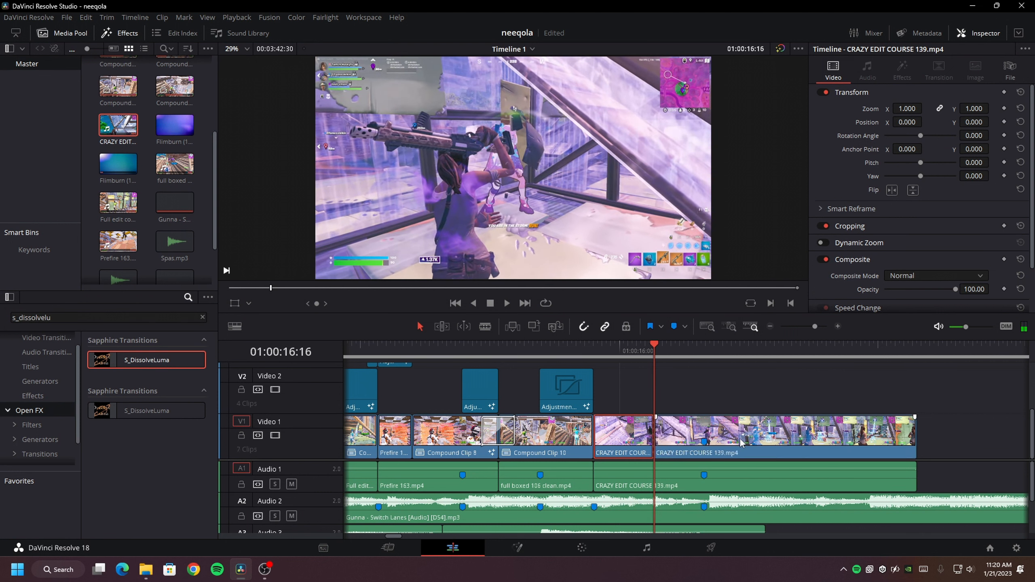
Turn the part of CRAZY EDIT COURSE 139.mp4 after the split into a compound clip with the default name.
right_click(740, 438)
left_click(800, 112)
left_click(609, 319)
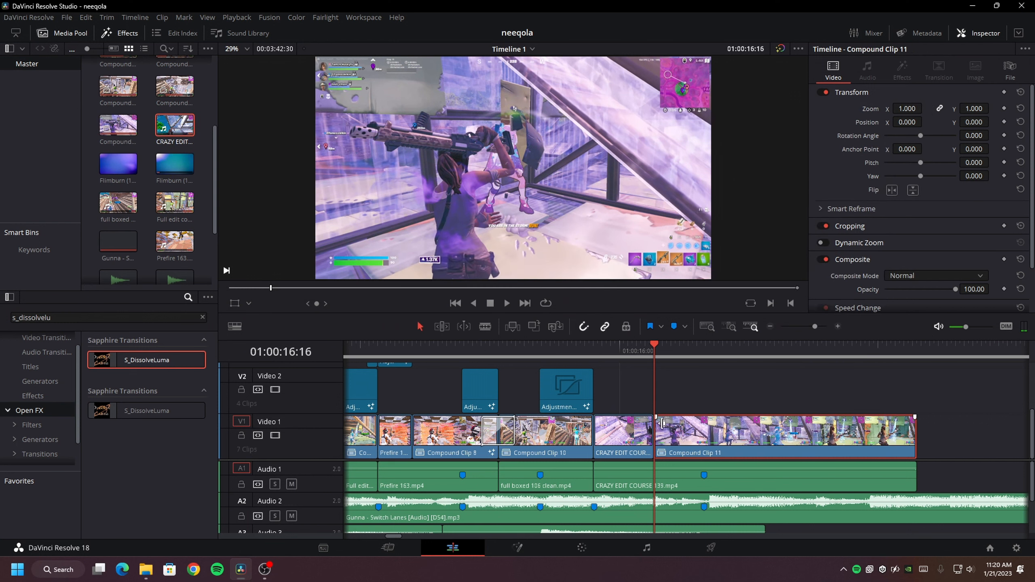
Open Compound Clip 11 in Fusion and insert the Velo 1 preset from the VELOCITY folder between its nodes.
right_click(671, 433)
left_click(706, 251)
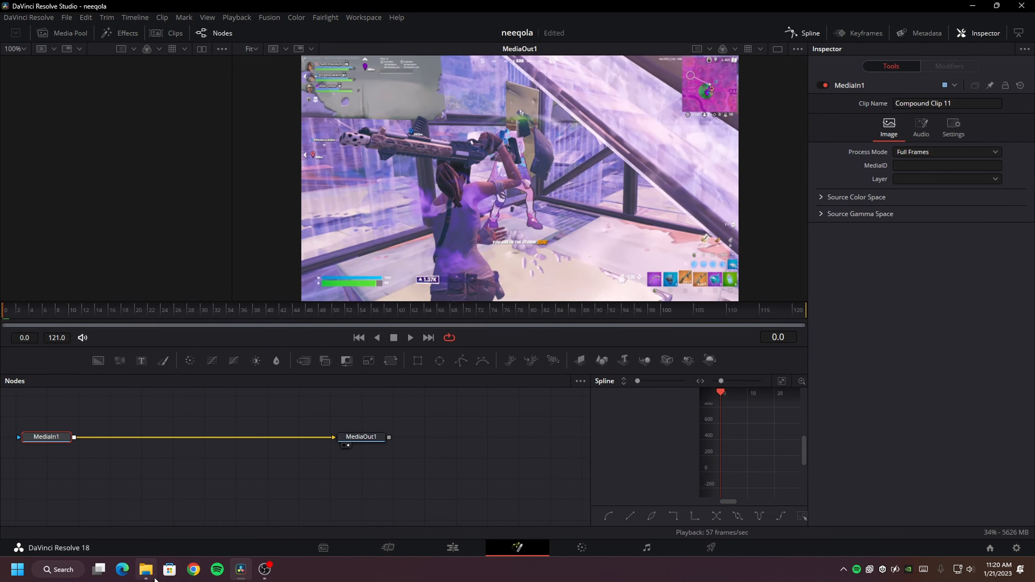
left_click(153, 574)
key("alt+Left")
double_click(466, 353)
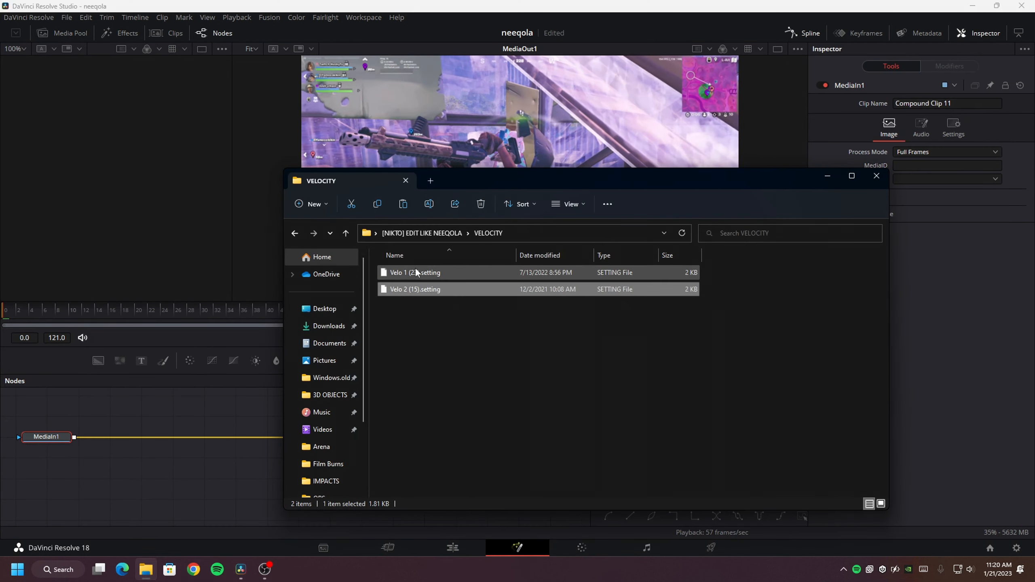
left_click_drag(416, 272, 179, 435)
left_click(419, 2)
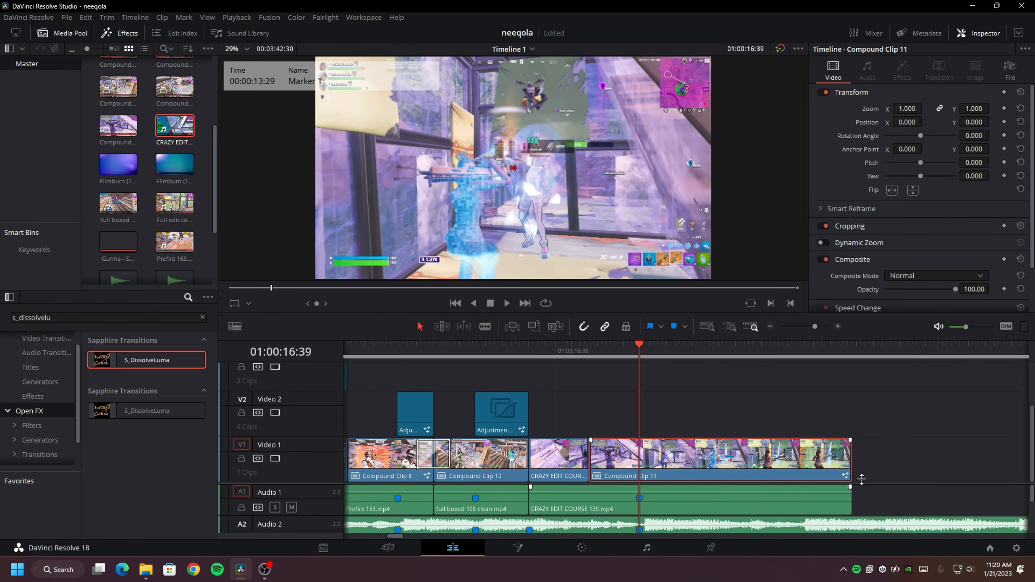
Apply S_DissolveLuma between Compound Clip 10 and CRAZY EDIT COURSE 139.mp4 and shorten it to about 16 frames.
left_click_drag(861, 480, 862, 459)
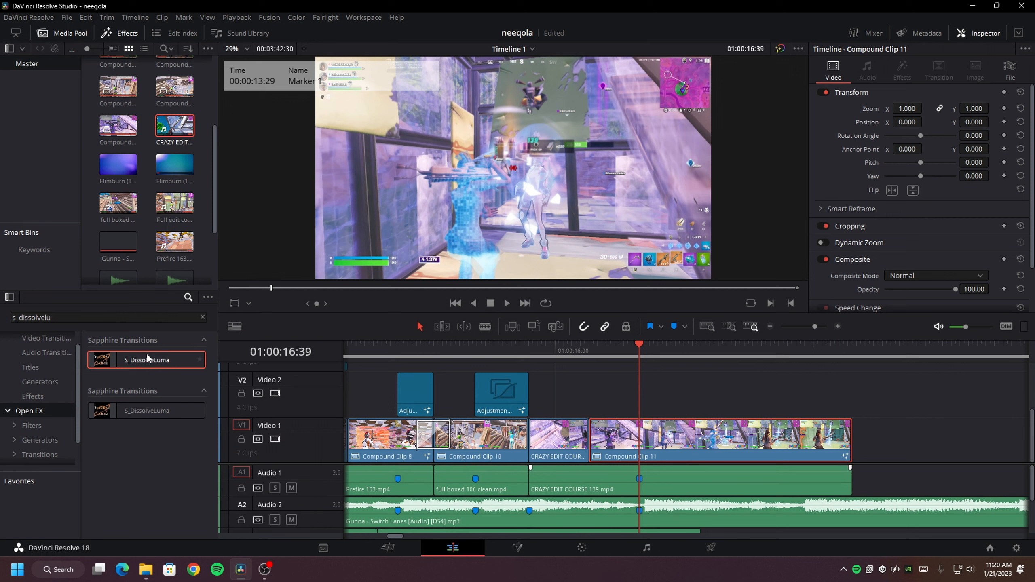
left_click_drag(570, 414, 548, 438)
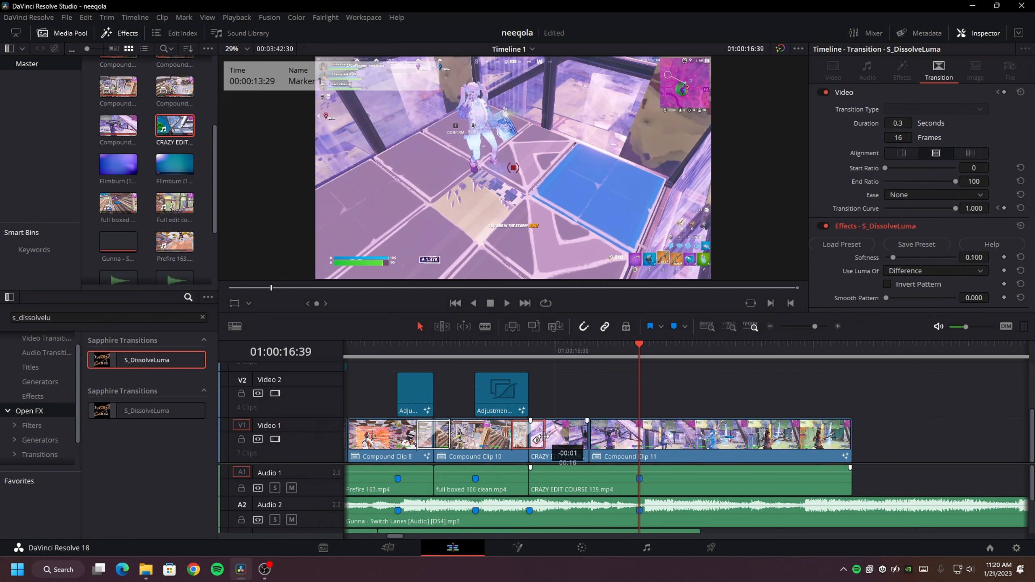
Place an Adjustment Clip on Video 2 above Compound Clip 11, starting at the kill marker at 01:00:16:39.
left_click(579, 397)
key("space")
left_click(509, 350)
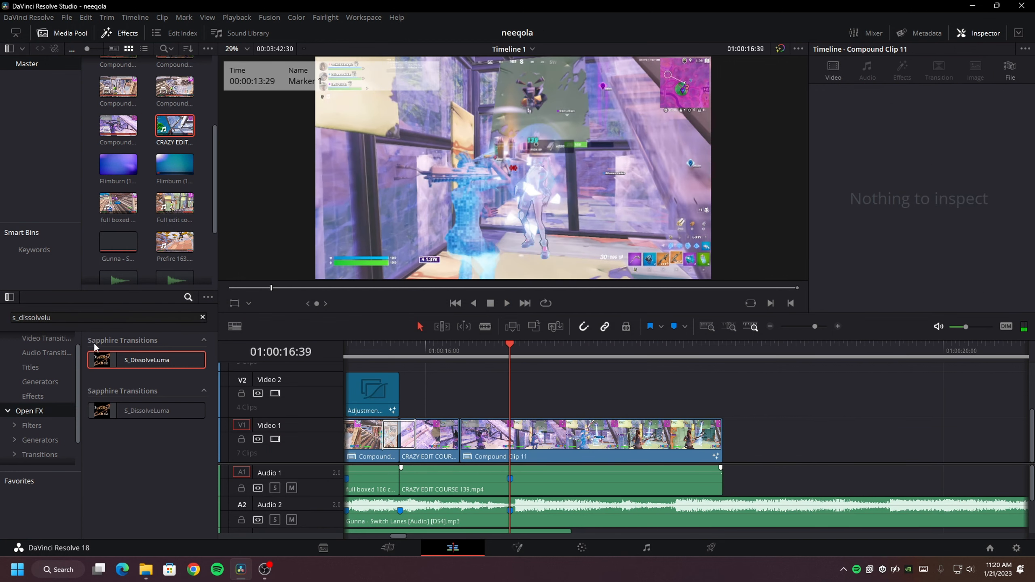
left_click(202, 317)
scroll(51, 367, "up", 1)
left_click(41, 413)
left_click_drag(160, 360, 585, 388)
Cut the new adjustment clip at 01:00:18:18, where Compound Clip 11 ends, and delete the excess part.
left_click(736, 375)
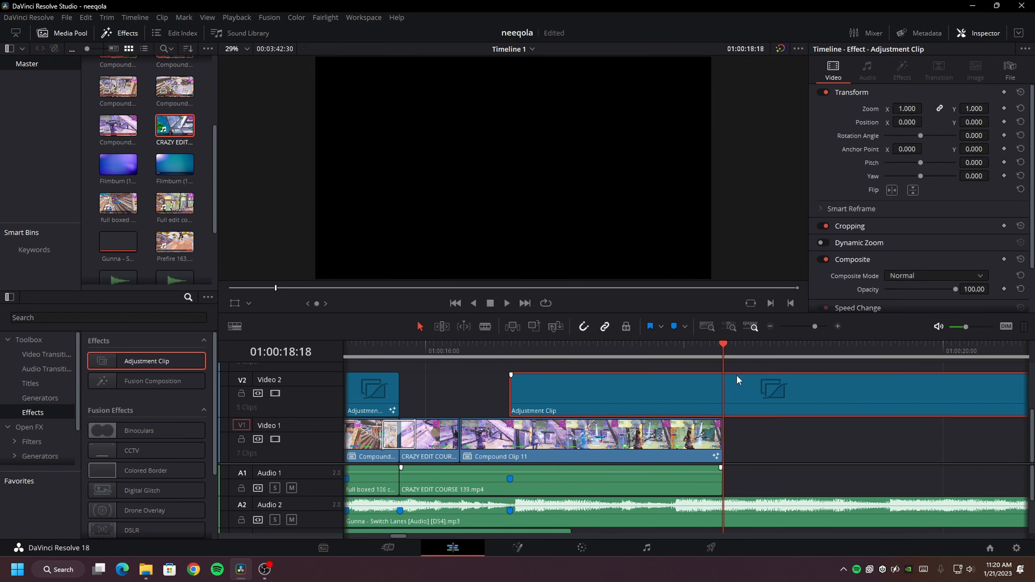
key("ctrl+b")
left_click(752, 388)
key("BackSpace")
left_click(607, 346)
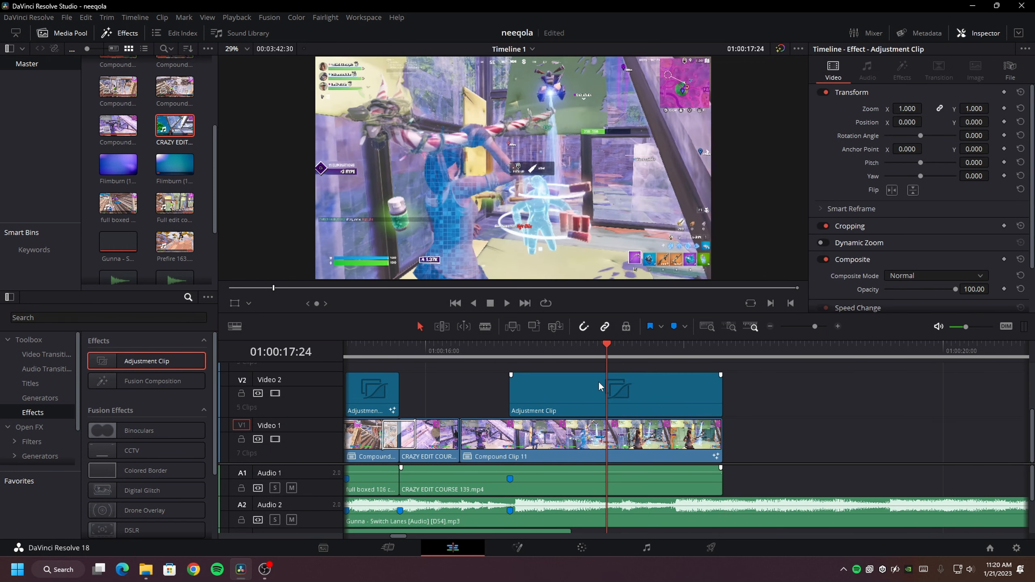
Open the new adjustment clip in Fusion and bring in the Impact 3 preset from the IMPACTS folder.
right_click(549, 401)
left_click(44, 322)
left_click(517, 547)
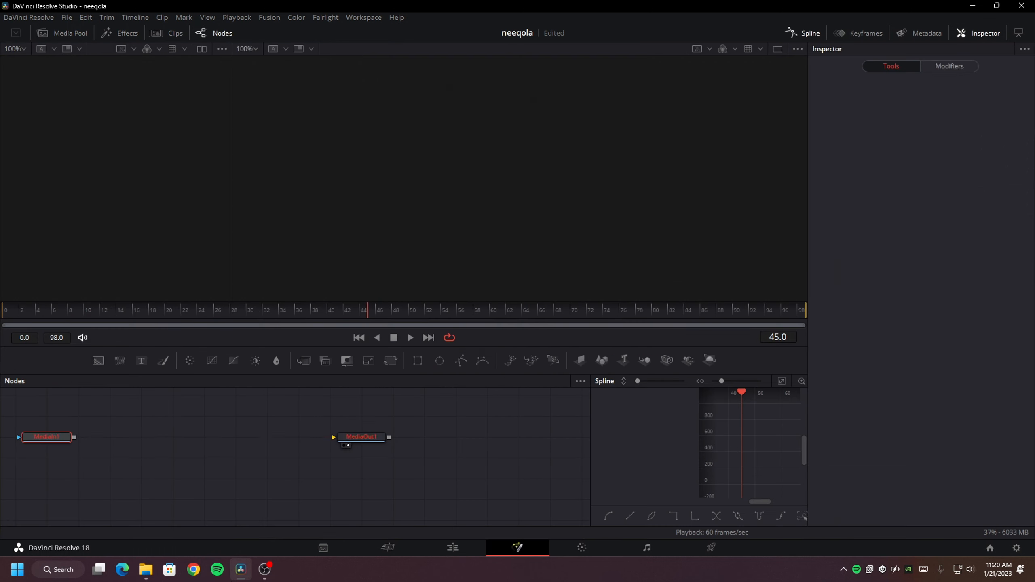
left_click(146, 569)
key("alt+Up")
double_click(415, 310)
left_click_drag(413, 307, 189, 465)
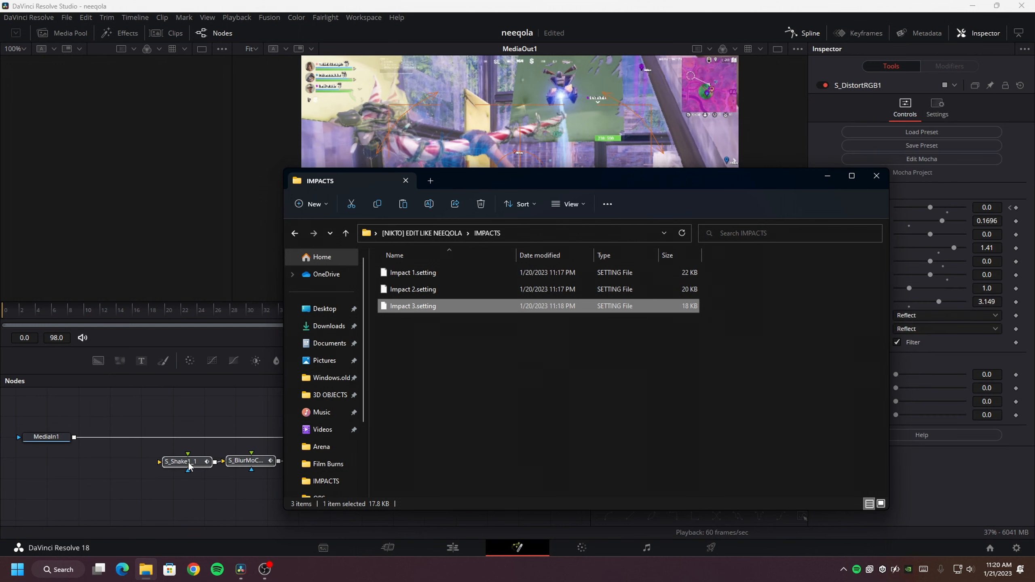
Connect the Impact 3 node chain between MediaIn1 and MediaOut1 and return to the edit timeline.
left_click(267, 375)
left_click_drag(255, 438, 166, 467)
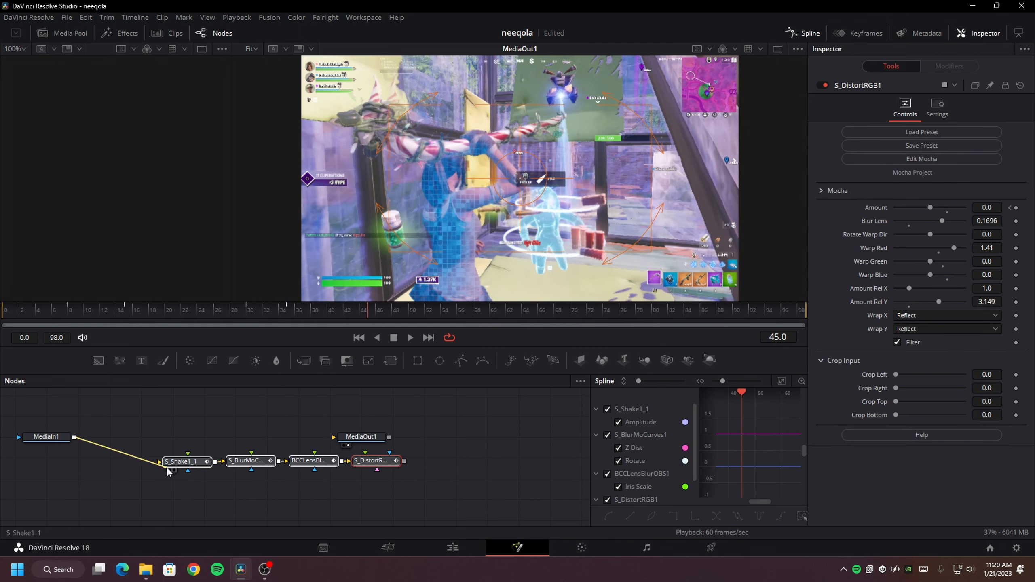
left_click_drag(376, 443, 481, 455)
left_click_drag(403, 462, 440, 449)
key("shift+4")
Duplicate the Spas.mp3 sound effect onto Audio 4 with its marker aligned to the kill at 01:00:16:39.
scroll(788, 432, "down", 3)
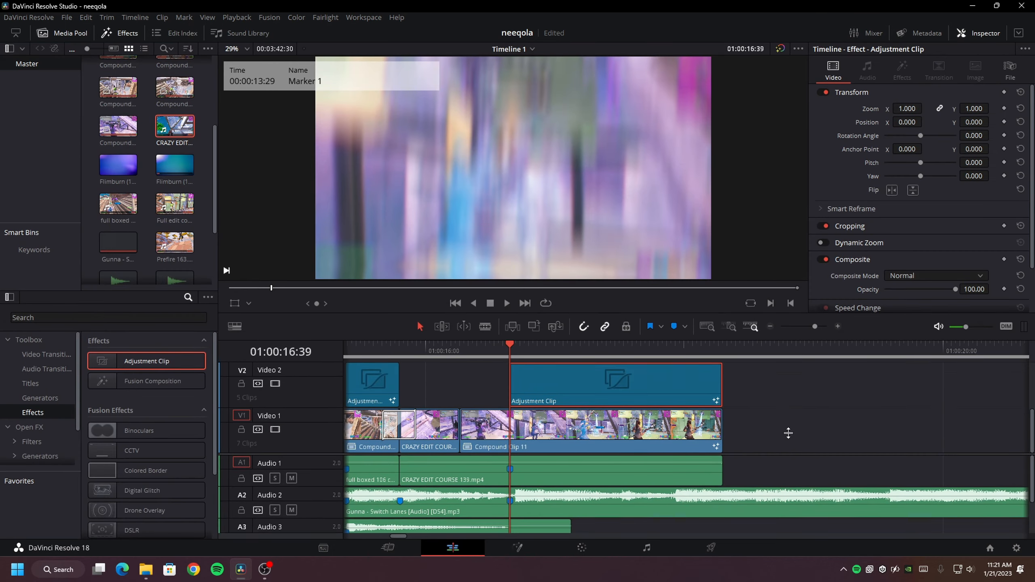
left_click(771, 326)
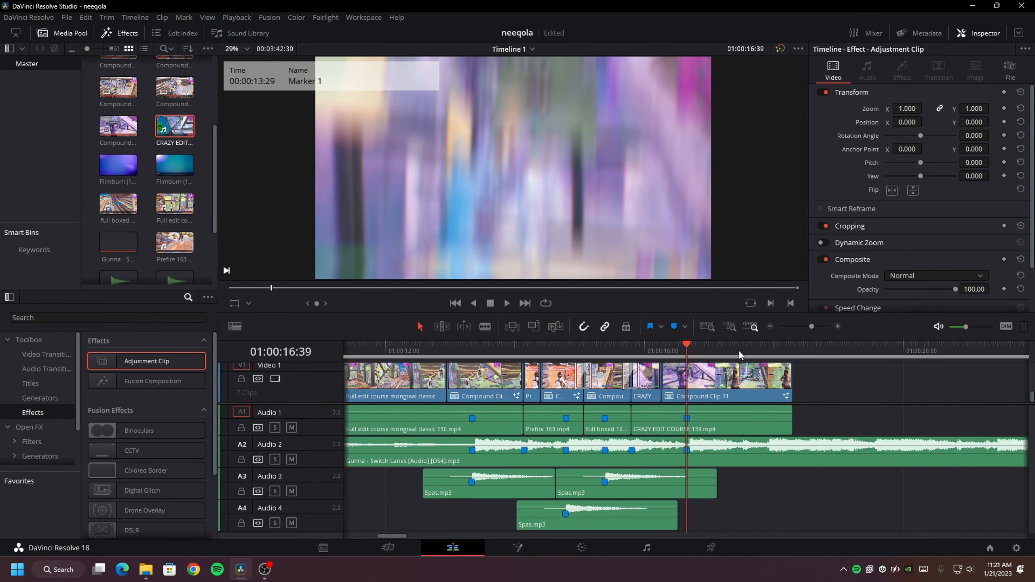
left_click(626, 491)
left_click_drag(633, 488, 714, 515)
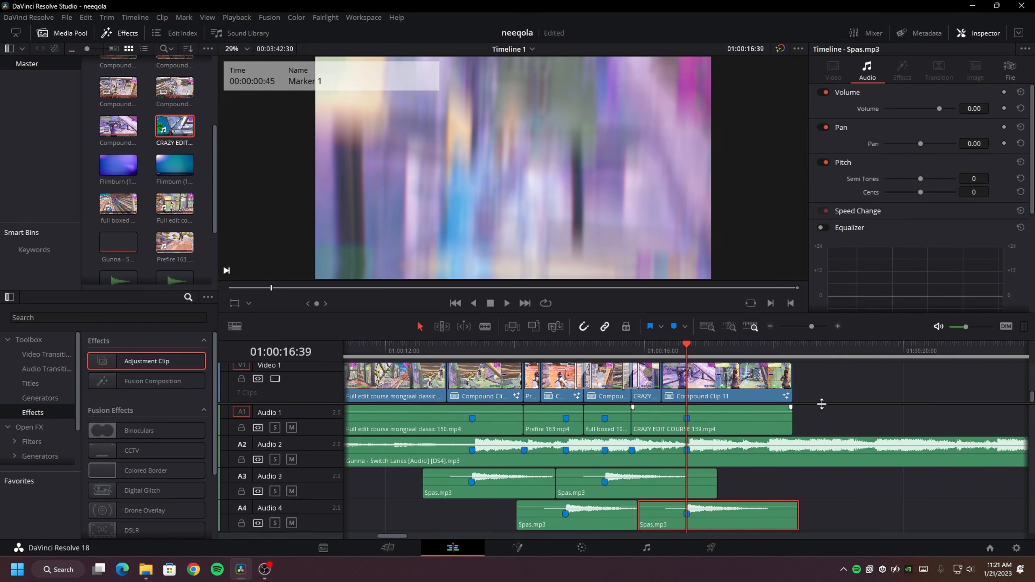
scroll(818, 395, "up", 3)
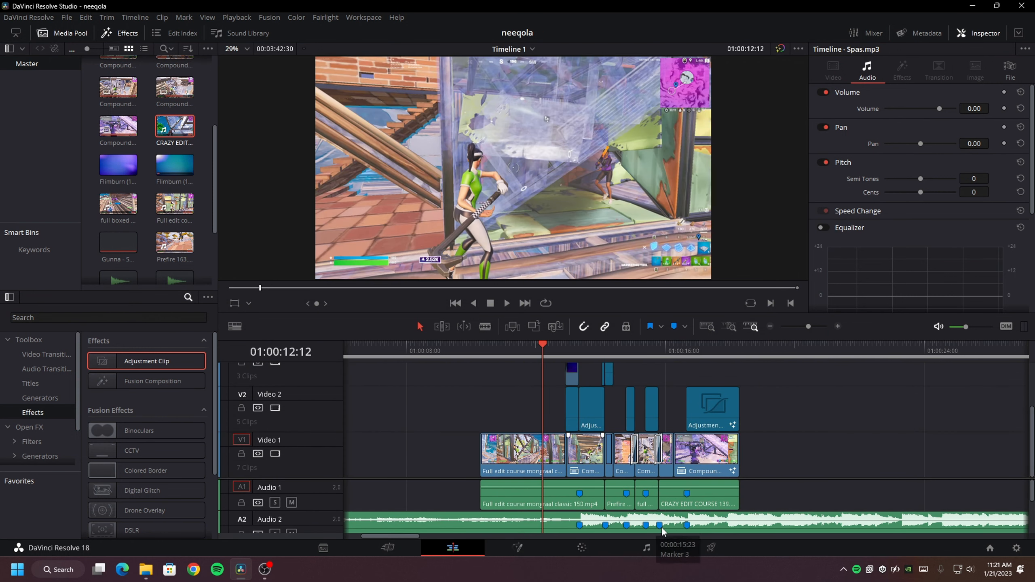
Go to the Deliver page and set the encoder of the QuickTime H.264 export to Native.
left_click(711, 549)
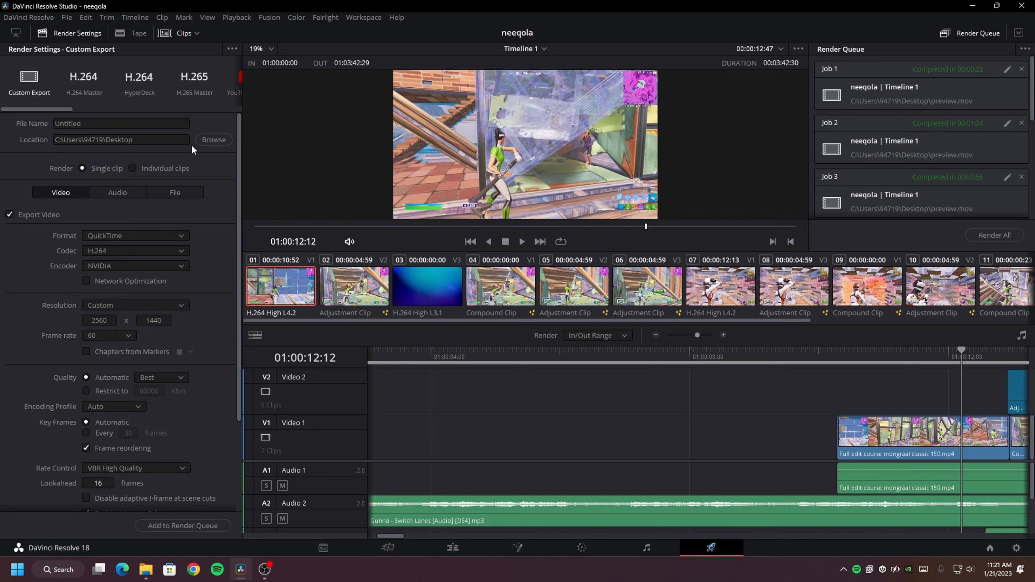
left_click(237, 17)
left_click(17, 2)
left_click(237, 17)
left_click(138, 274)
left_click(130, 270)
left_click(113, 293)
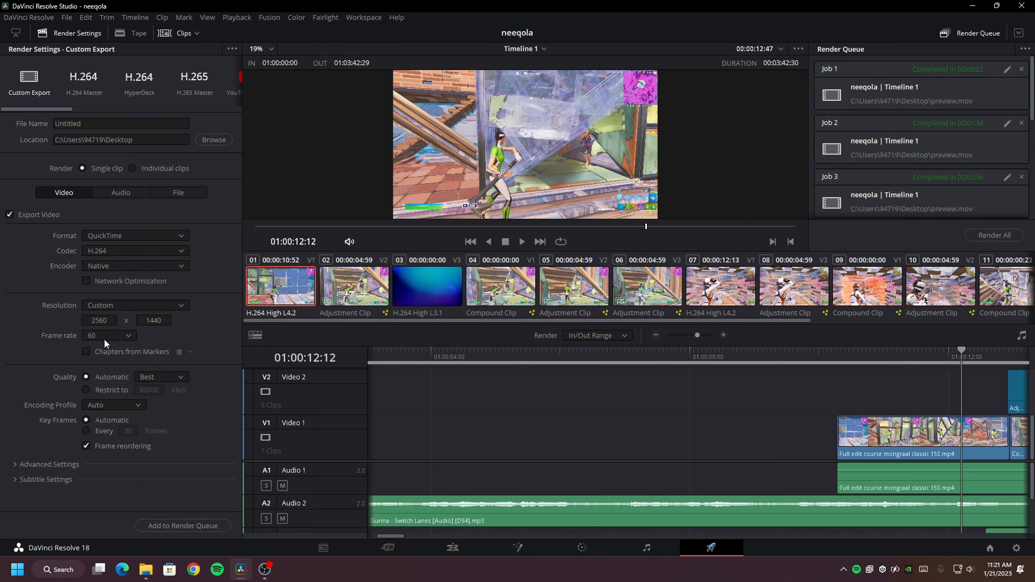
Add the export to the render queue, renaming the output file asda instead of replacing the existing one.
left_click(164, 526)
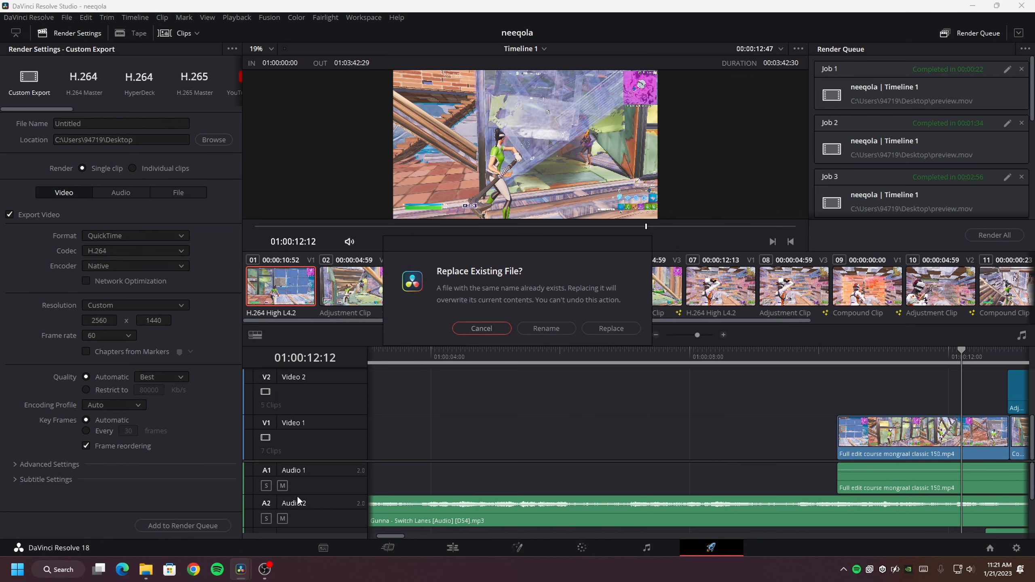
left_click(531, 327)
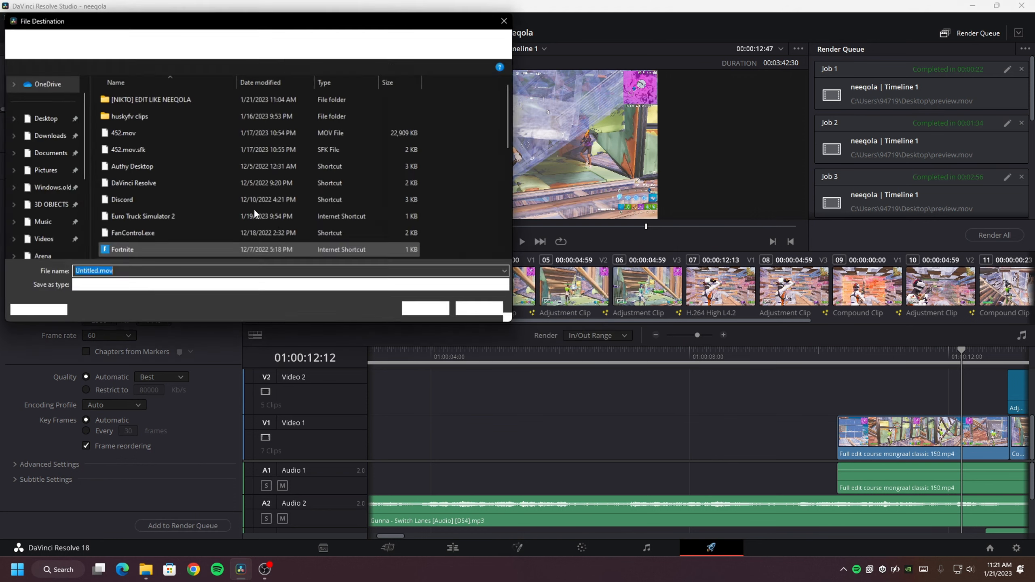
type("asda")
left_click(426, 309)
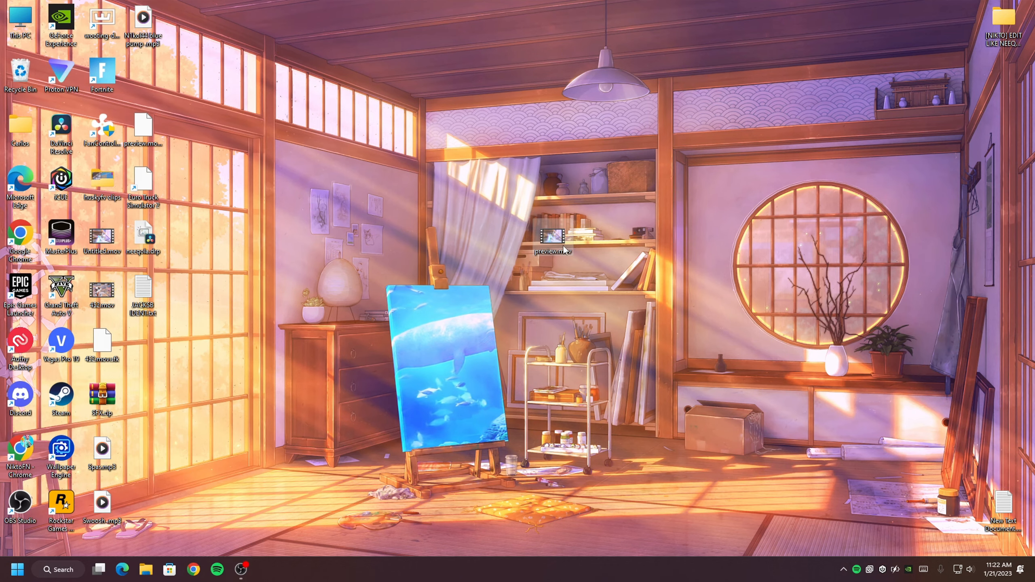
Open the rendered preview.mov from the desktop in Media Player and review the edit.
left_click_drag(142, 130, 551, 190)
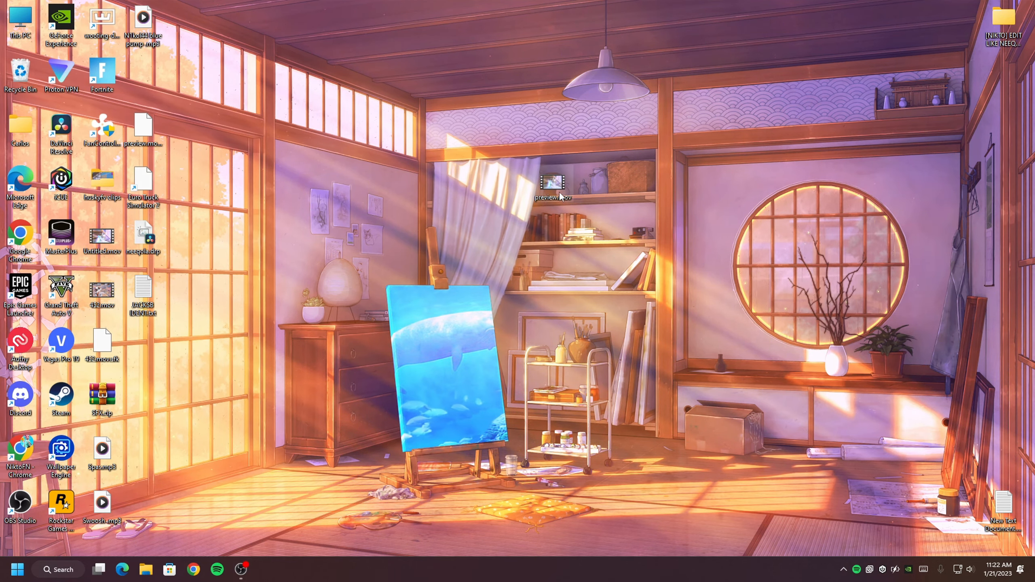
double_click(552, 185)
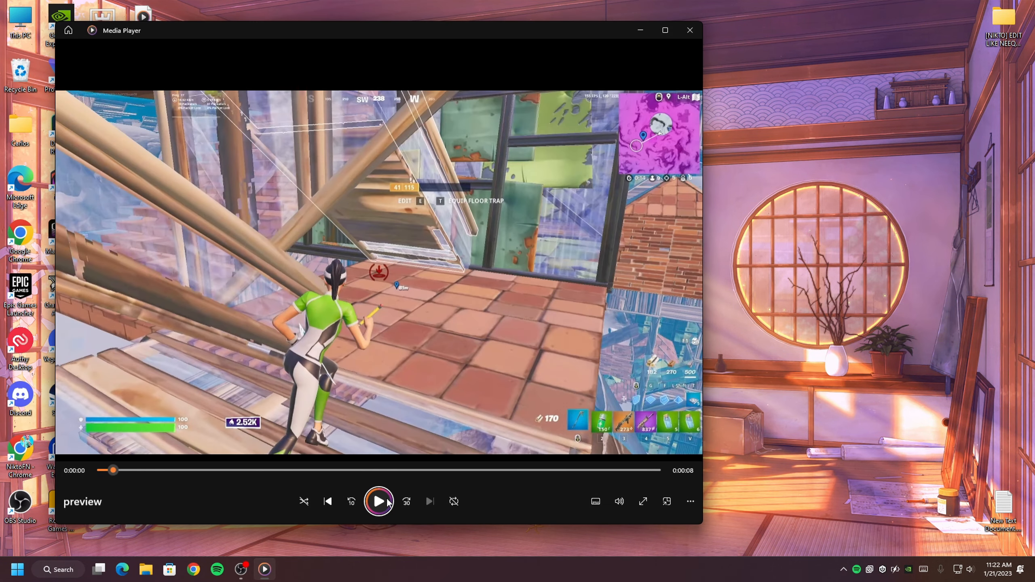
left_click(233, 471)
left_click_drag(379, 32, 496, 48)
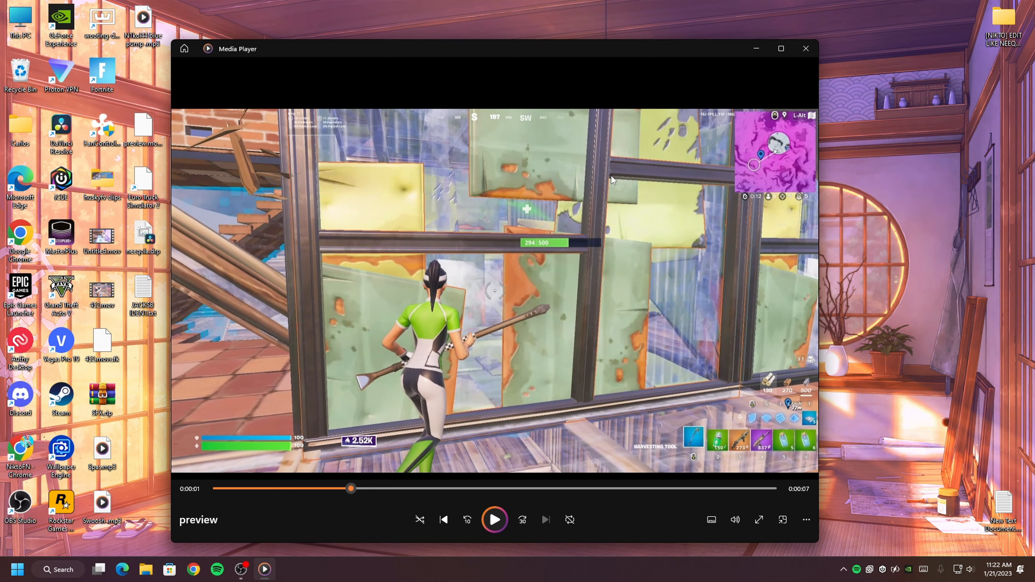
Open the CC folder inside the [NIKTO] EDIT LIKE NEEQOLA preset folder.
double_click(1003, 20)
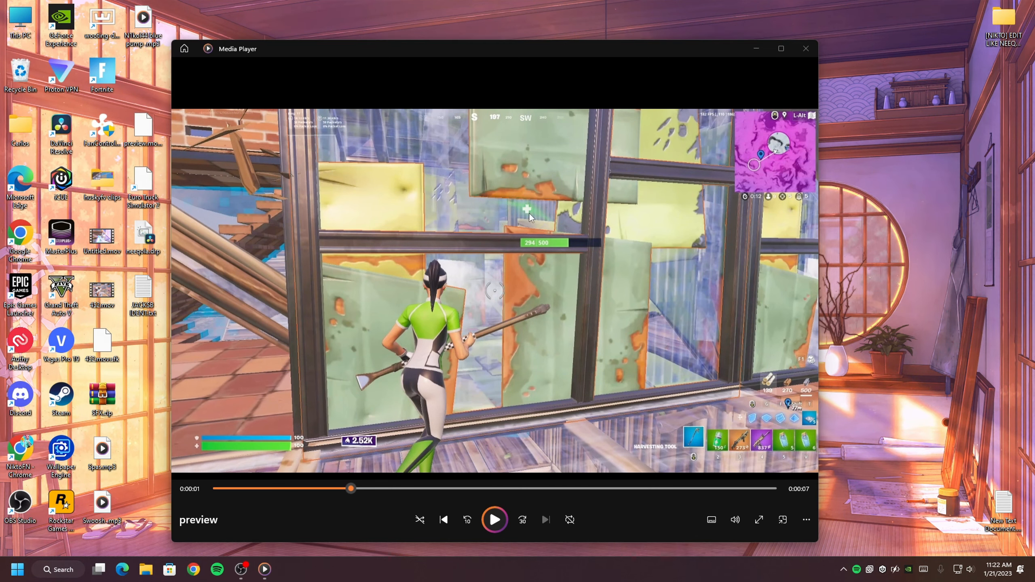
double_click(412, 289)
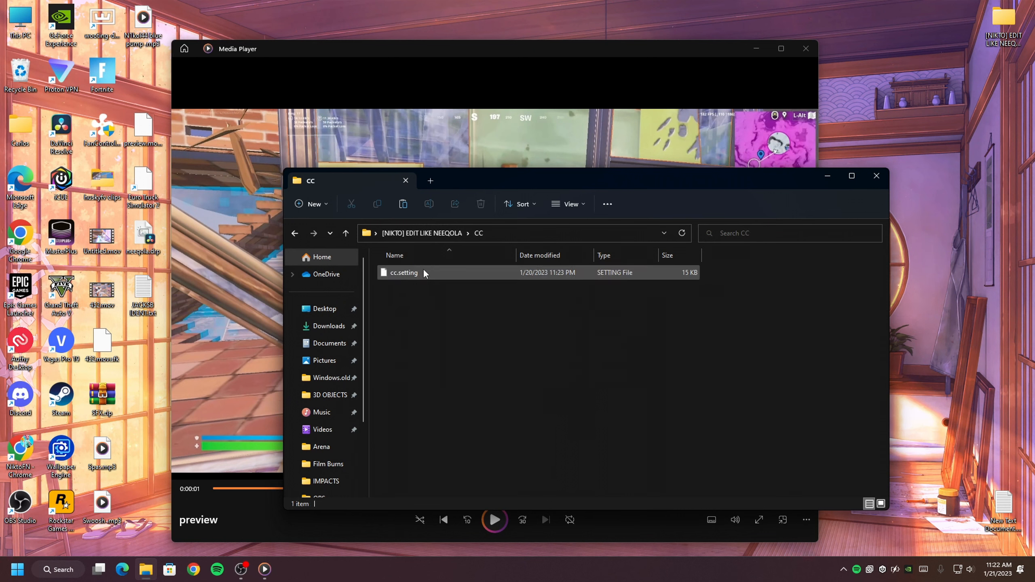